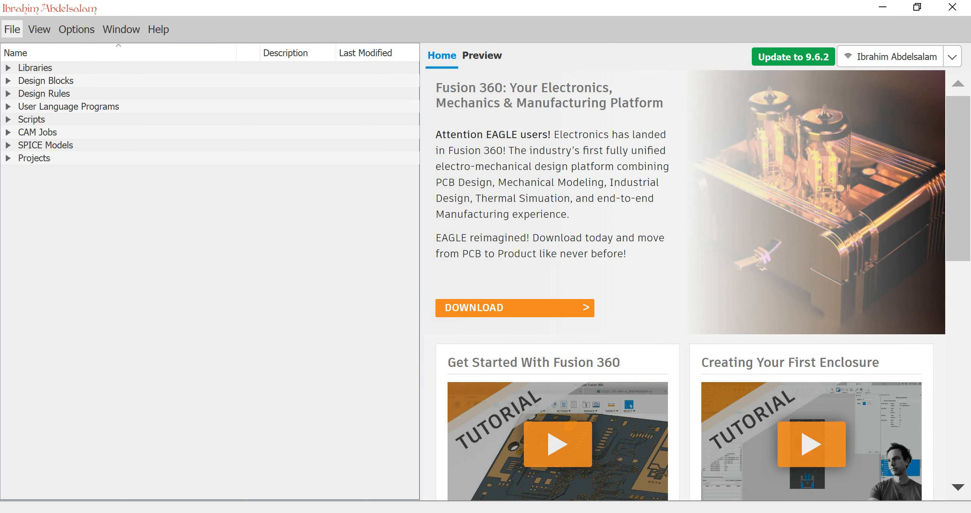
# Create a new schematic and dismiss the board consistency warning.
pyautogui.click(13, 29)
pyautogui.moveTo(32, 48)
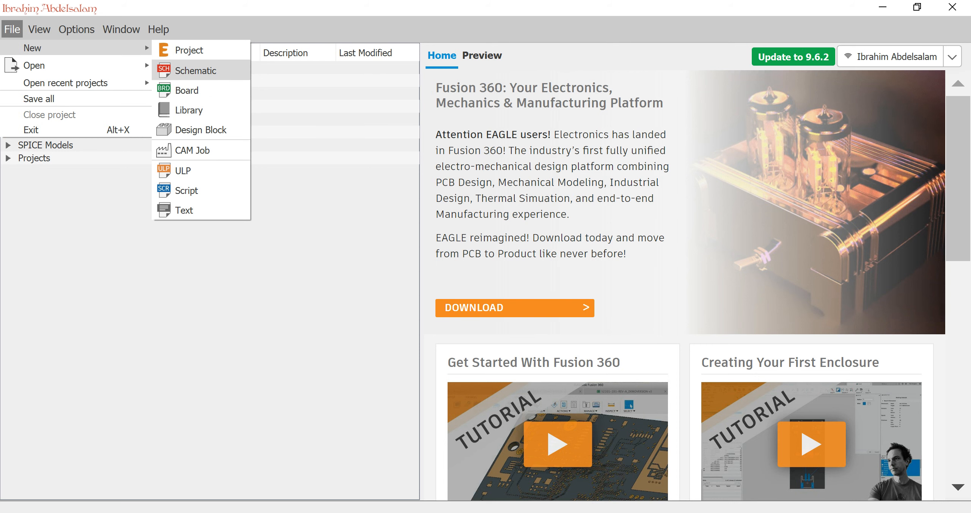
pyautogui.press('Return')
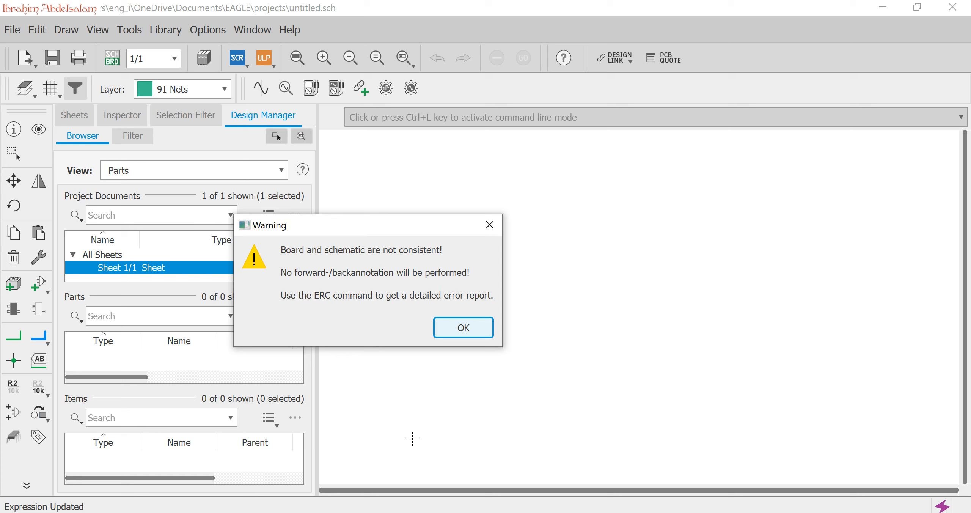
pyautogui.press('Return')
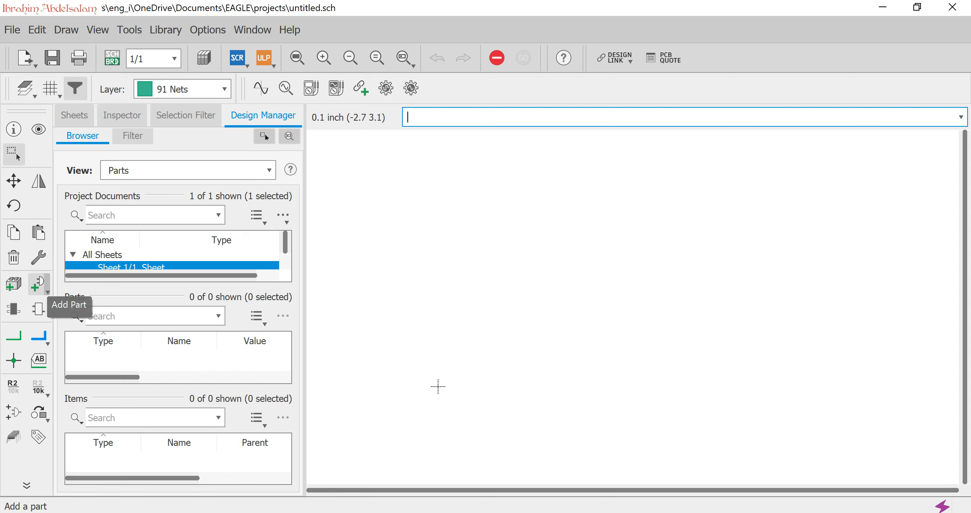
# Start adding a part and locate the con-ptr500 PTR connectors library in the parts list.
pyautogui.click(47, 290)
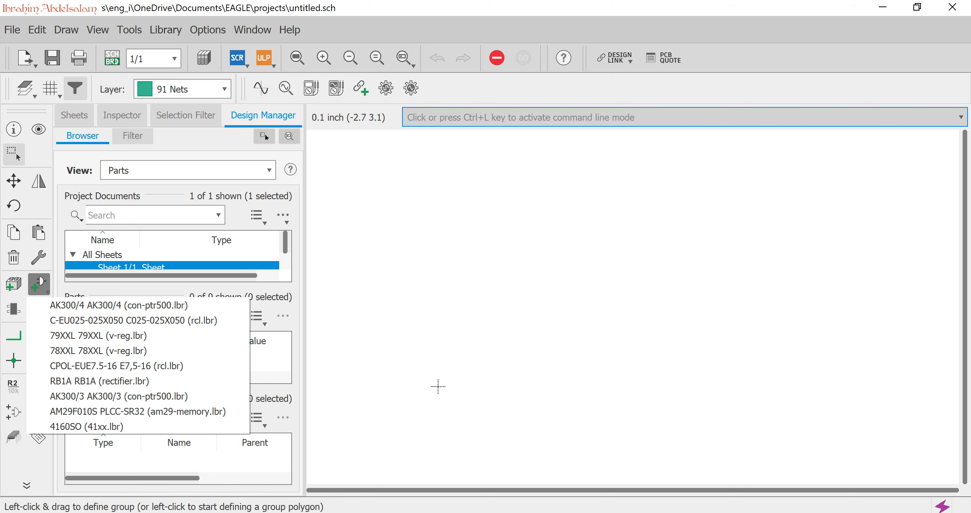
pyautogui.click(38, 284)
pyautogui.click(53, 320)
pyautogui.write('co')
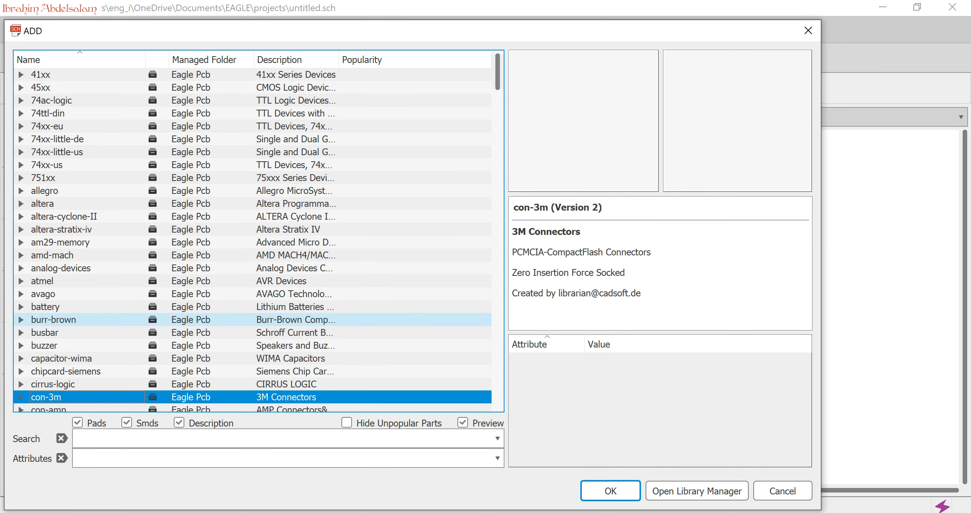
pyautogui.press('Down')
pyautogui.press('Down')
pyautogui.press('Down')
pyautogui.press('Down')
pyautogui.press('Down')
pyautogui.press('Down')
pyautogui.press('Down')
pyautogui.press('Down')
pyautogui.press('Down')
pyautogui.press('Down')
pyautogui.press('Down')
pyautogui.press('Down')
pyautogui.press('Down')
pyautogui.press('Down')
pyautogui.press('Down')
pyautogui.press('Down')
pyautogui.press('Down')
pyautogui.press('Down')
pyautogui.press('Down')
pyautogui.press('Down')
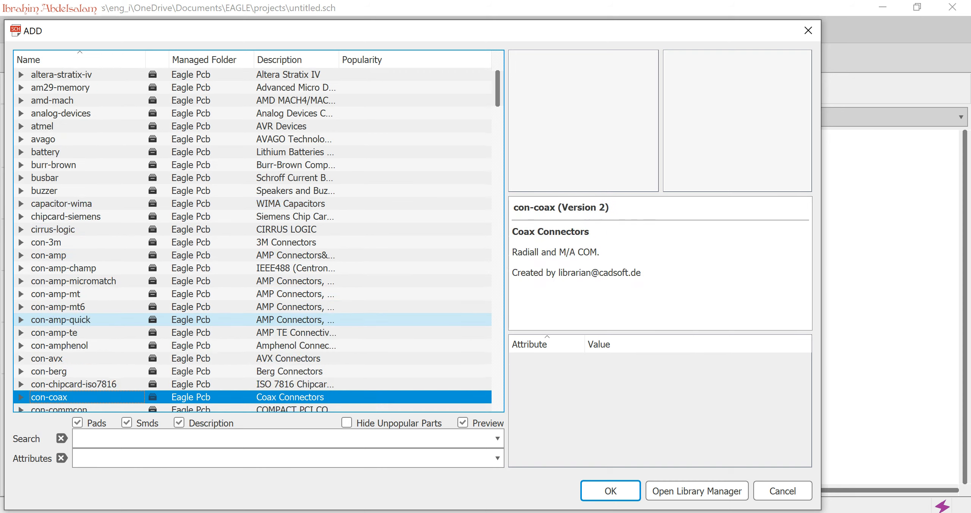
pyautogui.press('Down')
pyautogui.press('Down')
pyautogui.press('Down')
pyautogui.press('Down')
pyautogui.press('Down')
pyautogui.press('Down')
pyautogui.press('Down')
pyautogui.press('Down')
pyautogui.press('Down')
pyautogui.press('Down')
pyautogui.press('Down')
pyautogui.press('Down')
pyautogui.press('Down')
pyautogui.press('Down')
pyautogui.press('Down')
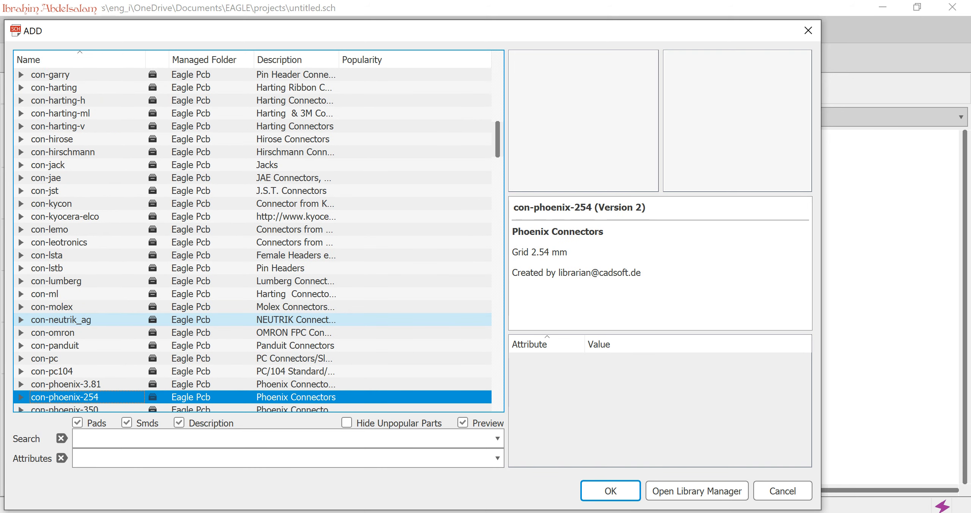
pyautogui.press('Up')
pyautogui.press('Up')
pyautogui.press('Up')
pyautogui.press('Up')
pyautogui.press('Up')
pyautogui.press('Up')
pyautogui.press('Up')
pyautogui.press('Up')
pyautogui.press('Up')
pyautogui.press('Up')
pyautogui.press('Up')
pyautogui.press('Up')
pyautogui.press('Up')
pyautogui.press('Up')
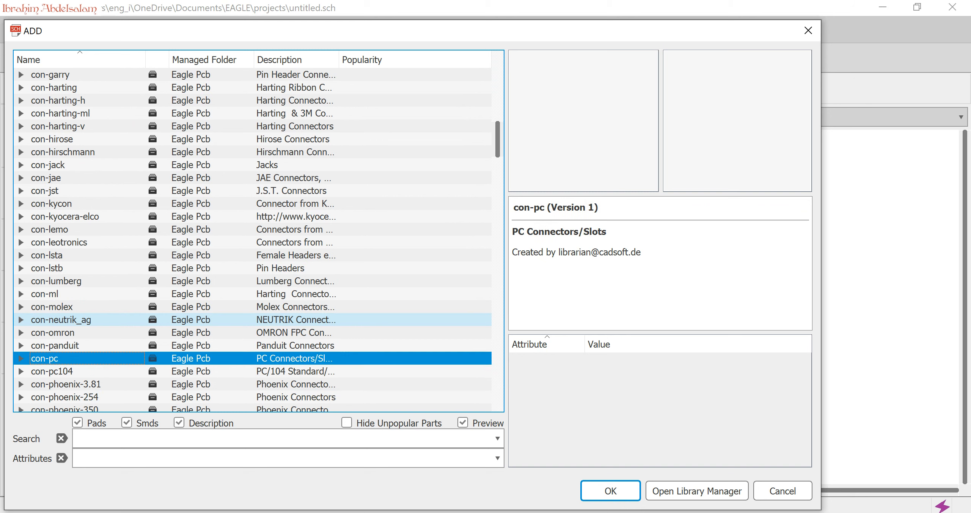
pyautogui.press('Up')
pyautogui.press('Up')
pyautogui.press('Up')
pyautogui.press('Up')
pyautogui.press('Up')
pyautogui.press('Up')
pyautogui.press('Up')
pyautogui.press('Up')
pyautogui.press('Up')
pyautogui.press('Up')
pyautogui.press('Up')
pyautogui.press('Down')
pyautogui.press('Down')
pyautogui.press('Down')
pyautogui.press('Down')
pyautogui.press('Down')
pyautogui.press('Down')
pyautogui.press('Down')
pyautogui.press('Down')
pyautogui.press('Down')
pyautogui.press('Down')
pyautogui.press('Down')
pyautogui.press('Down')
pyautogui.press('Down')
pyautogui.press('Down')
pyautogui.press('Down')
pyautogui.press('Down')
pyautogui.press('Down')
pyautogui.press('Down')
pyautogui.press('Down')
pyautogui.press('Down')
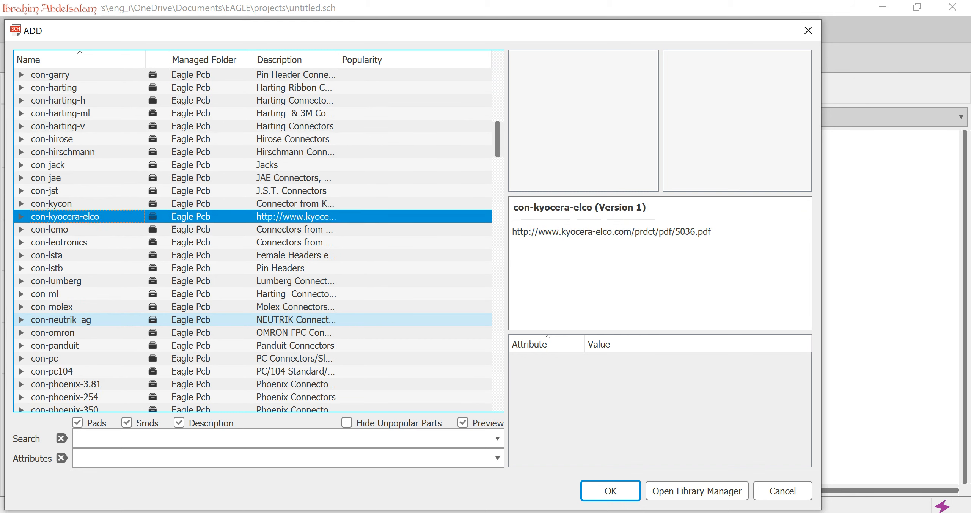
pyautogui.press('Down')
pyautogui.press('Down')
pyautogui.press('Down')
pyautogui.press('Down')
pyautogui.press('Down')
pyautogui.press('Down')
pyautogui.press('Down')
pyautogui.press('Down')
pyautogui.press('Down')
pyautogui.press('Down')
pyautogui.press('Down')
pyautogui.press('Down')
pyautogui.press('Down')
pyautogui.press('Down')
pyautogui.press('Down')
pyautogui.press('Down')
pyautogui.press('Down')
pyautogui.press('Down')
pyautogui.press('Up')
pyautogui.press('Up')
pyautogui.press('Up')
pyautogui.press('Up')
pyautogui.press('Up')
pyautogui.press('Up')
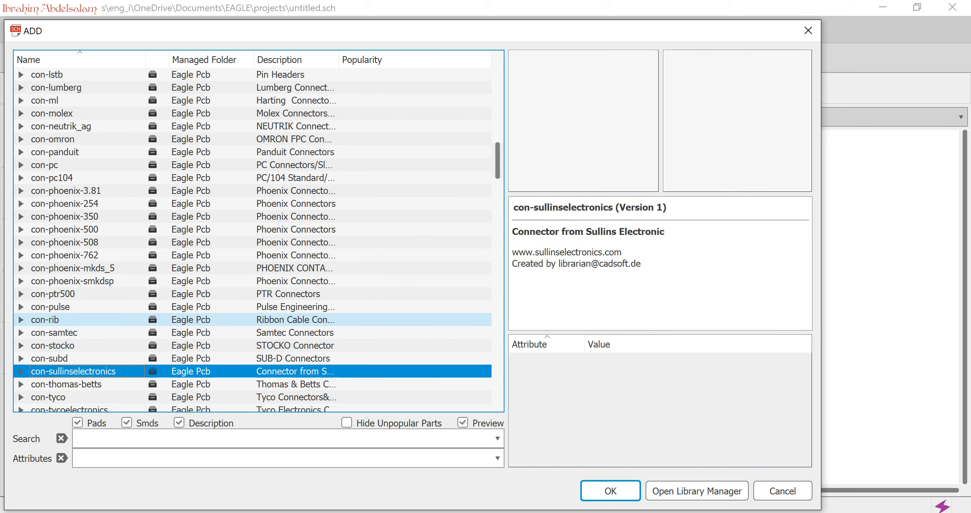
pyautogui.press('Up')
pyautogui.press('Up')
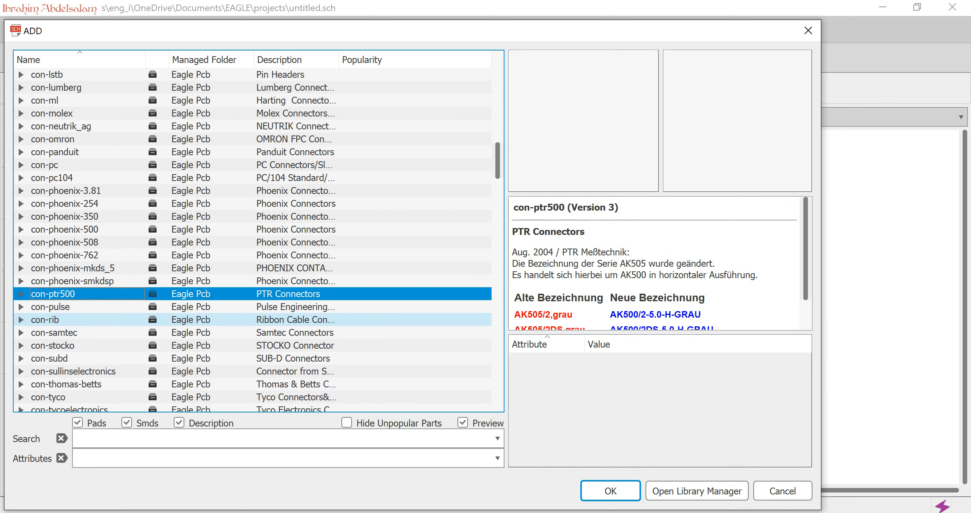
# Choose the AK300/3 three-pin connector from con-ptr500 and place it in the schematic.
pyautogui.press('Right')
pyautogui.press('Down')
pyautogui.press('Down')
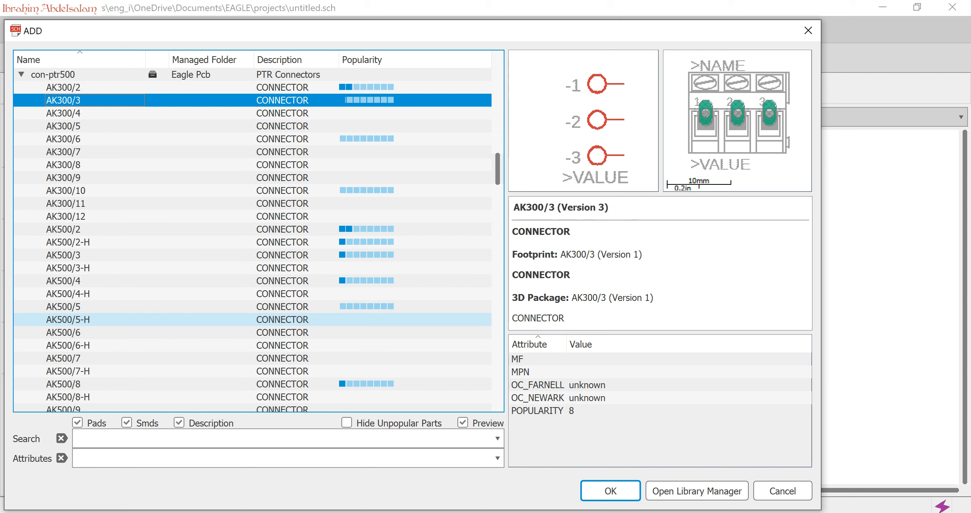
pyautogui.press('Return')
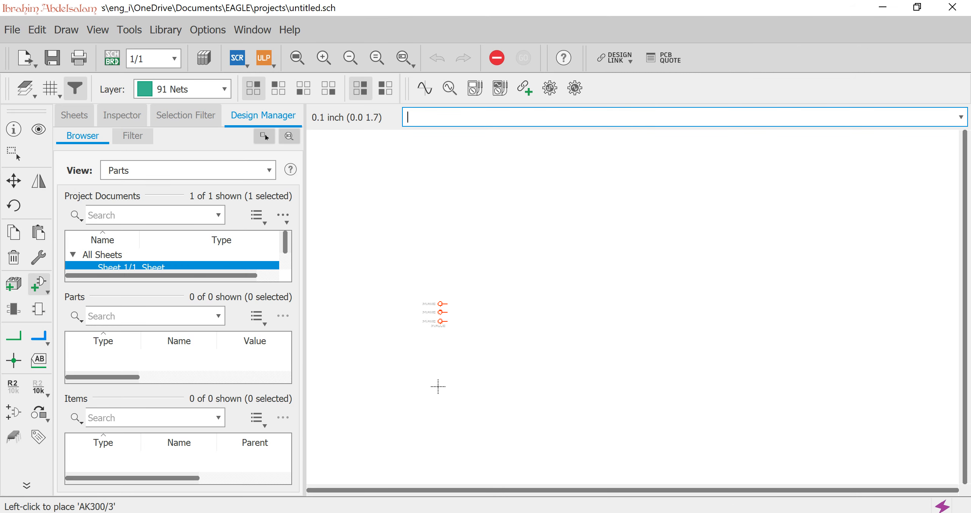
pyautogui.click(438, 386)
pyautogui.scroll(3, 438, 386)
# Add the AK300/4 four-pin connector, rotated 180°, well to the right of the three-pin connector.
pyautogui.click(38, 284)
pyautogui.click(63, 114)
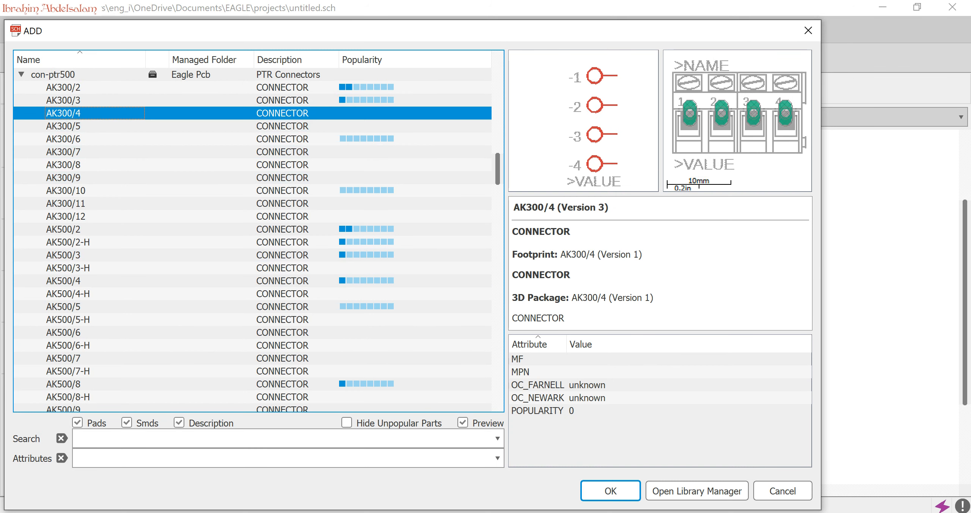
pyautogui.click(611, 491)
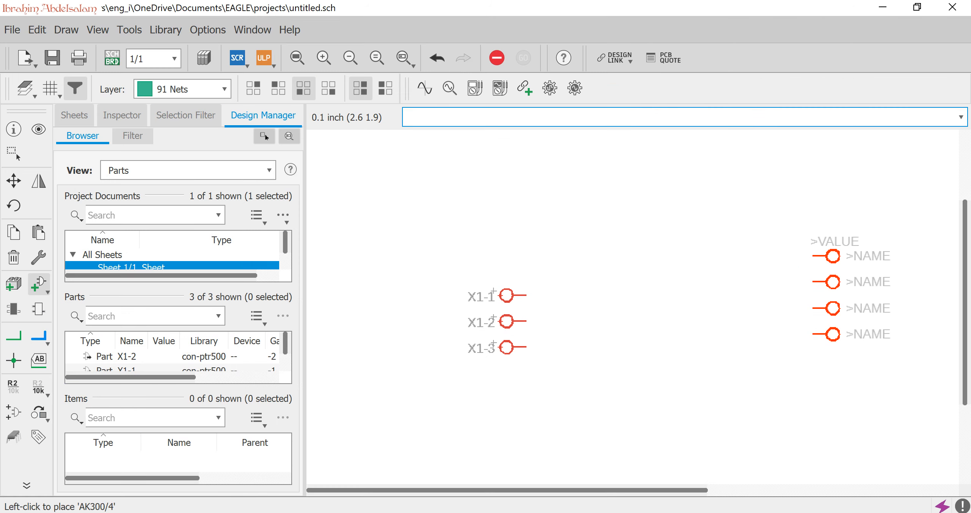
pyautogui.scroll(-2, 739, 344)
pyautogui.click(945, 329)
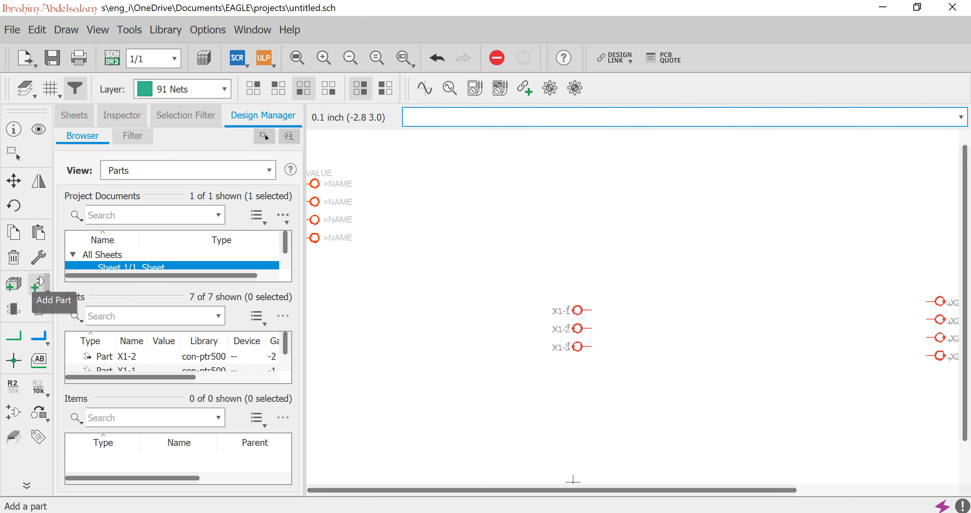
# Reopen the parts list, collapse con-ptr500 and expand the rectifier library.
pyautogui.click(38, 284)
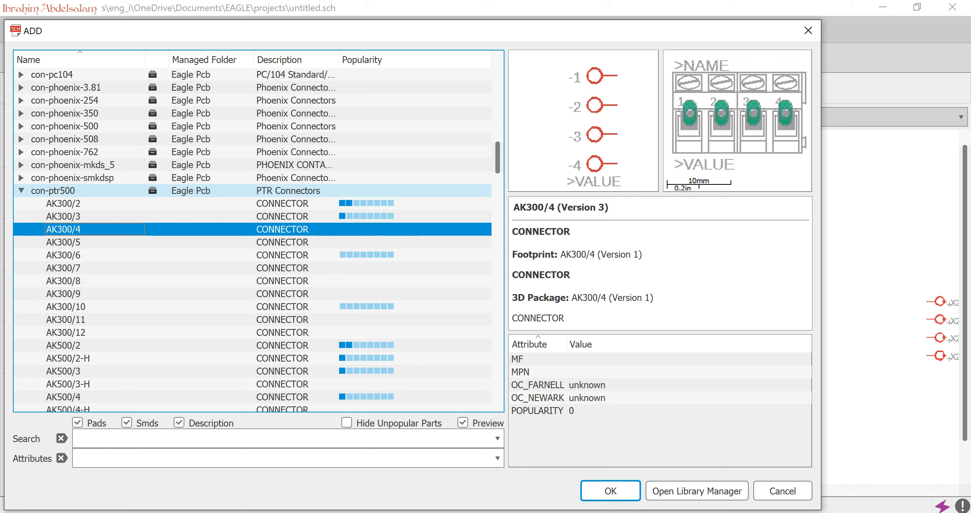
pyautogui.click(21, 190)
pyautogui.click(53, 178)
pyautogui.write('re')
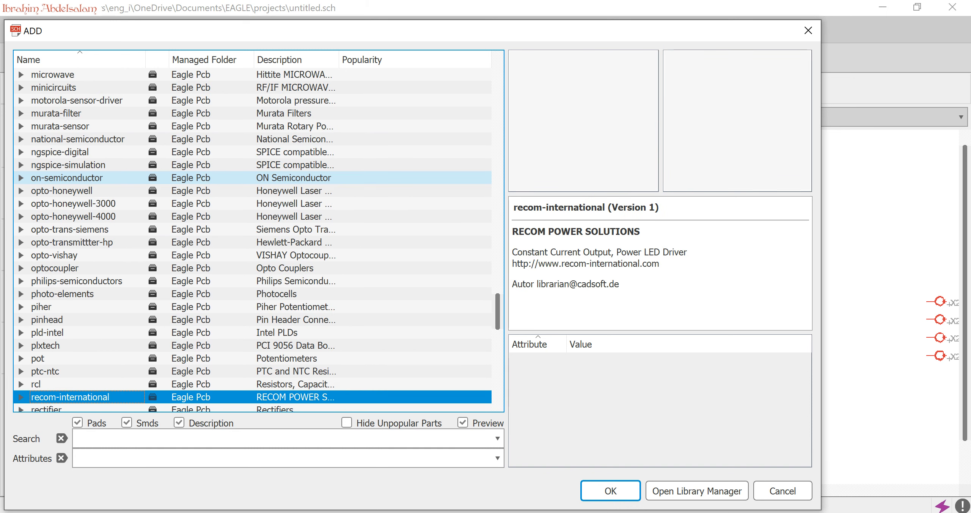
pyautogui.press('Down')
# Choose the RB1A bridge rectifier and place it rotated 90° just to the right of the three-pin connector.
pyautogui.press('Down')
pyautogui.press('Up')
pyautogui.press('Right')
pyautogui.press('Down')
pyautogui.press('Down')
pyautogui.press('Down')
pyautogui.press('Down')
pyautogui.press('Down')
pyautogui.press('Down')
pyautogui.press('Down')
pyautogui.press('Down')
pyautogui.press('Down')
pyautogui.press('Down')
pyautogui.press('Down')
pyautogui.press('Down')
pyautogui.press('Down')
pyautogui.press('Down')
pyautogui.press('Down')
pyautogui.press('Down')
pyautogui.press('Down')
pyautogui.press('Down')
pyautogui.press('Down')
pyautogui.press('Down')
pyautogui.press('Down')
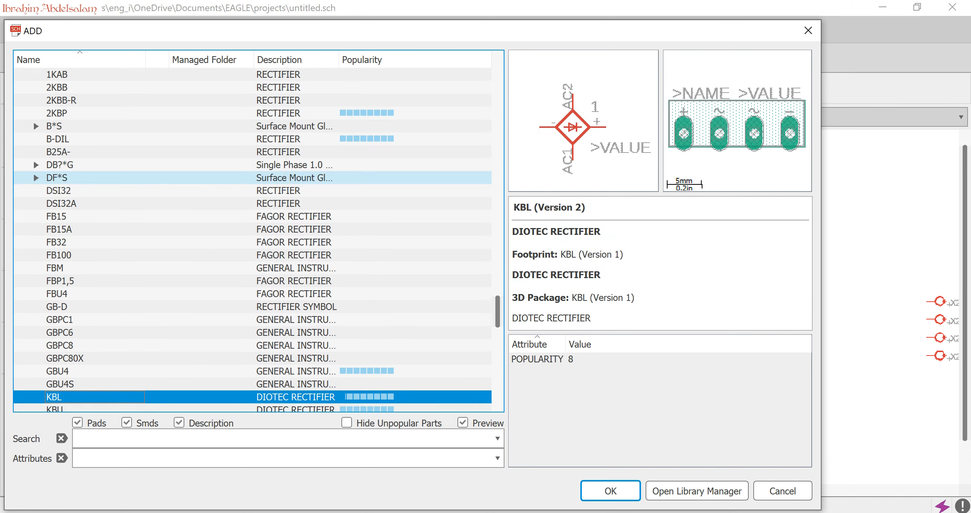
pyautogui.press('Down')
pyautogui.press('Down')
pyautogui.press('Down')
pyautogui.press('Down')
pyautogui.press('Down')
pyautogui.press('Down')
pyautogui.press('Down')
pyautogui.press('Down')
pyautogui.press('Down')
pyautogui.press('Up')
pyautogui.press('Up')
pyautogui.press('Up')
pyautogui.press('Down')
pyautogui.press('Down')
pyautogui.press('Down')
pyautogui.press('Down')
pyautogui.press('Down')
pyautogui.press('Down')
pyautogui.press('Up')
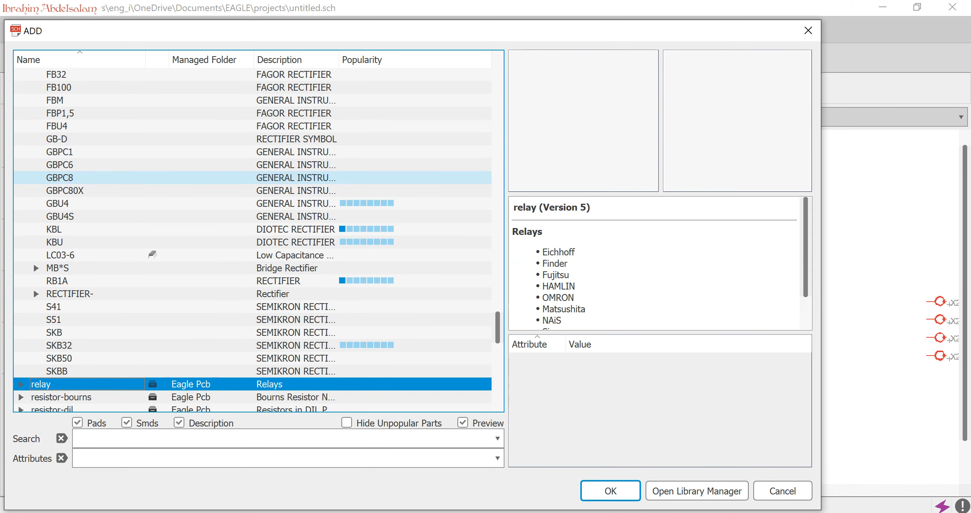
pyautogui.press('Up')
pyautogui.press('Up')
pyautogui.press('Up')
pyautogui.press('Up')
pyautogui.press('Up')
pyautogui.press('Up')
pyautogui.press('Up')
pyautogui.press('Up')
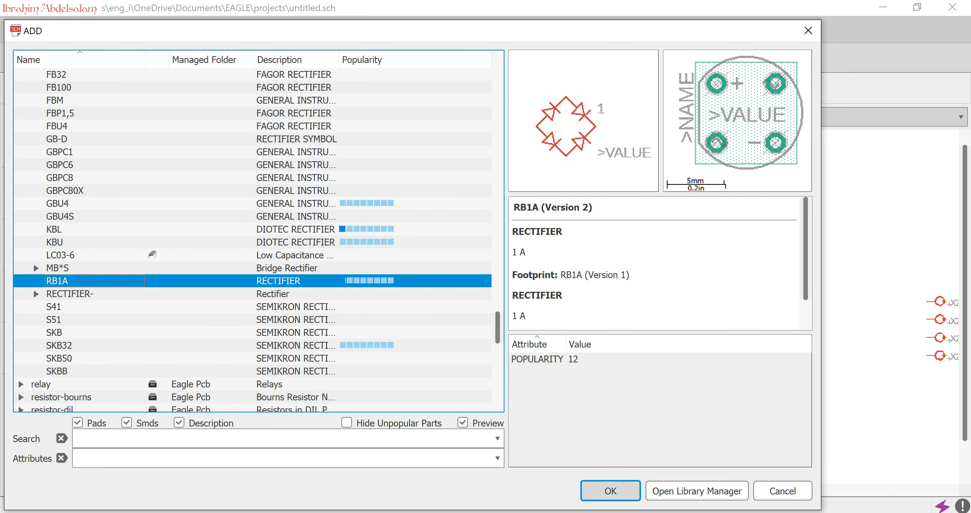
pyautogui.click(611, 491)
pyautogui.rightClick(663, 310)
pyautogui.click(664, 328)
# Reopen the parts list, collapse the rectifier library and expand the CPOL-EU polarized capacitors in the rcl library.
pyautogui.click(38, 283)
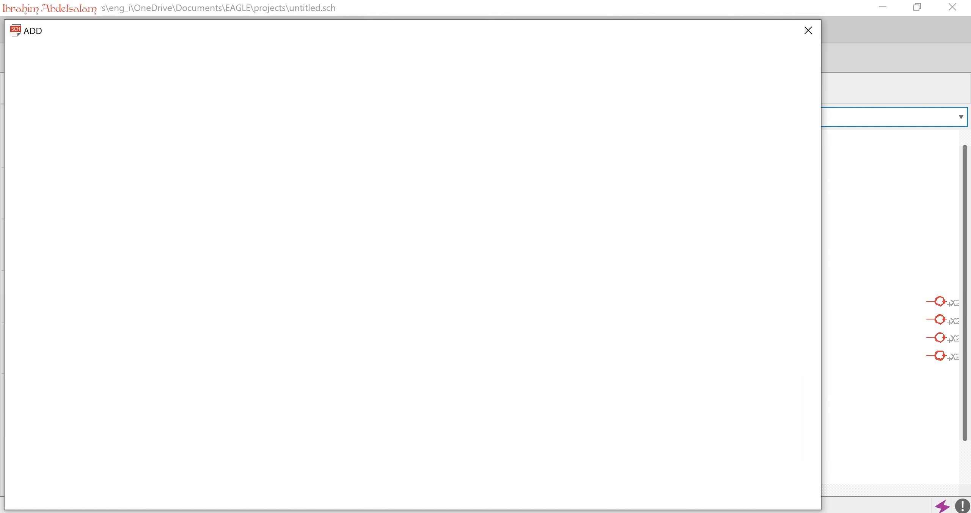
pyautogui.press('Up')
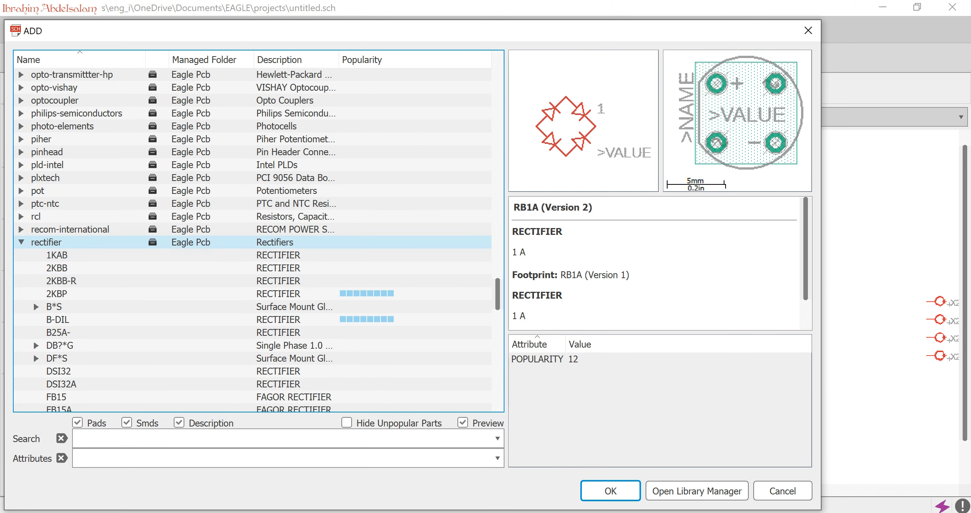
pyautogui.press('Left')
pyautogui.press('Up')
pyautogui.press('Up')
pyautogui.doubleClick(36, 216)
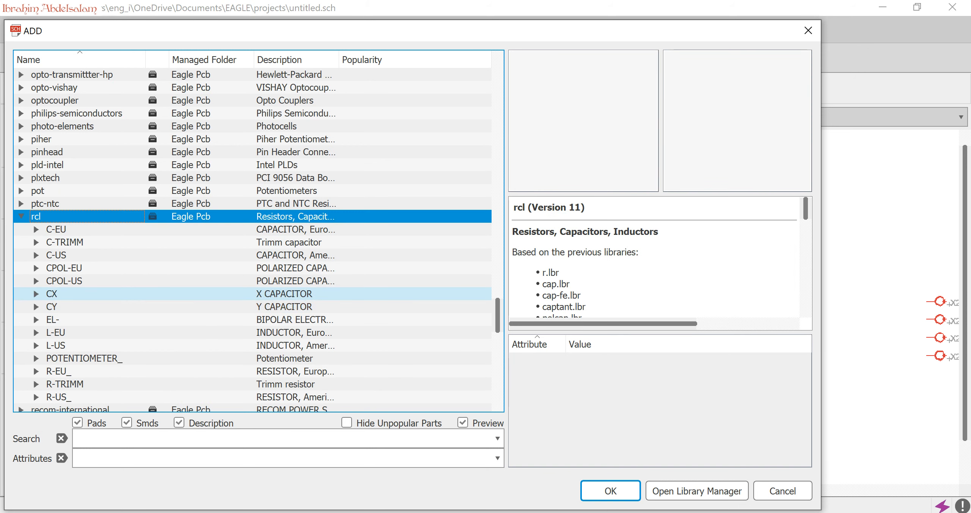
pyautogui.doubleClick(64, 268)
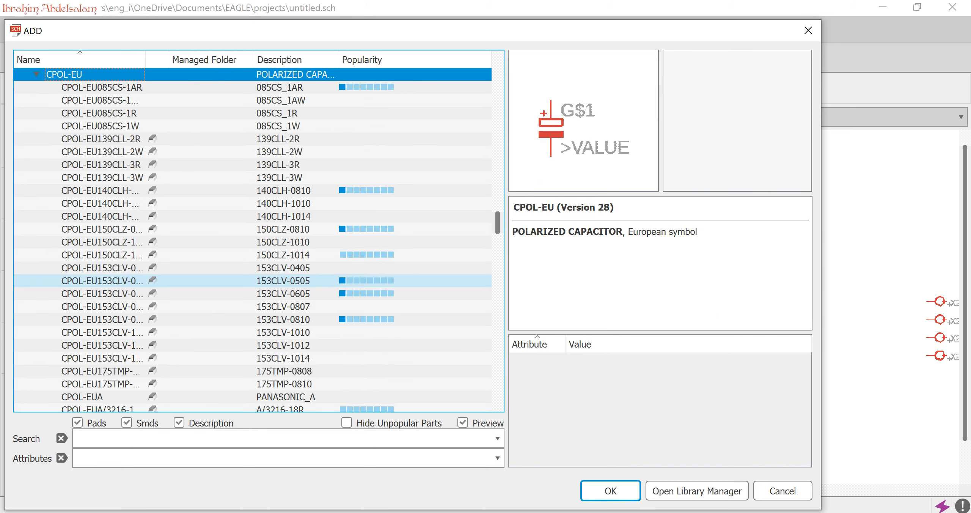
# Choose the CPOL-EUE5-8.5 capacitor and place two of them to the right of the rectifier, one above the other.
pyautogui.scroll(-3, 227, 266)
pyautogui.click(102, 281)
pyautogui.press('Down')
pyautogui.press('Down')
pyautogui.press('Down')
pyautogui.press('Down')
pyautogui.press('Down')
pyautogui.press('Down')
pyautogui.press('Down')
pyautogui.press('Down')
pyautogui.press('Down')
pyautogui.press('Down')
pyautogui.press('Down')
pyautogui.press('Down')
pyautogui.press('Down')
pyautogui.press('Down')
pyautogui.press('Down')
pyautogui.press('Down')
pyautogui.press('Down')
pyautogui.press('Down')
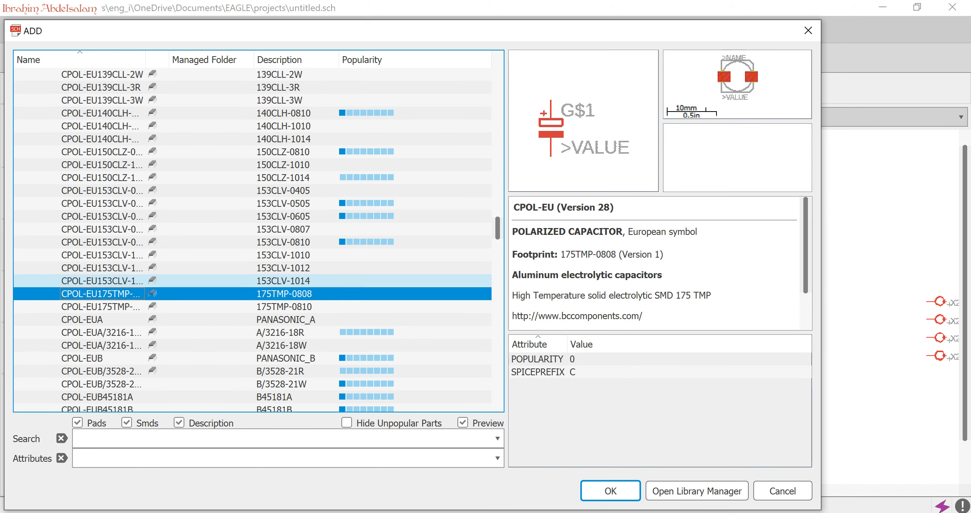
pyautogui.press('Down')
pyautogui.press('Down')
pyautogui.press('Down')
pyautogui.press('Down')
pyautogui.press('Down')
pyautogui.press('Down')
pyautogui.press('Down')
pyautogui.press('Down')
pyautogui.press('Down')
pyautogui.press('Down')
pyautogui.press('Down')
pyautogui.press('Down')
pyautogui.press('Down')
pyautogui.press('Down')
pyautogui.press('Down')
pyautogui.press('Down')
pyautogui.press('Down')
pyautogui.press('Down')
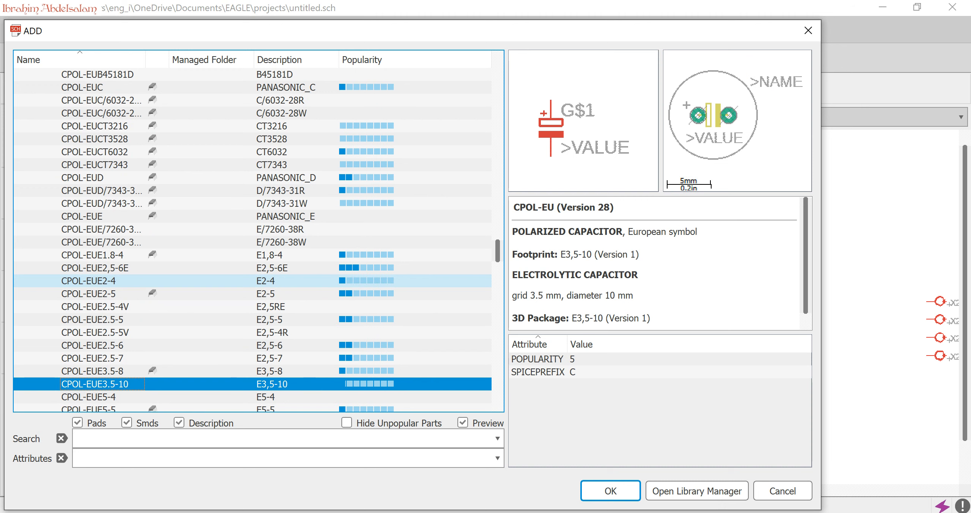
pyautogui.press('Down')
pyautogui.press('Down')
pyautogui.press('Down')
pyautogui.press('Down')
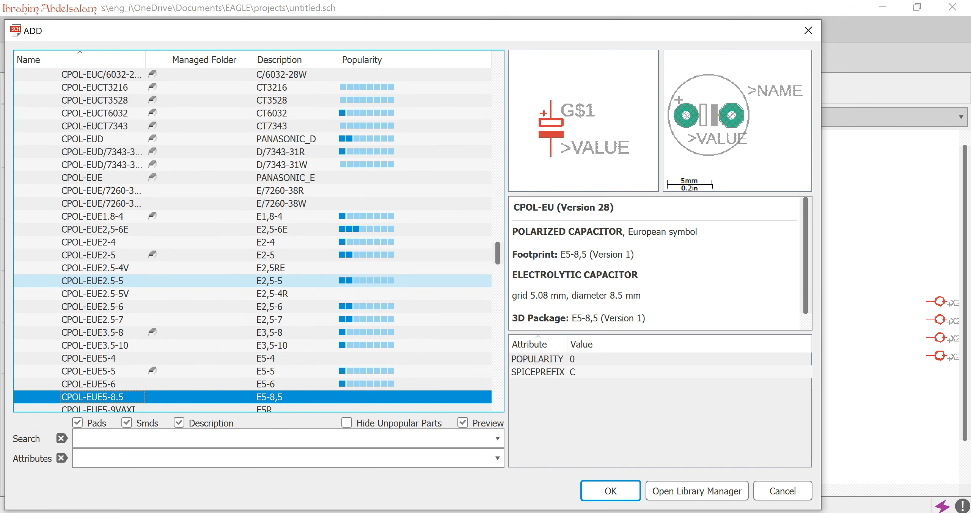
pyautogui.click(607, 491)
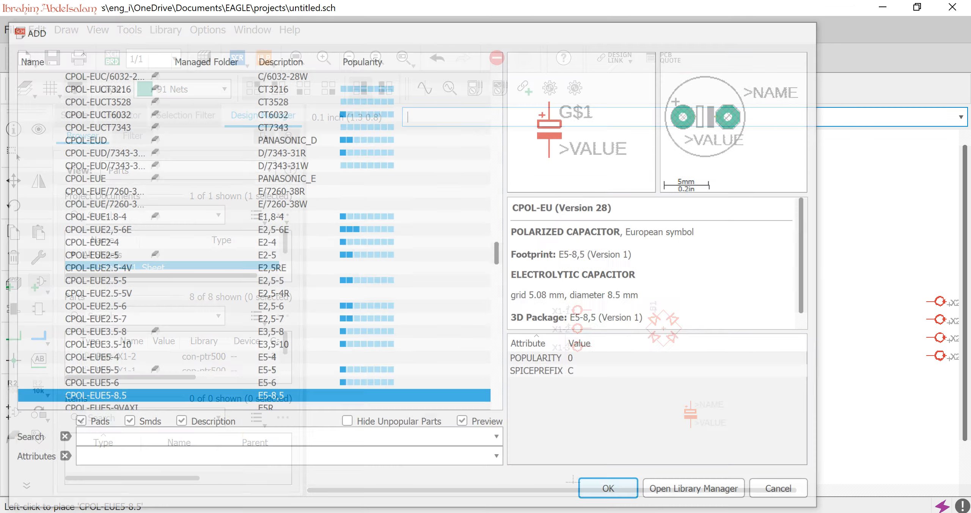
pyautogui.click(755, 297)
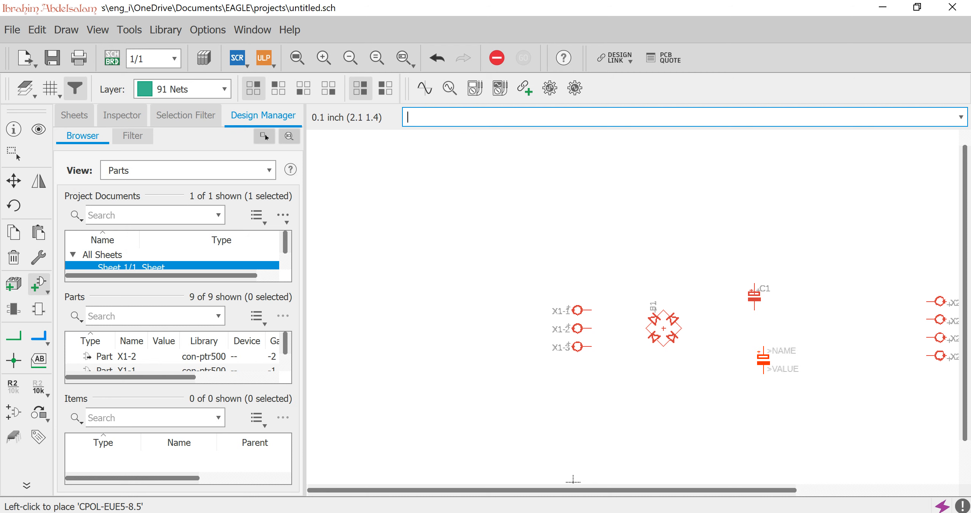
pyautogui.click(763, 387)
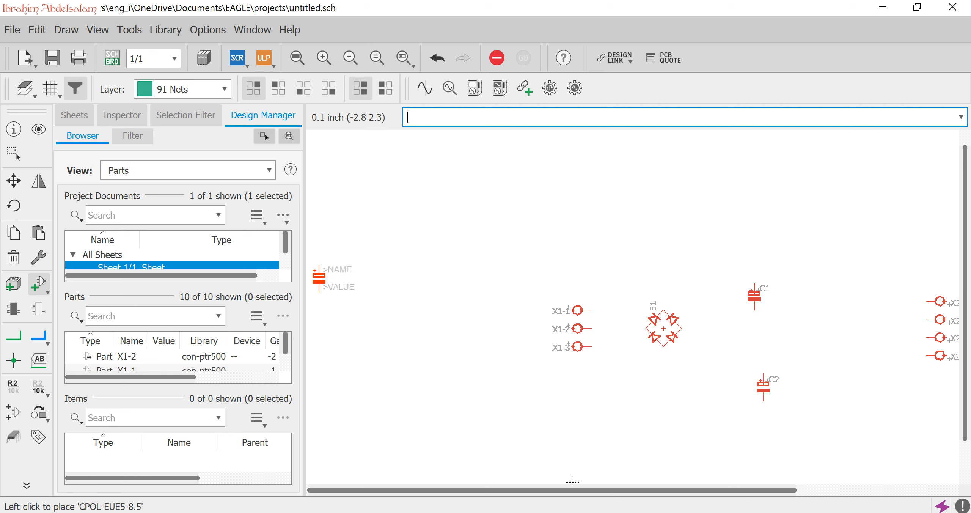
# Reopen the parts list, collapse the rcl library and expand the v-reg voltage regulator library.
pyautogui.click(38, 283)
pyautogui.scroll(10, 227, 255)
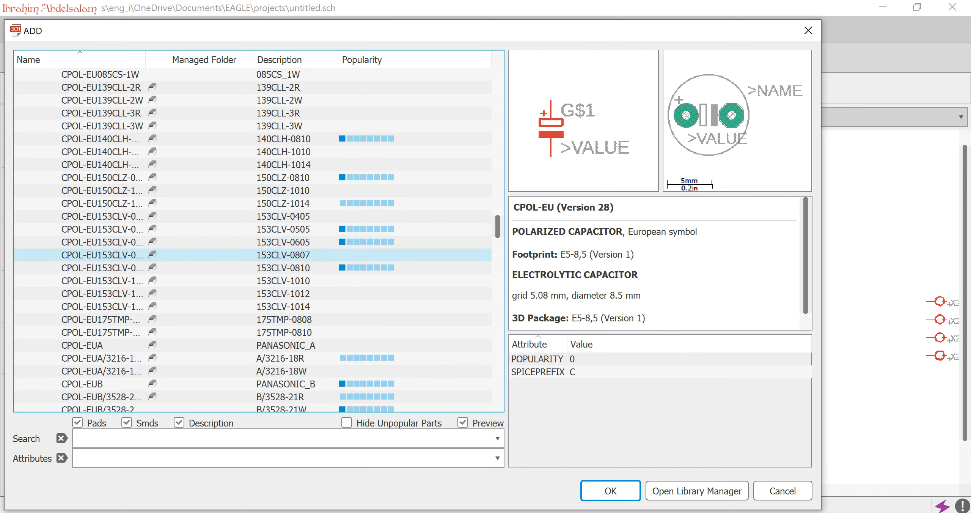
pyautogui.press('Up')
pyautogui.press('Up')
pyautogui.press('Up')
pyautogui.press('Up')
pyautogui.press('Left')
pyautogui.press('Down')
pyautogui.press('Down')
pyautogui.press('Down')
pyautogui.press('Down')
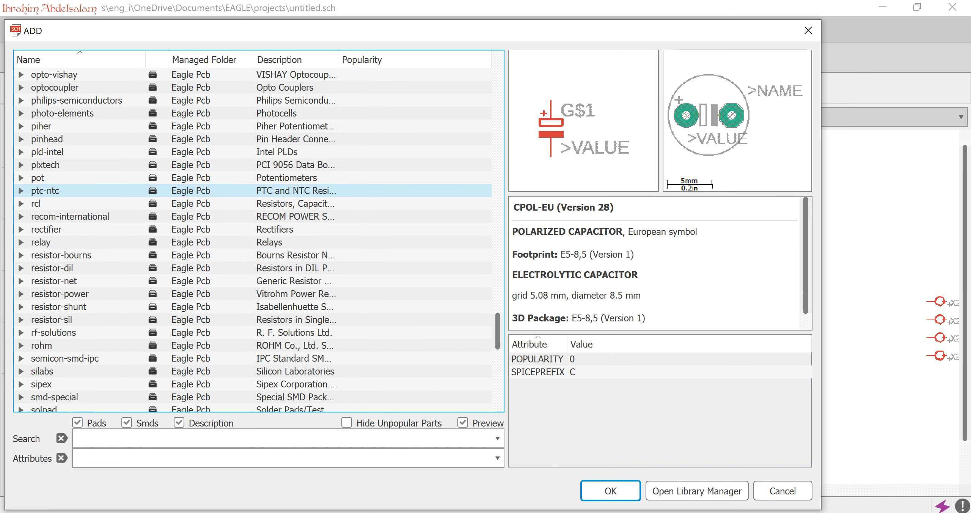
pyautogui.click(80, 255)
pyautogui.press('v')
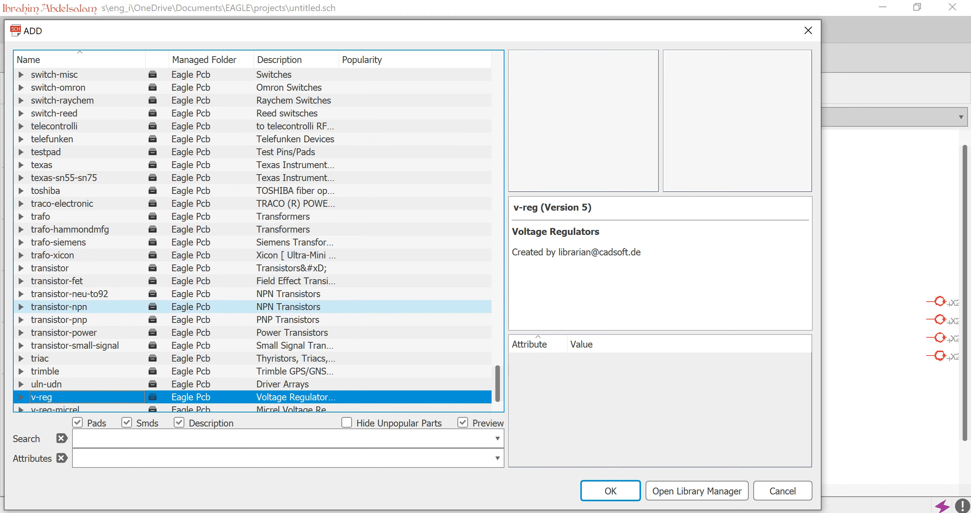
pyautogui.scroll(-1, 79, 332)
pyautogui.press('Right')
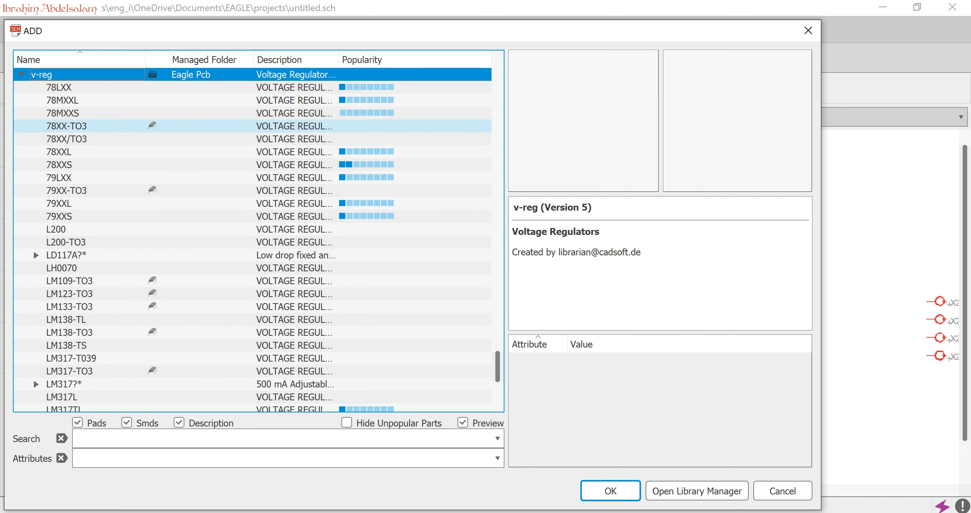
# Choose the 78XXL voltage regulator and place two, one above and right of the upper capacitor, the other diagonally below the first.
pyautogui.press('Down')
pyautogui.press('Down')
pyautogui.press('Down')
pyautogui.press('Down')
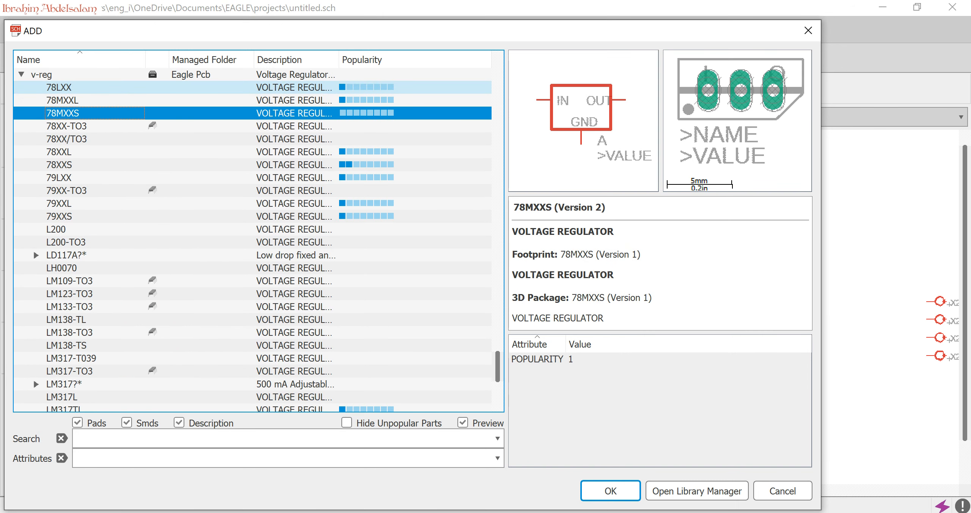
pyautogui.press('Down')
pyautogui.press('Down')
pyautogui.press('Down')
pyautogui.press('Up')
pyautogui.press('Return')
pyautogui.click(836, 220)
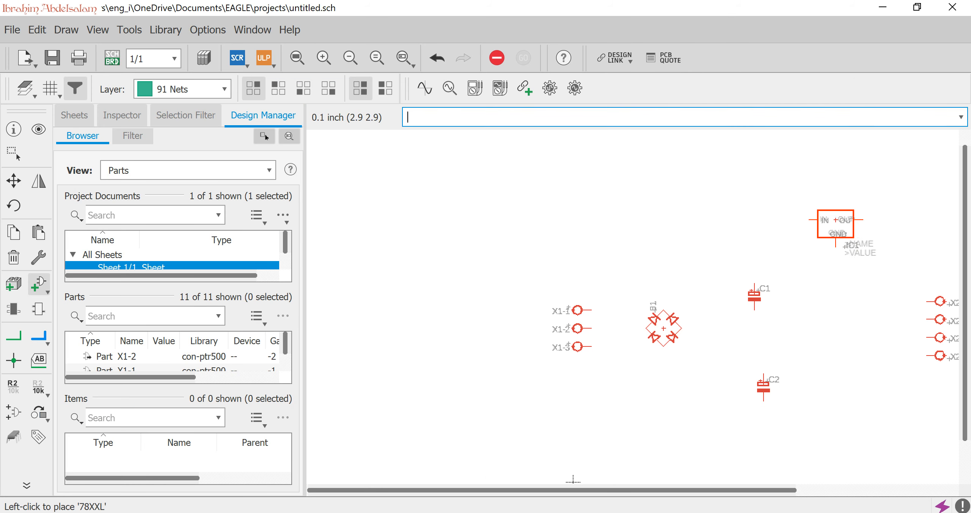
pyautogui.click(899, 257)
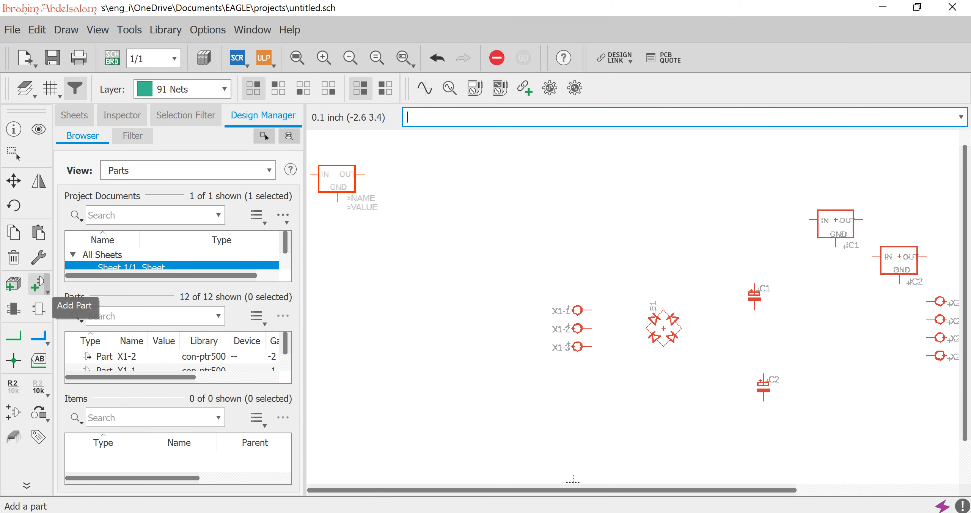
# Choose the 79XXL voltage regulator and place one unrotated to the lower right of the lower polarized capacitor.
pyautogui.click(38, 283)
pyautogui.press('Down')
pyautogui.press('Down')
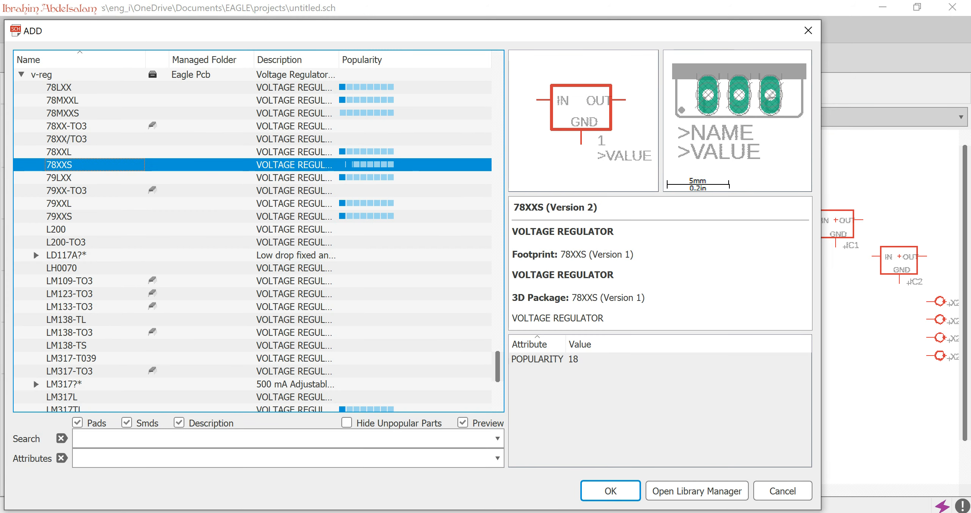
pyautogui.press('Down')
pyautogui.press('Down')
pyautogui.press('Down')
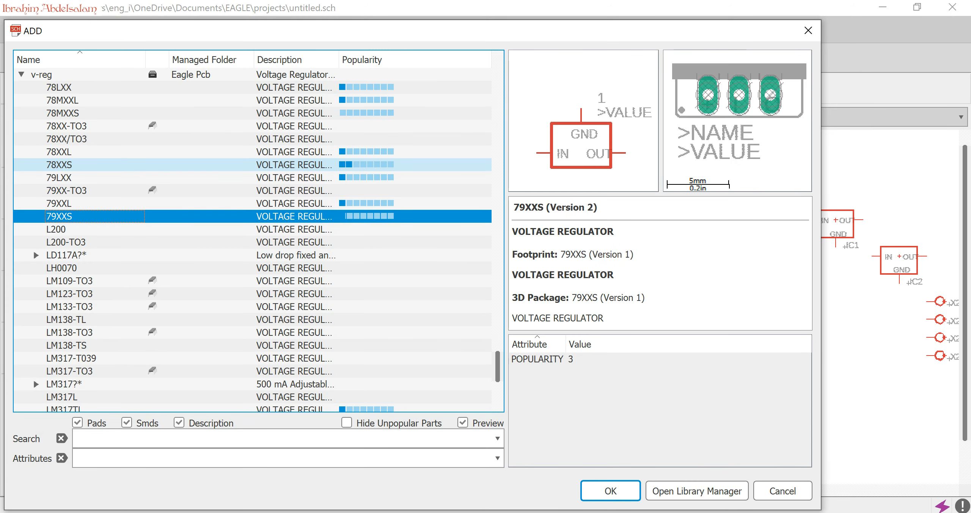
pyautogui.press('Down')
pyautogui.press('Down')
pyautogui.press('Up')
pyautogui.press('Up')
pyautogui.press('Up')
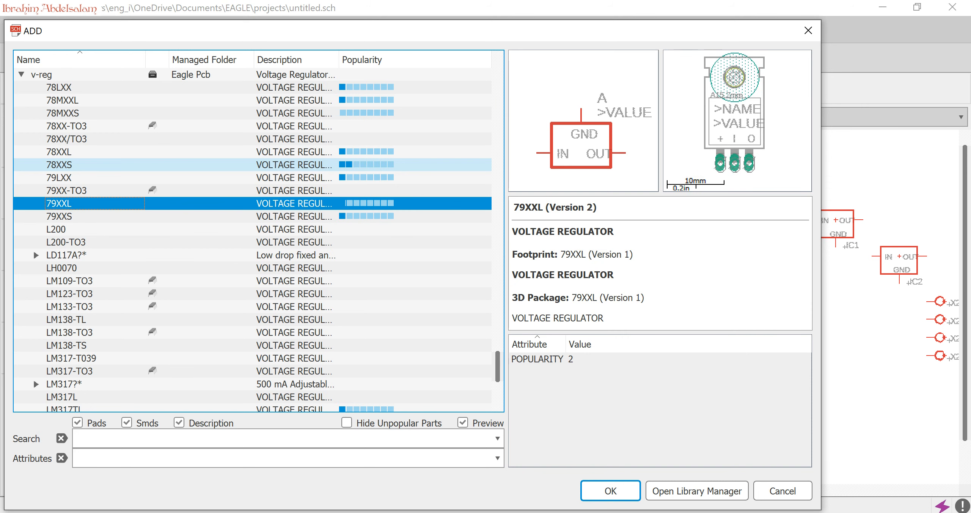
pyautogui.press('Return')
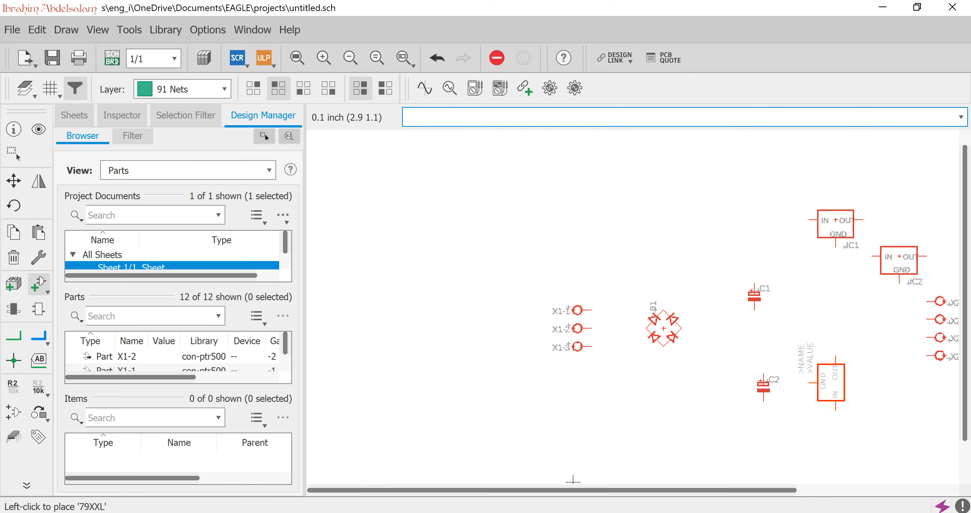
pyautogui.rightClick(836, 384)
pyautogui.click(862, 420)
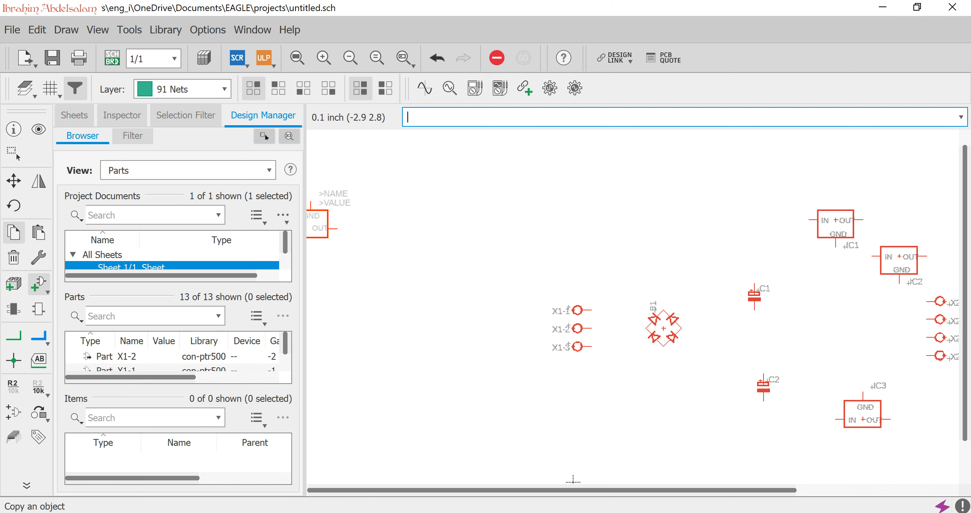
# Reopen the parts list, collapse the v-reg library and expand the rcl library.
pyautogui.moveTo(689, 490); pyautogui.dragTo(778, 490)
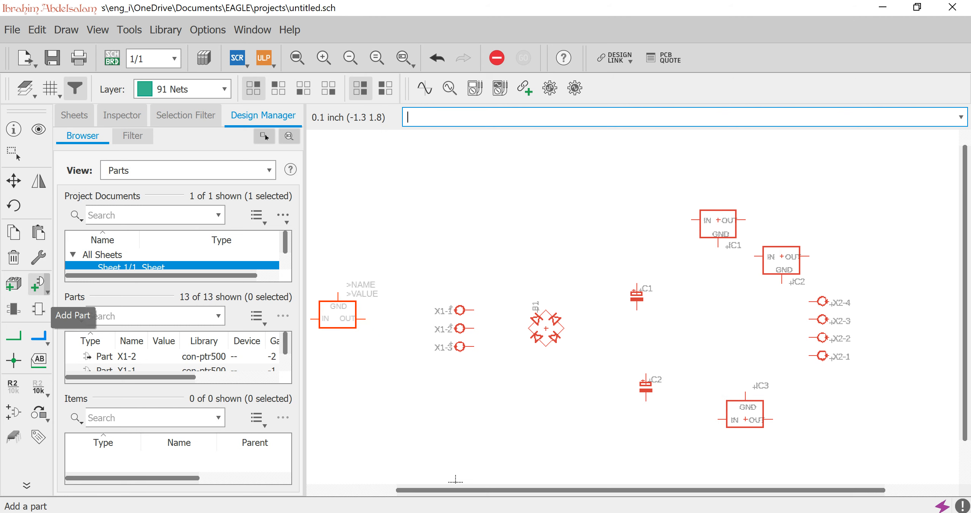
pyautogui.click(40, 285)
pyautogui.scroll(6, 95, 217)
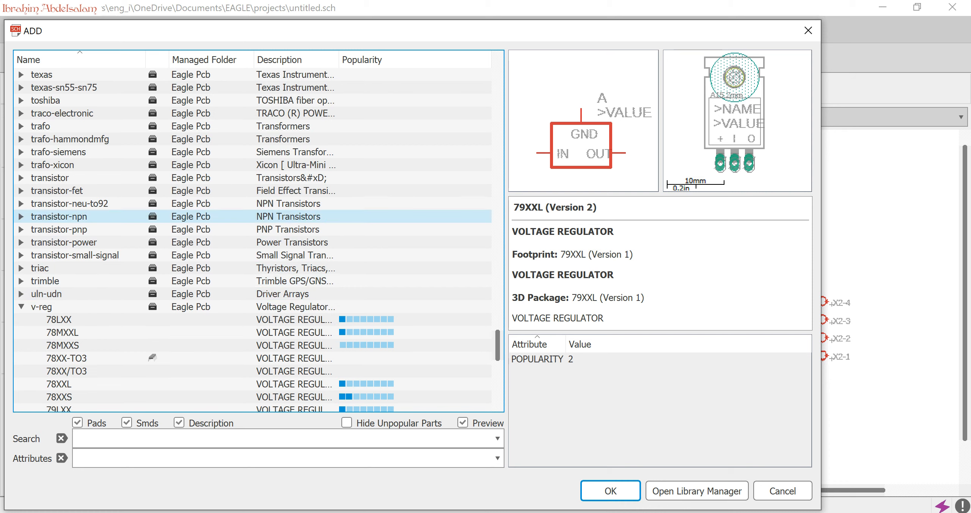
pyautogui.click(21, 306)
pyautogui.scroll(6, 23, 281)
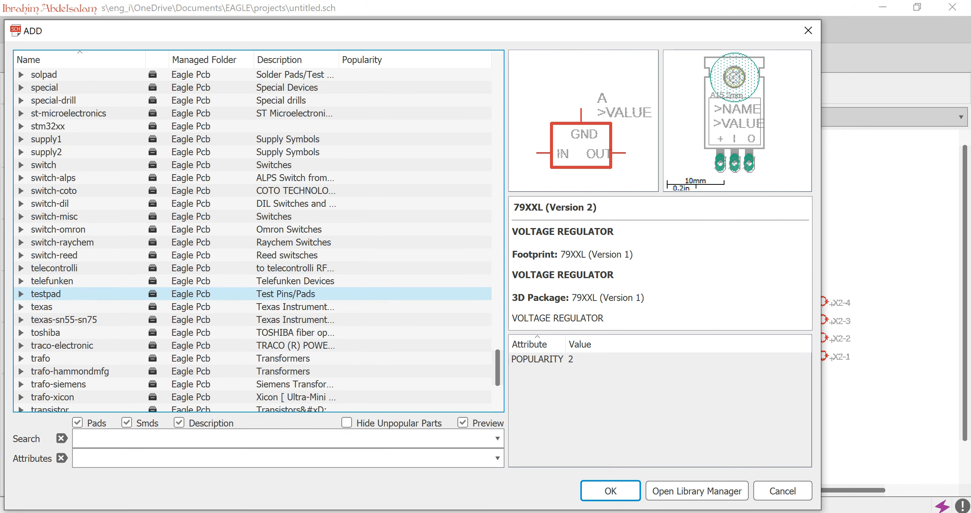
pyautogui.click(42, 306)
pyautogui.press('r')
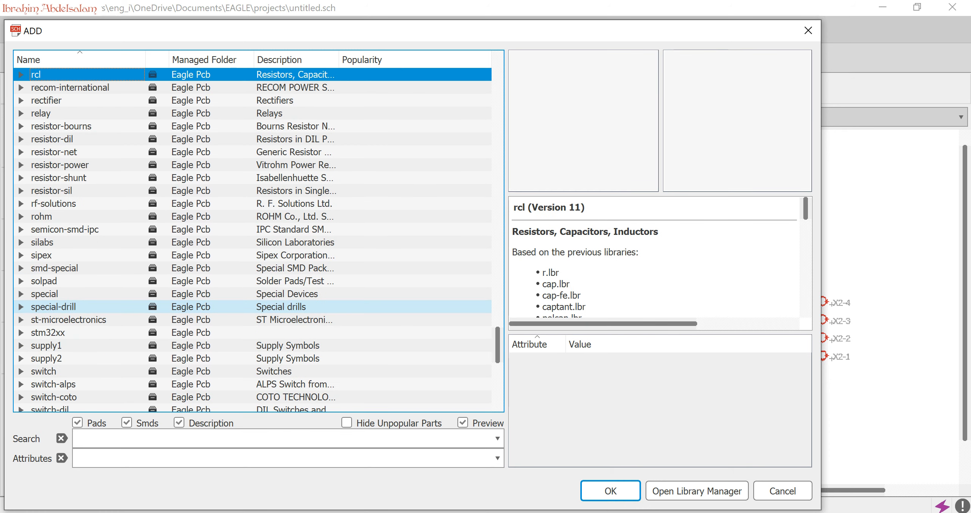
pyautogui.press('Right')
# Collapse the CPOL-EU capacitors and select the C-EU European capacitor group in the rcl library.
pyautogui.press('Down')
pyautogui.press('Down')
pyautogui.press('Down')
pyautogui.press('Down')
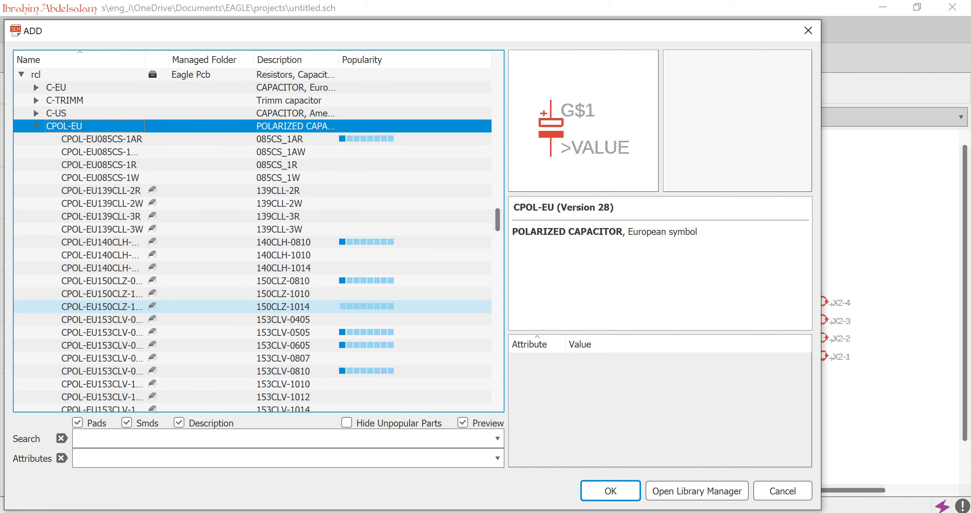
pyautogui.press('Left')
pyautogui.press('Up')
pyautogui.press('Down')
pyautogui.press('Up')
pyautogui.press('Up')
pyautogui.press('Up')
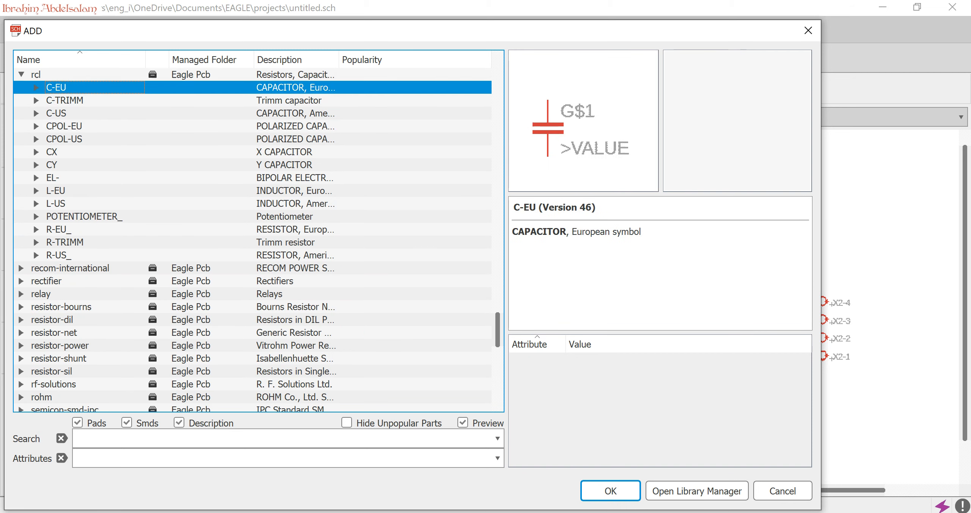
pyautogui.press('Down')
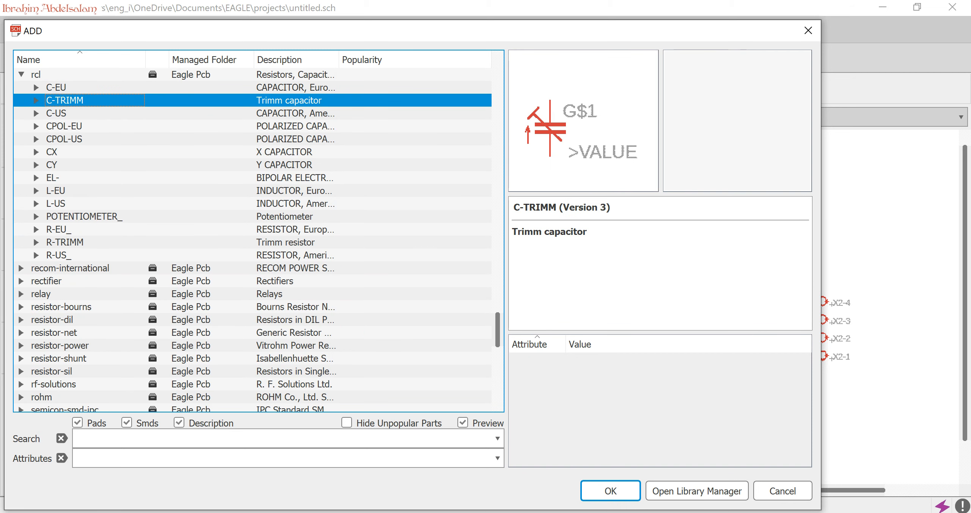
pyautogui.press('Right')
pyautogui.press('Down')
pyautogui.press('Up')
pyautogui.press('Left')
pyautogui.press('Up')
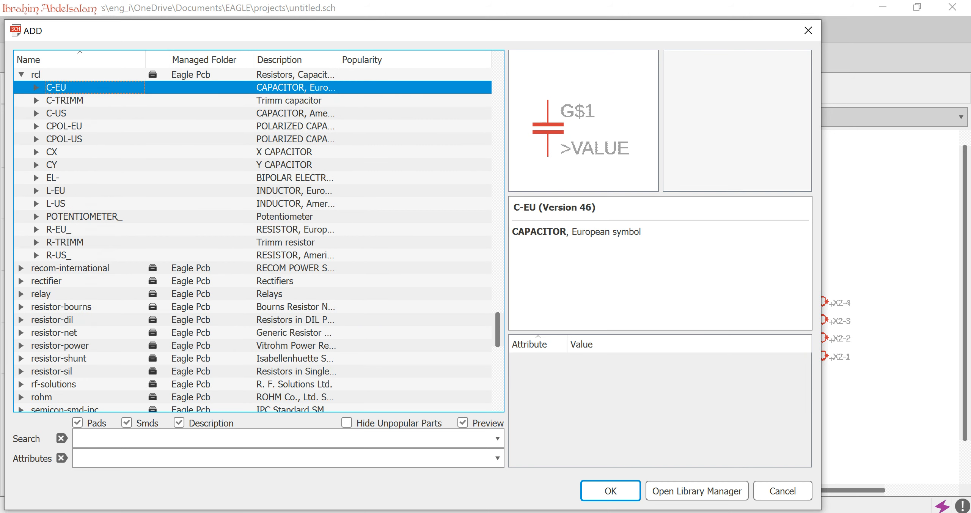
# Expand the C-EU group, choose the C-EU025-024X044 capacitor and place three in a row to the right of the upper 78XXL regulator.
pyautogui.press('Right')
pyautogui.press('Down')
pyautogui.press('Up')
pyautogui.press('Down')
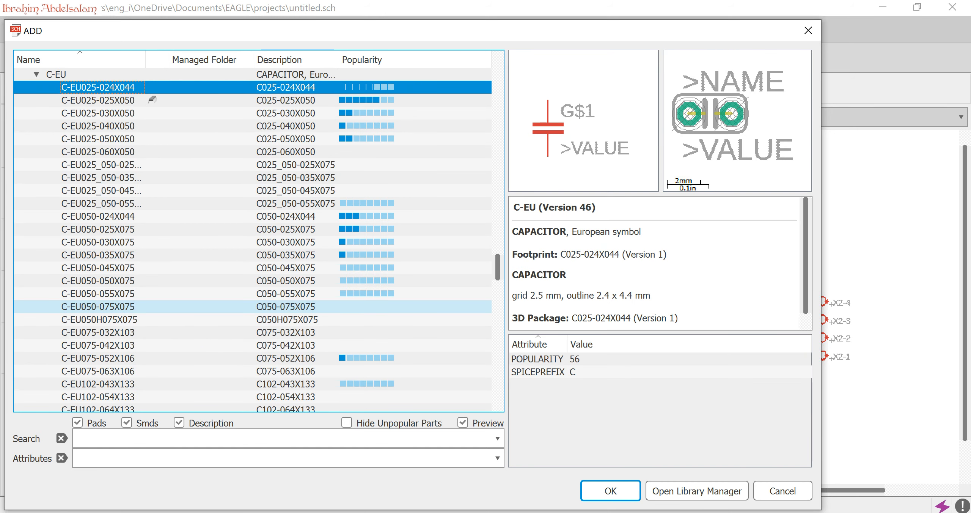
pyautogui.click(611, 491)
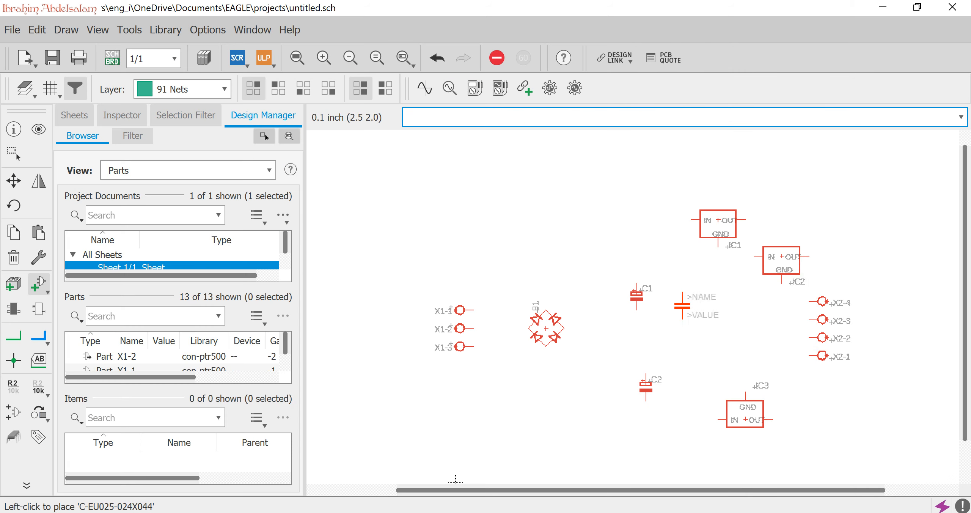
pyautogui.click(773, 207)
pyautogui.click(827, 206)
pyautogui.click(899, 215)
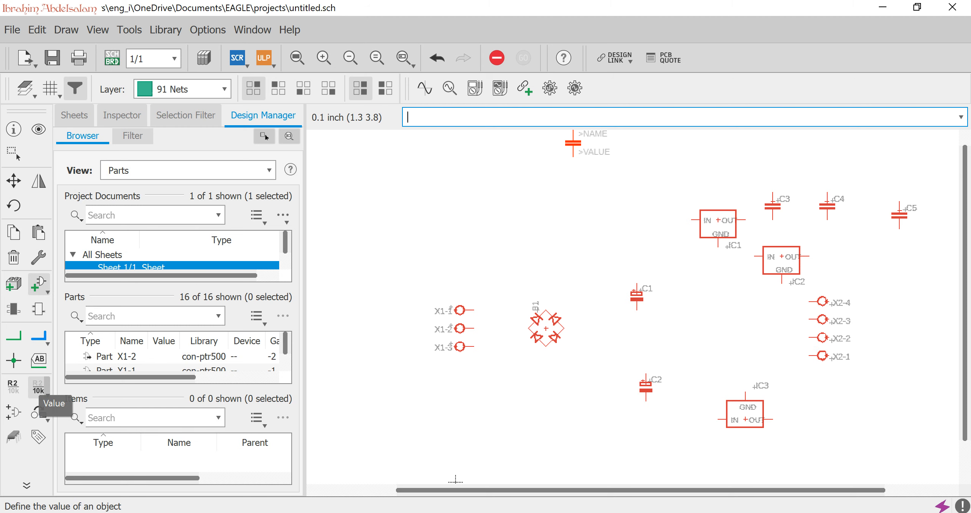
# Set the value of both polarized capacitors beside the bridge rectifier to 2200uf.
pyautogui.click(38, 389)
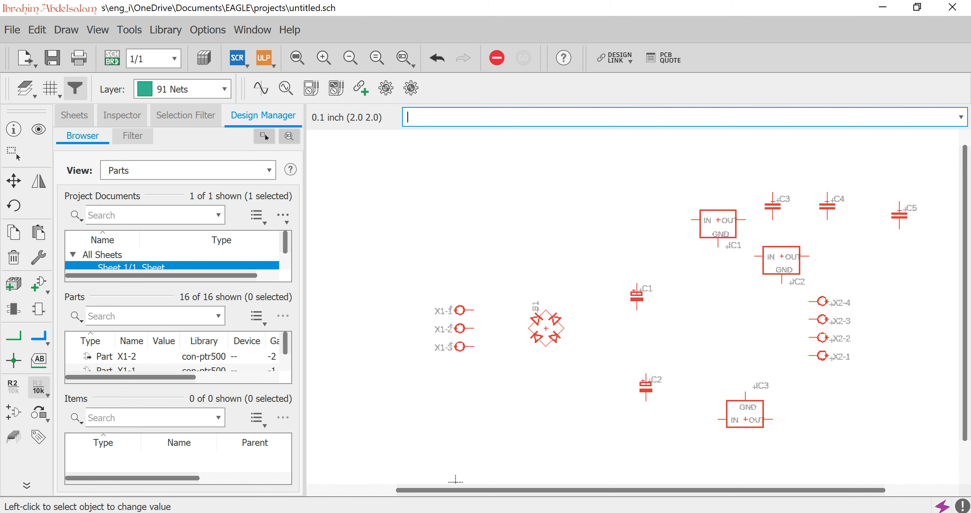
pyautogui.click(636, 296)
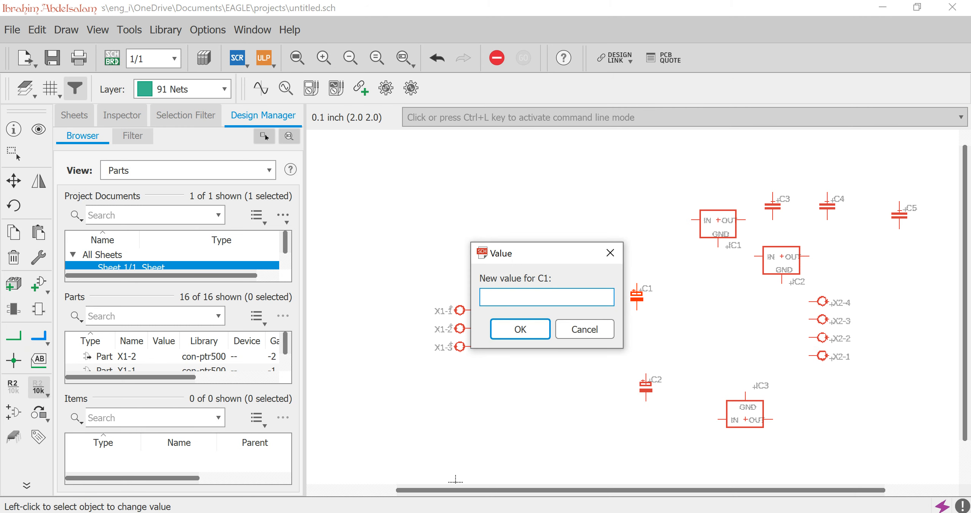
pyautogui.write('2200uf')
pyautogui.press('Return')
pyautogui.click(646, 385)
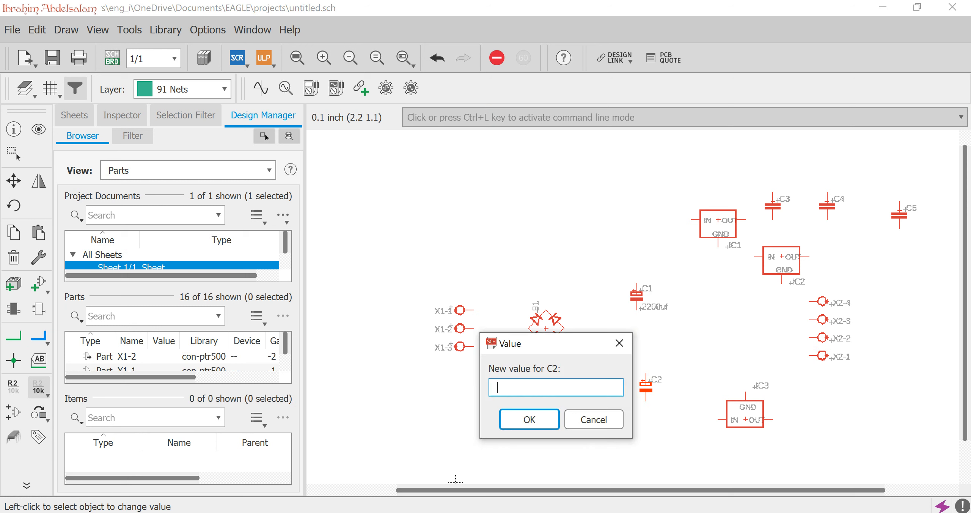
pyautogui.write('2200uf')
pyautogui.press('Return')
# Set the value of each of the three unpolarized capacitors near the regulators to 0.1uf.
pyautogui.click(773, 202)
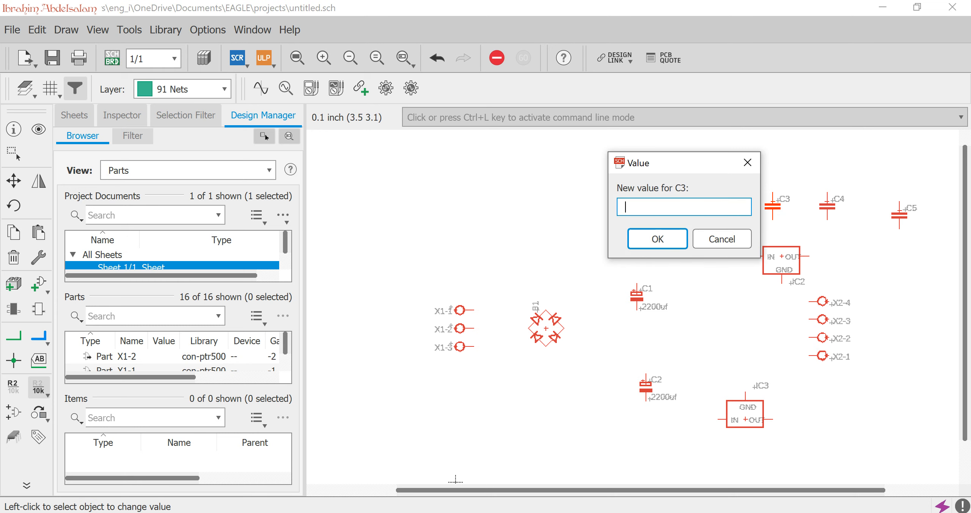
pyautogui.write('0.1uf')
pyautogui.press('Return')
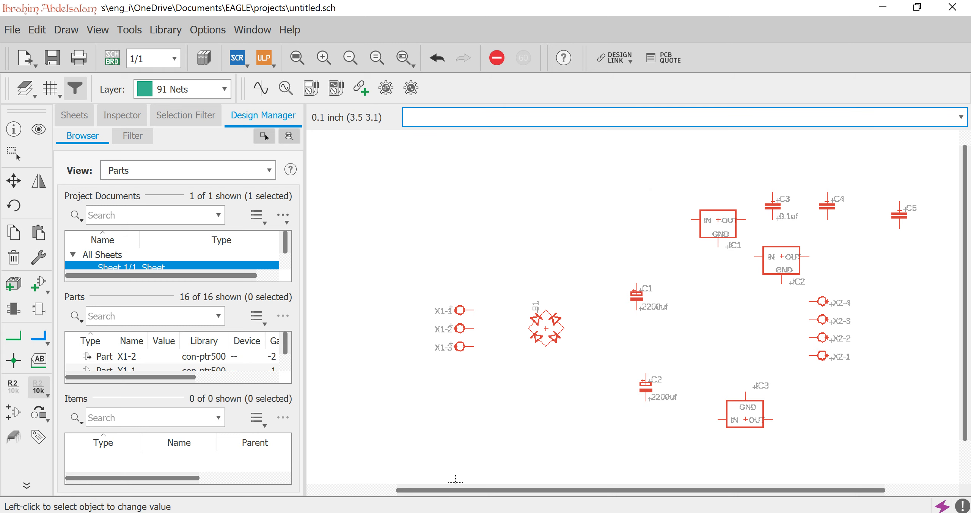
pyautogui.click(827, 206)
pyautogui.write('0.1uf')
pyautogui.press('Return')
pyautogui.click(899, 216)
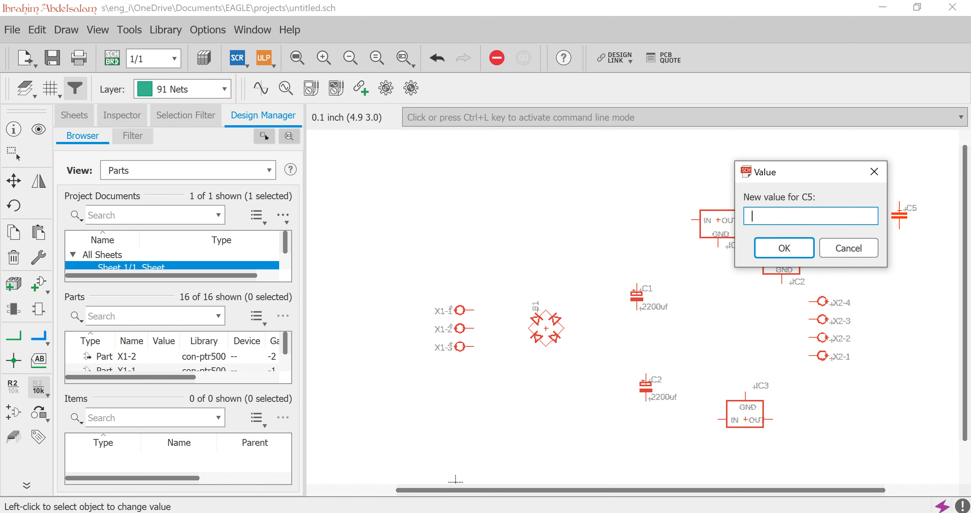
pyautogui.write('0.1uf')
pyautogui.press('Return')
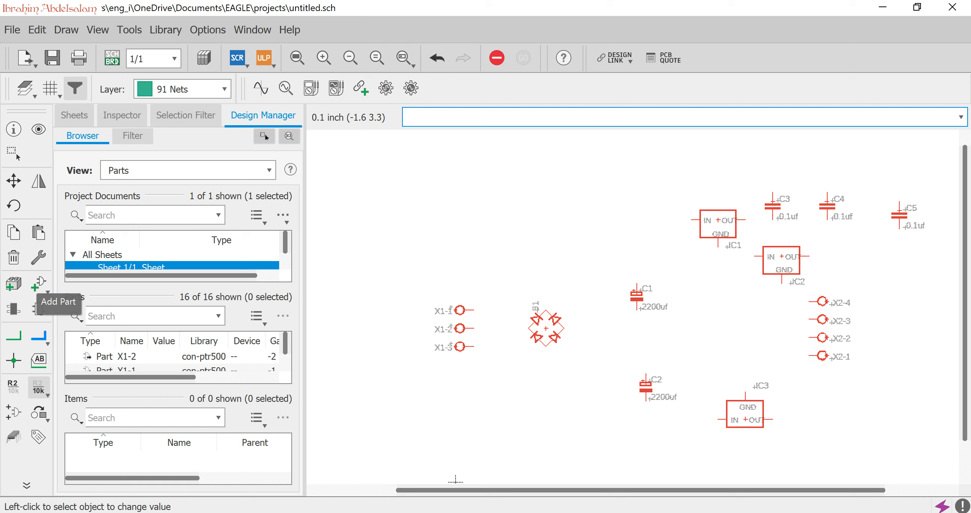
# Rename the three-pin connector beside the bridge rectifier as AC_INPUT.
pyautogui.click(13, 387)
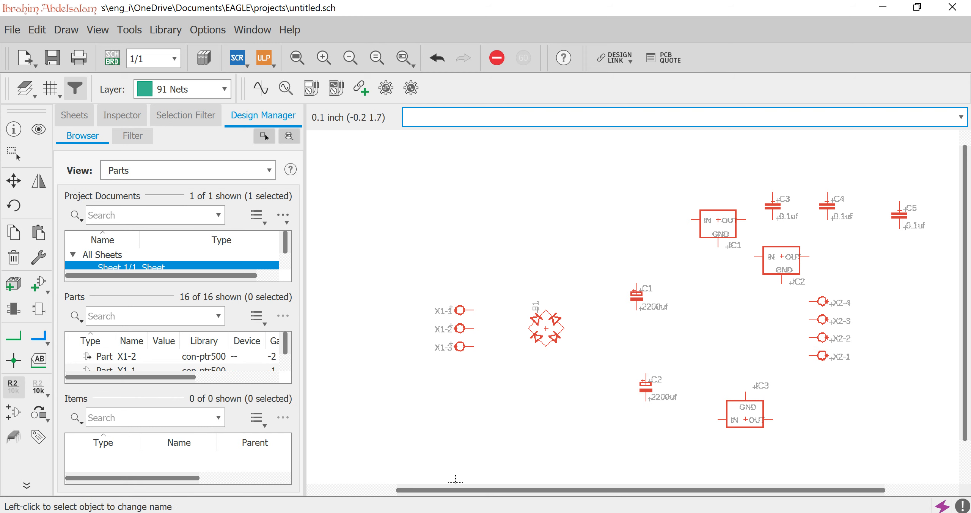
pyautogui.click(457, 310)
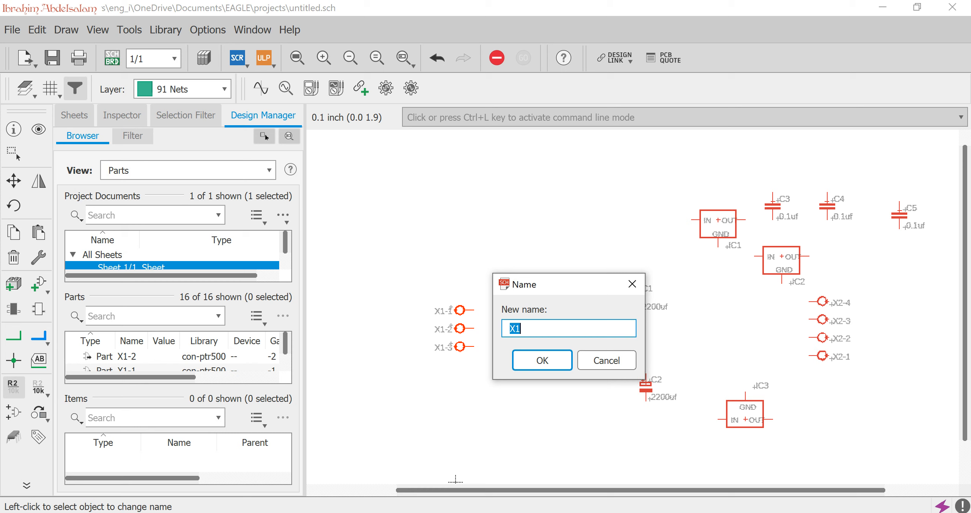
pyautogui.write('AC_INPUT')
pyautogui.press('Return')
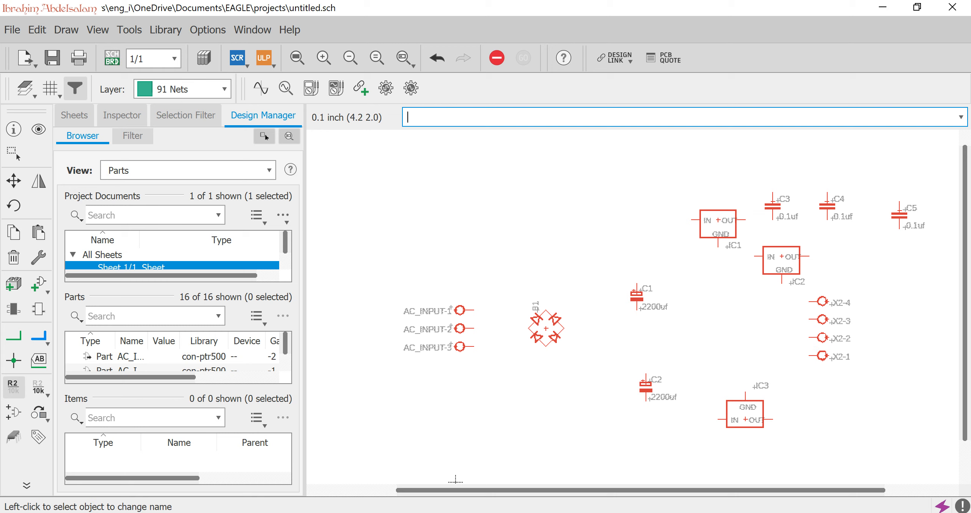
# Rename the four-pin connector as DC_OUPUT.
pyautogui.click(827, 319)
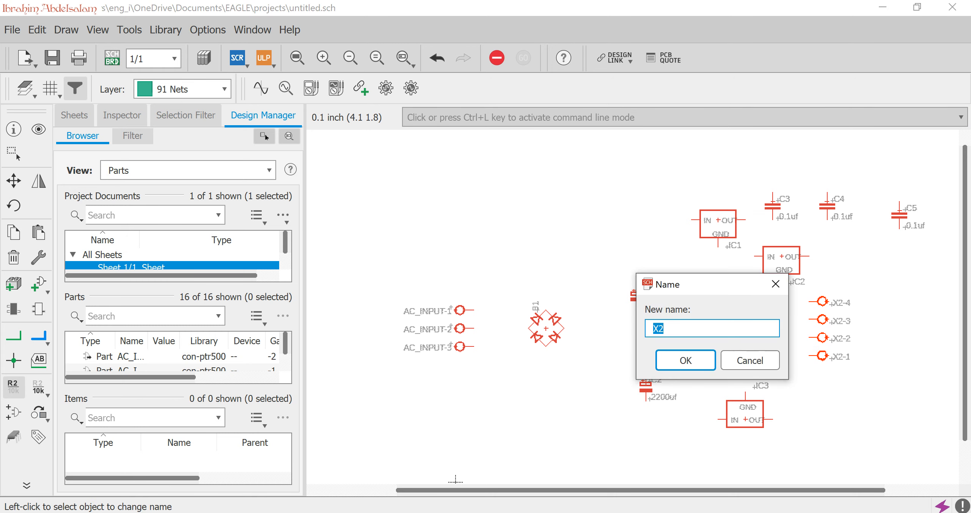
pyautogui.write('DC_OUPUT')
pyautogui.press('Return')
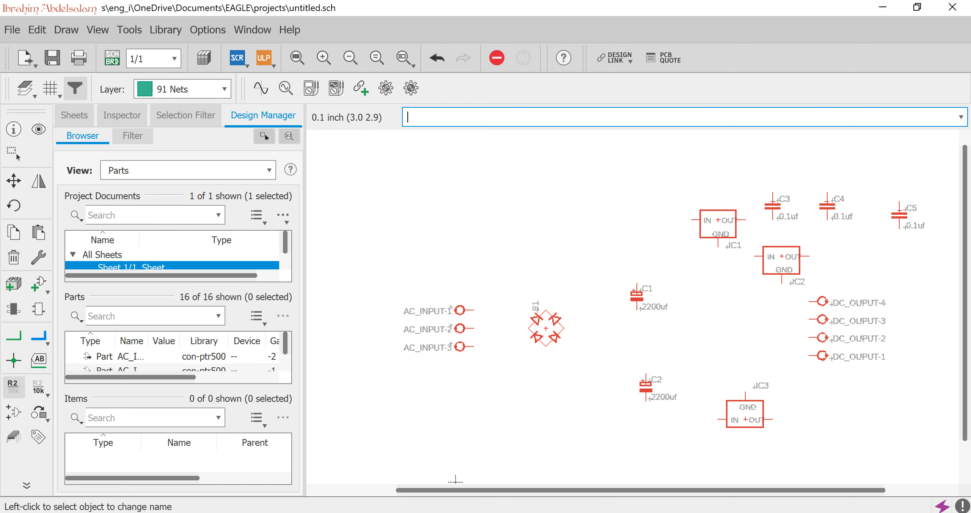
# Rename the upper 78XXL voltage regulator as 7812.
pyautogui.click(719, 216)
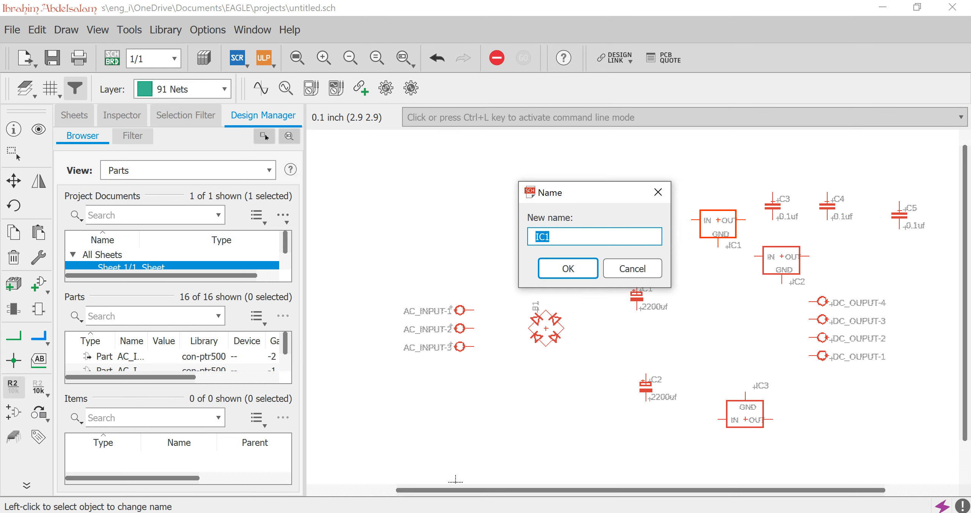
pyautogui.write('7812')
pyautogui.press('Return')
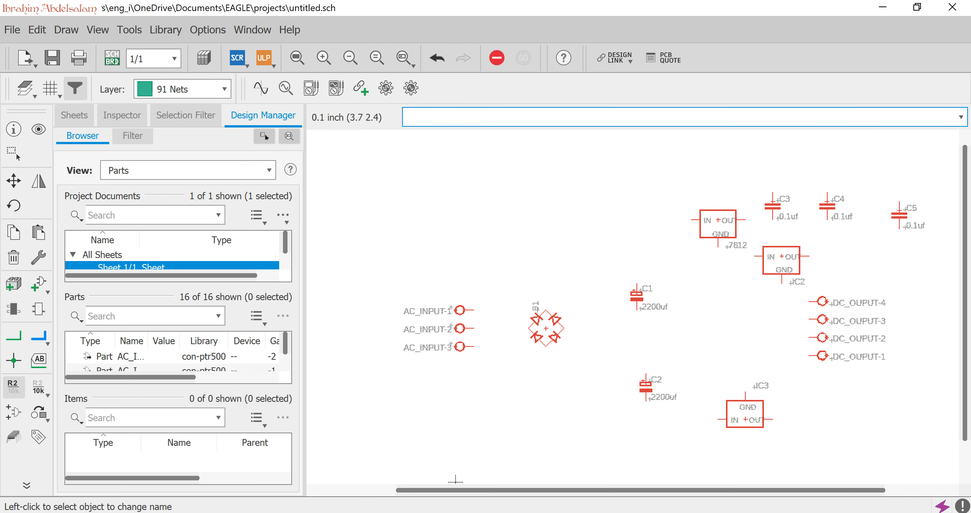
# Rename the lower 78XXL voltage regulator as 7805.
pyautogui.click(782, 257)
pyautogui.write('2')
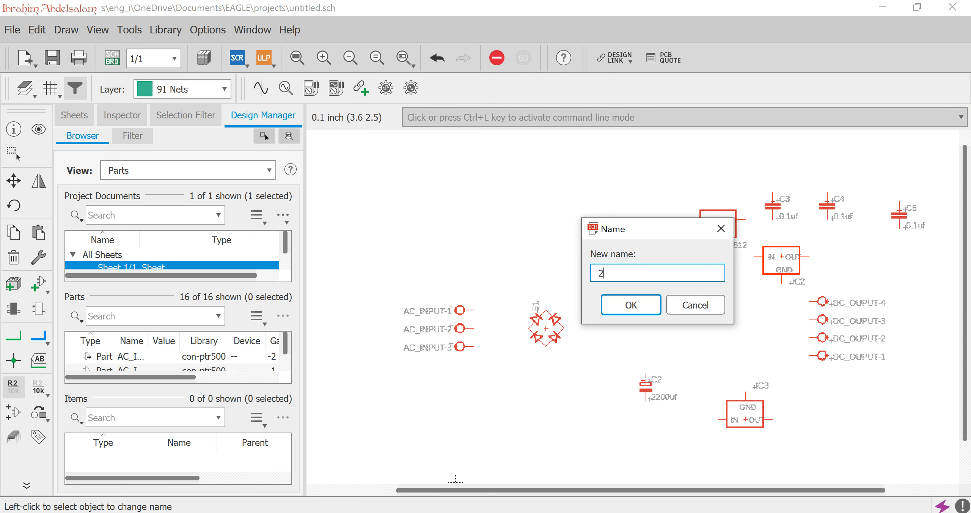
pyautogui.press('BackSpace')
pyautogui.write('78')
pyautogui.write('06')
pyautogui.press('Return')
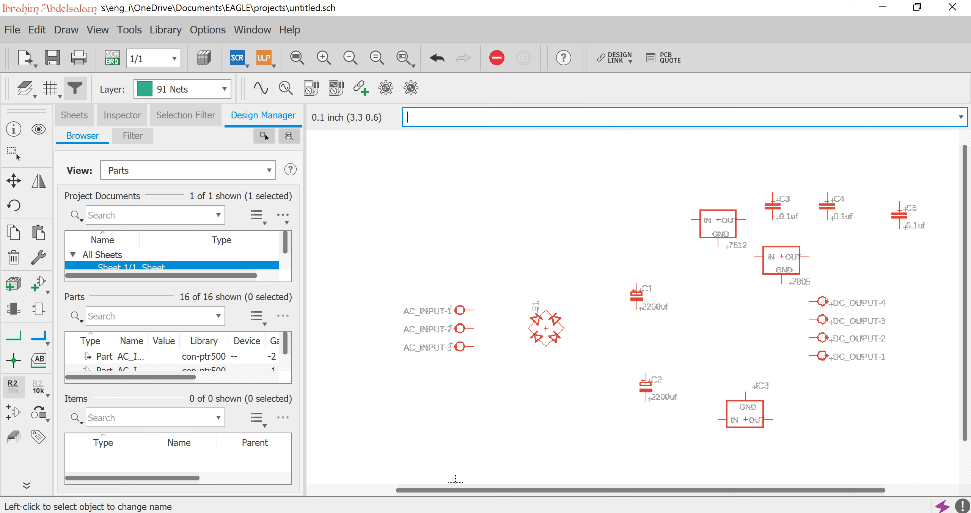
# Rename voltage regulator IC3 beside C2 as 7912.
pyautogui.click(745, 417)
pyautogui.write('7912')
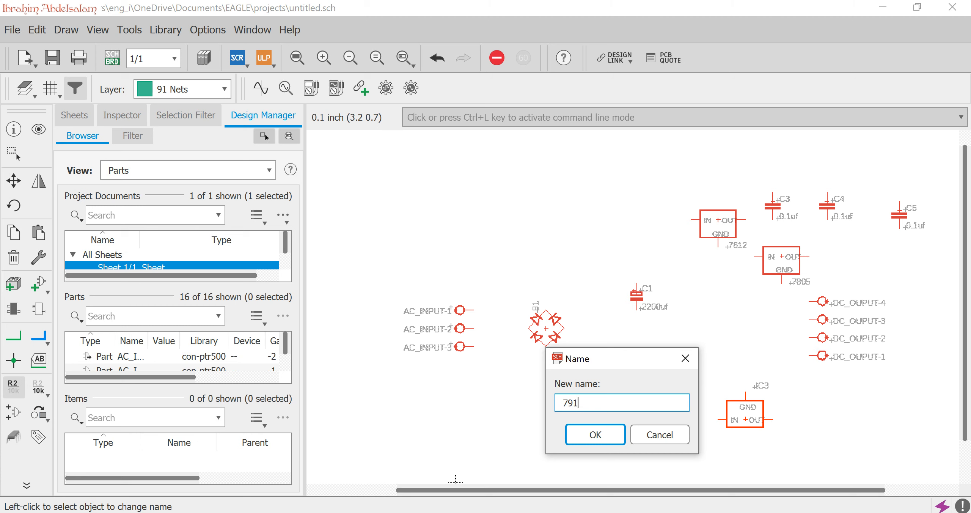
pyautogui.press('Return')
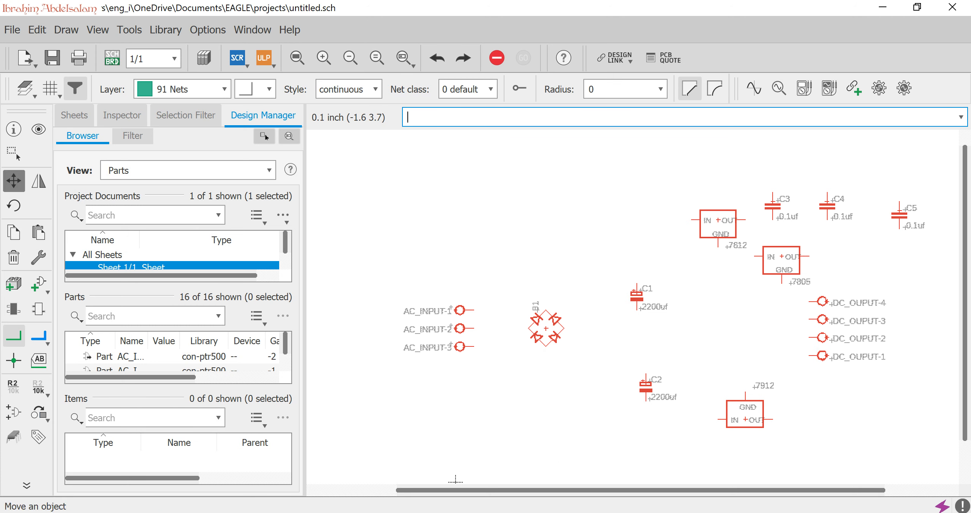
# Move bridge rectifier B1 closer to the AC_INPUT connector pins.
pyautogui.click(14, 181)
pyautogui.click(546, 328)
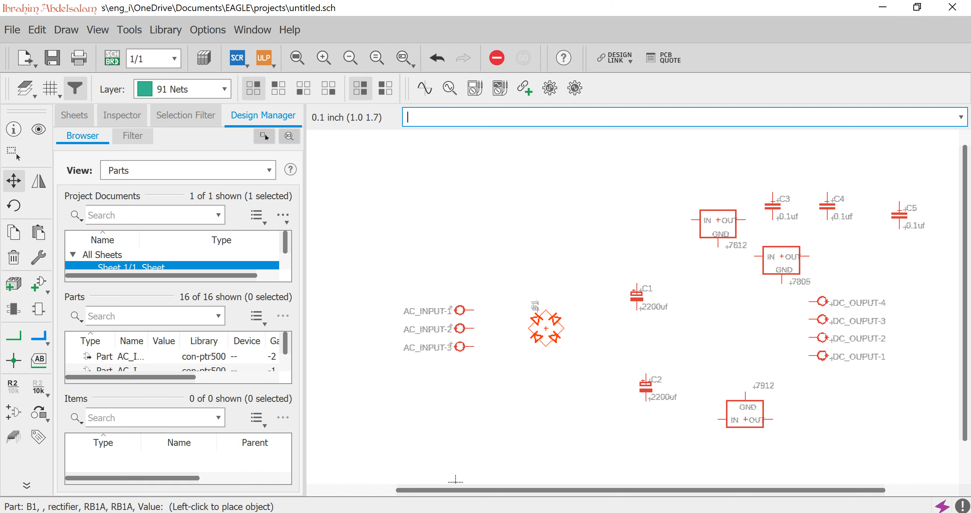
pyautogui.click(519, 319)
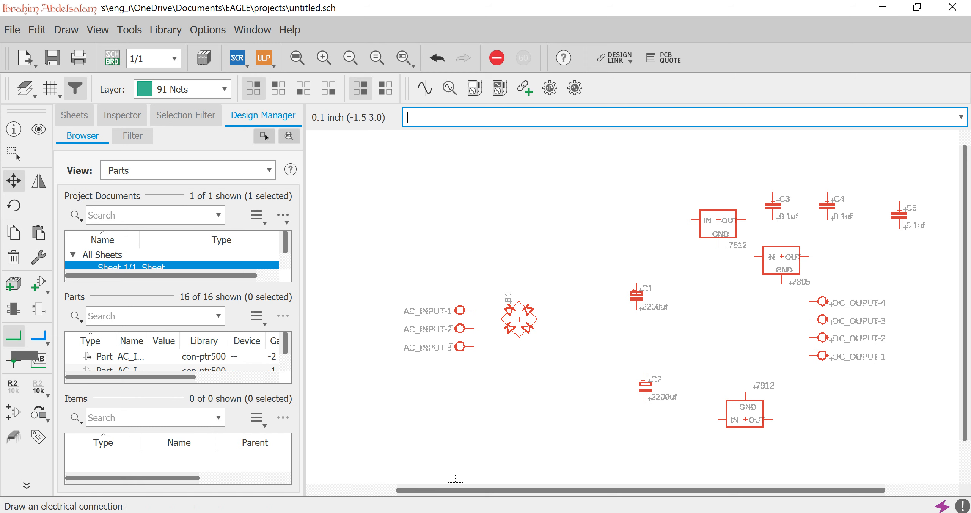
# Wire AC_INPUT-1 and AC_INPUT-3 to the two side pins of bridge rectifier B1.
pyautogui.click(14, 335)
pyautogui.click(475, 310)
pyautogui.click(501, 319)
pyautogui.click(537, 319)
pyautogui.click(565, 346)
pyautogui.click(474, 346)
# Wire the bridge rectifier's upper pin to C1's upper pin and its lower pin to C2's lower pin.
pyautogui.click(519, 301)
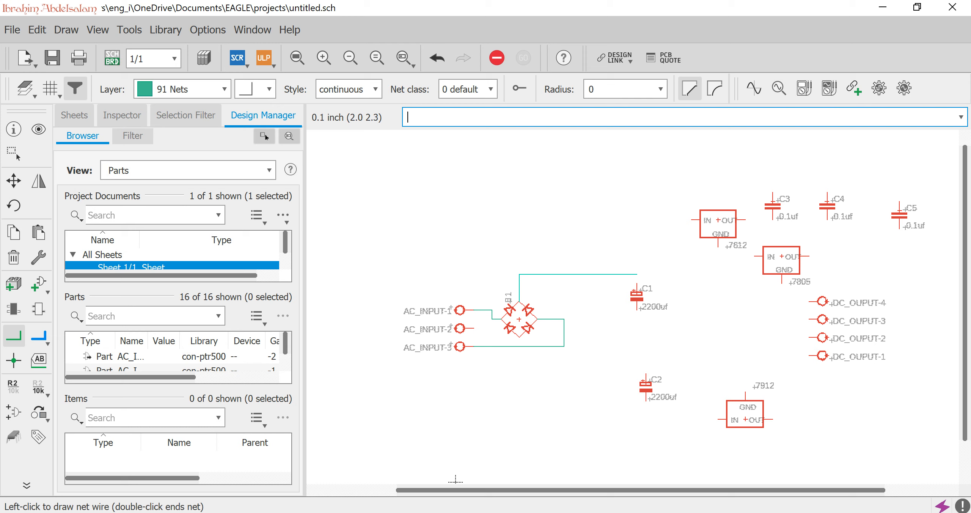
pyautogui.click(638, 284)
pyautogui.click(646, 401)
pyautogui.click(519, 337)
# Wire AC_INPUT-2 to C1's lower pin and connect C2's upper pin to the same net.
pyautogui.click(473, 329)
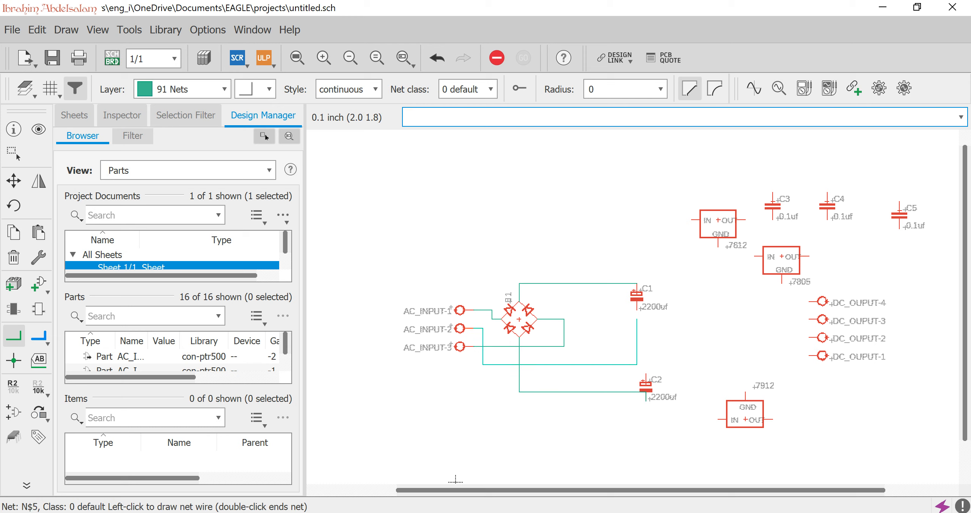
pyautogui.click(638, 308)
pyautogui.click(646, 374)
pyautogui.click(637, 364)
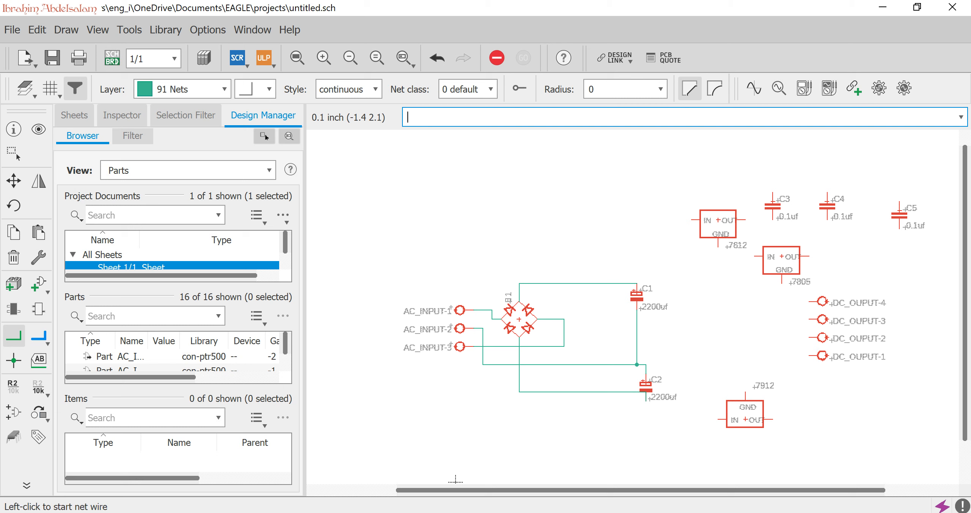
# Name the net between AC_INPUT-2, C1 and C2 as GRN and place its label beside the junction between the capacitors.
pyautogui.click(13, 385)
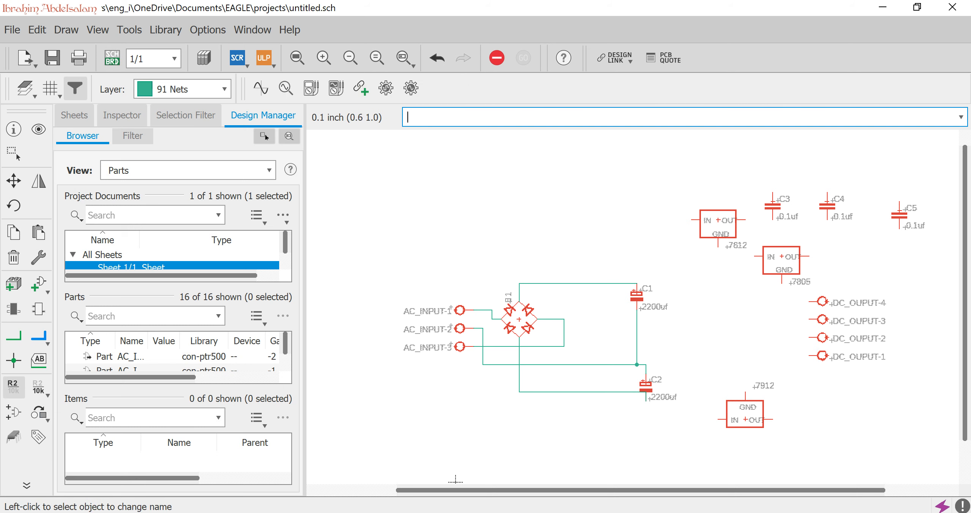
pyautogui.click(584, 365)
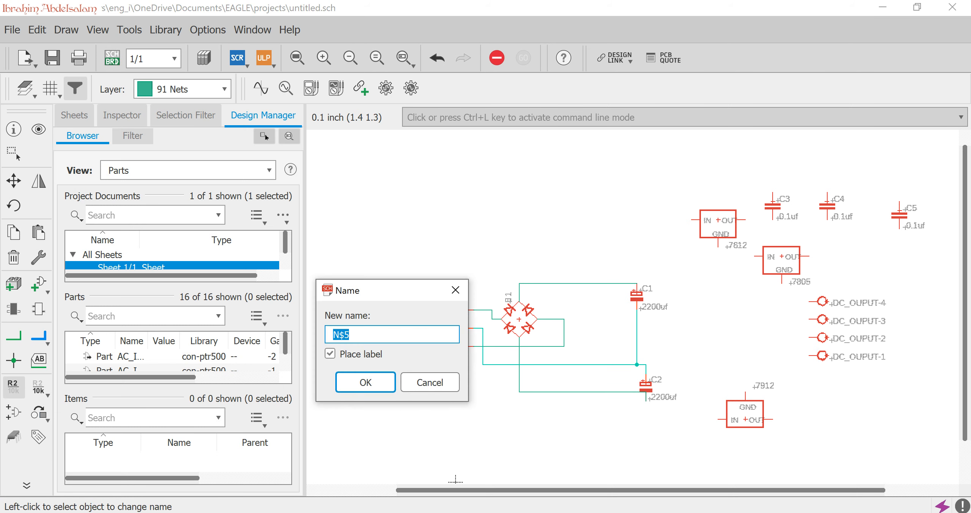
pyautogui.write('GRN')
pyautogui.press('Return')
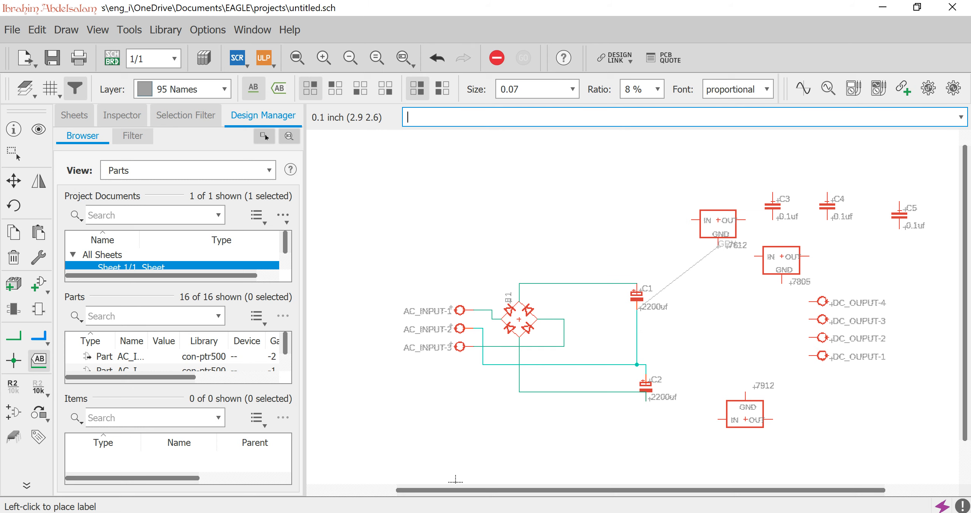
pyautogui.click(718, 247)
pyautogui.hotkey('ctrl', 'z')
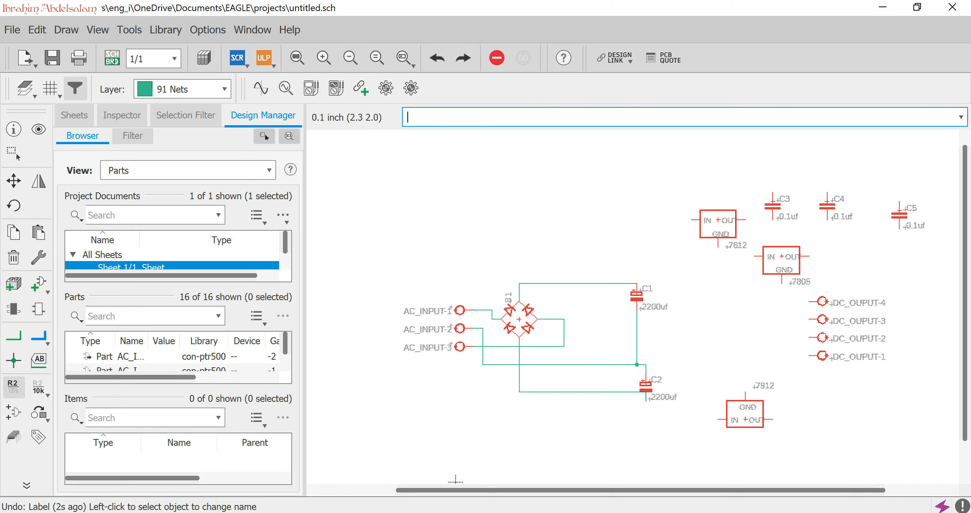
pyautogui.click(637, 346)
pyautogui.press('Return')
pyautogui.click(618, 355)
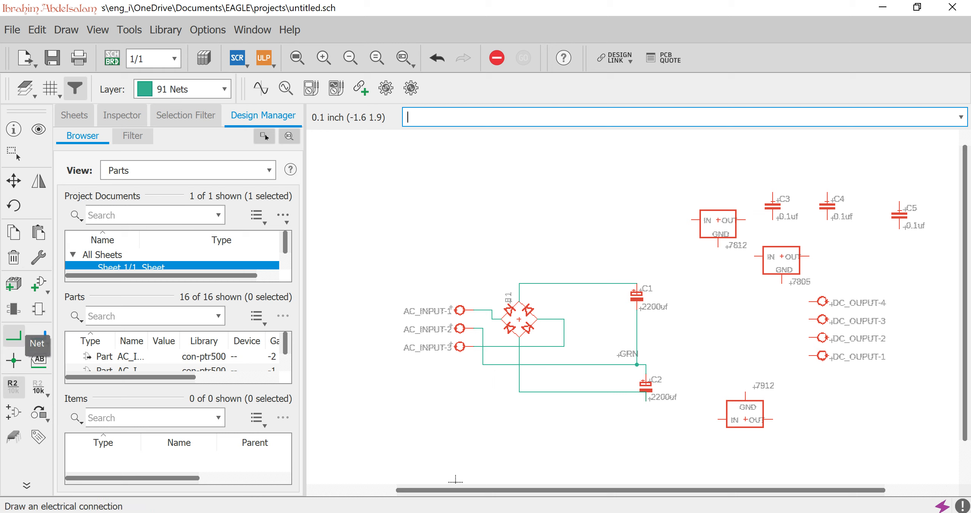
# Wire the GND pins of the 7812, 7912 and 7805 regulators to the GRN net.
pyautogui.click(13, 335)
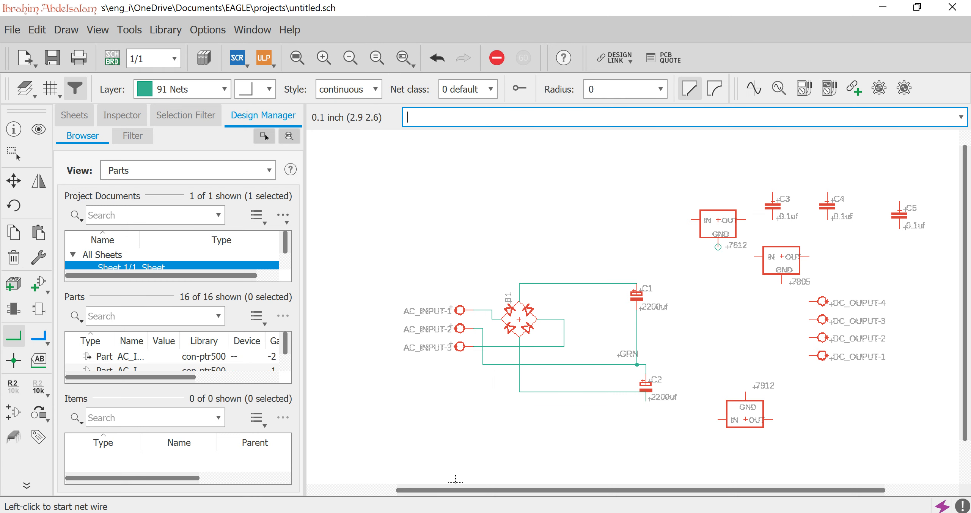
pyautogui.click(717, 247)
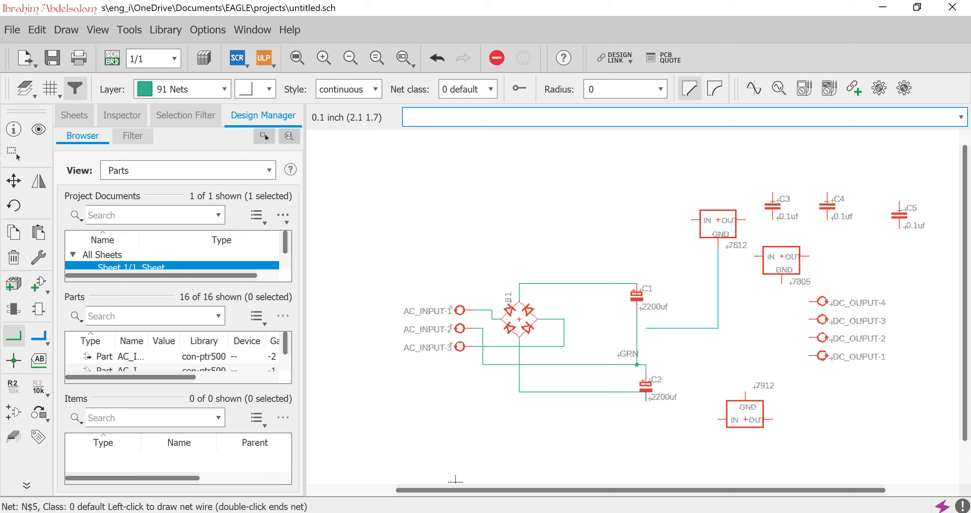
pyautogui.click(637, 328)
pyautogui.click(745, 393)
pyautogui.click(718, 328)
pyautogui.click(782, 283)
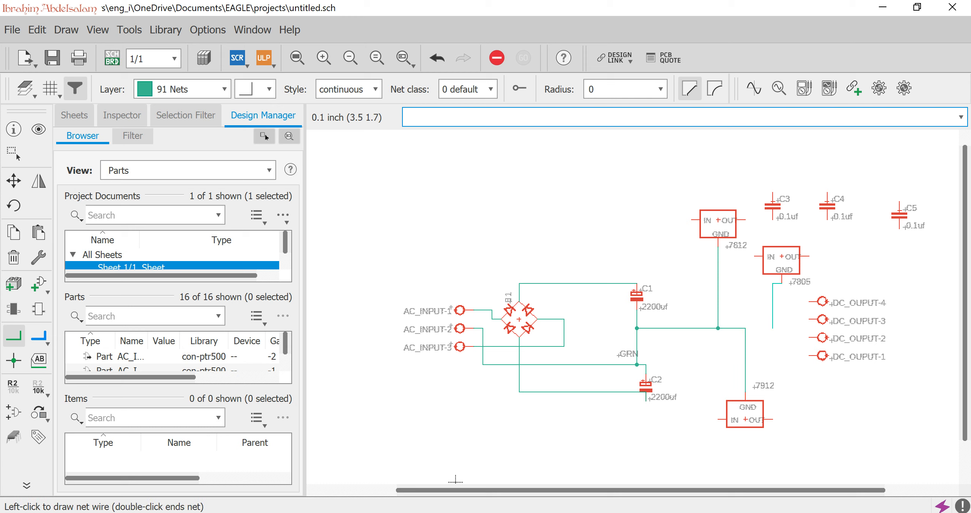
pyautogui.click(745, 328)
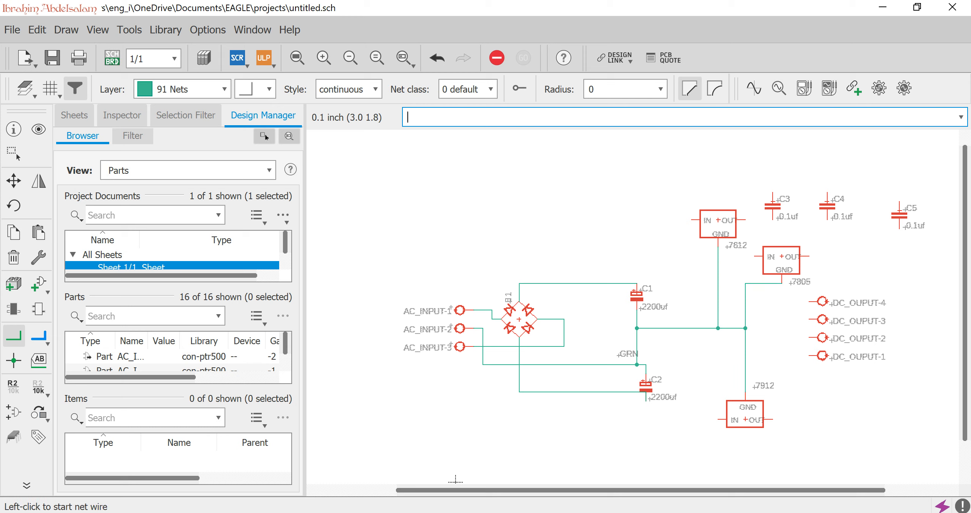
# Check the net name on the wire segments leading to the regulators' GND pins.
pyautogui.click(14, 387)
pyautogui.click(664, 328)
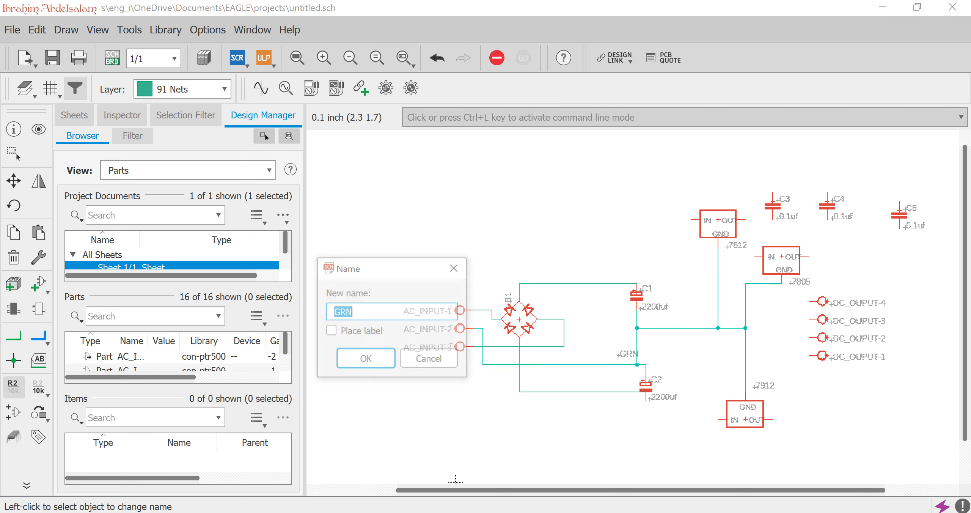
pyautogui.press('Return')
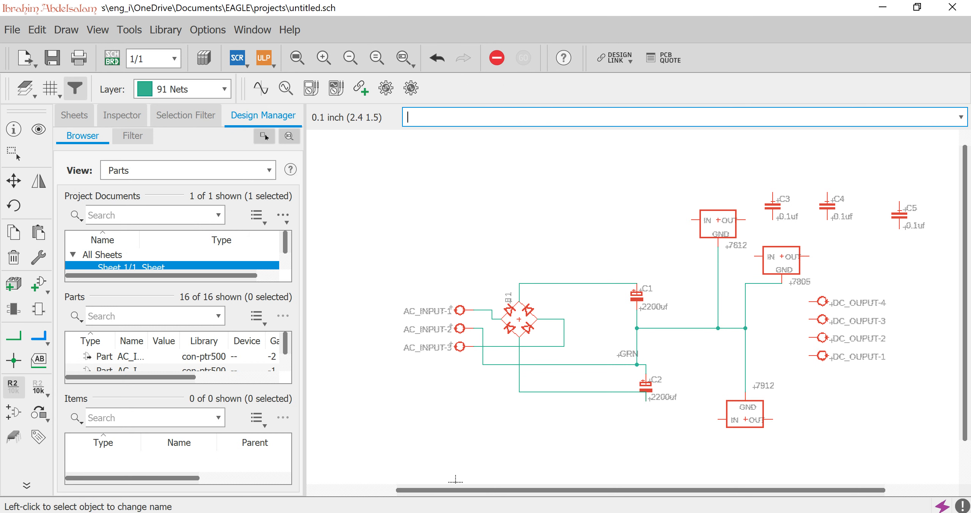
pyautogui.click(746, 301)
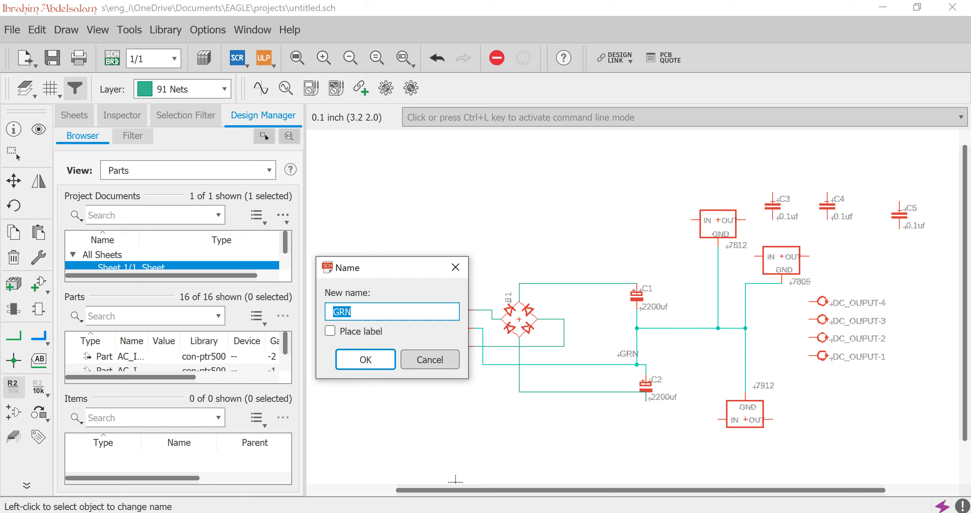
pyautogui.click(366, 360)
pyautogui.click(746, 355)
pyautogui.click(365, 360)
# Wire DC_OUPUT-2 to the vertical GRN wire above the 7912 regulator.
pyautogui.click(13, 336)
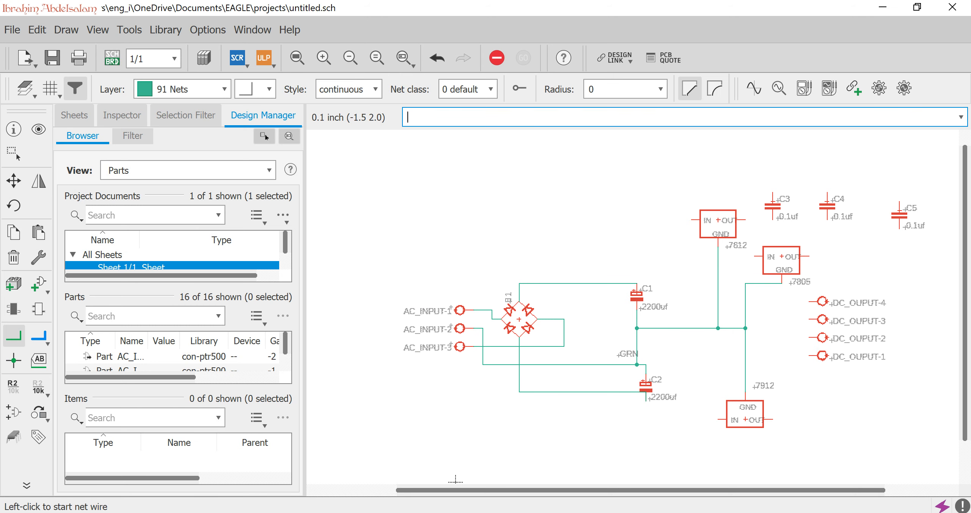
pyautogui.click(810, 338)
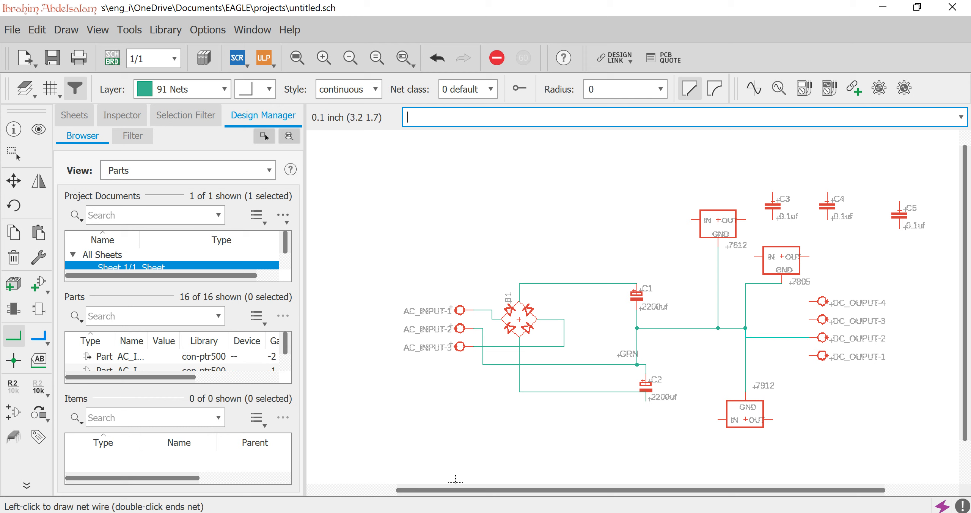
pyautogui.click(746, 338)
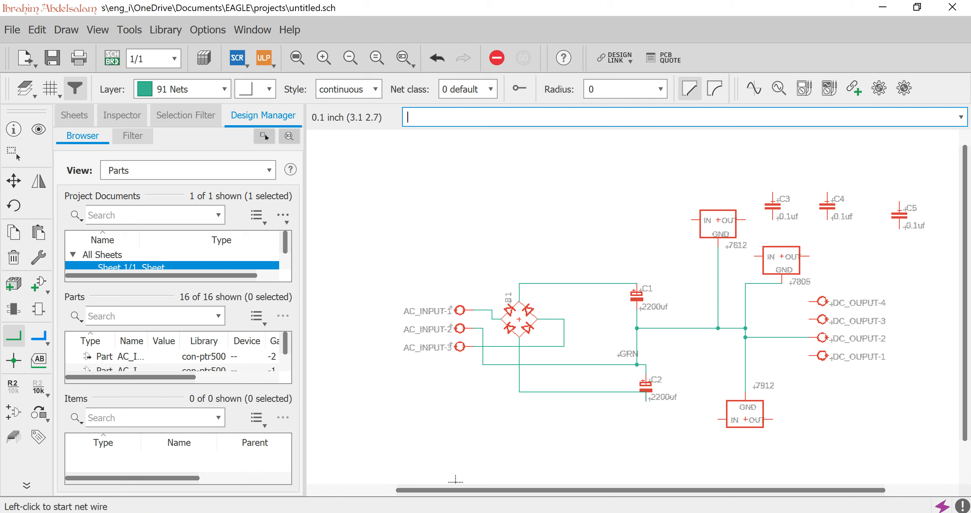
# Wire the 7812 input to the net between the bridge rectifier and C1, and the 7812 output to the 7805 input.
pyautogui.click(691, 220)
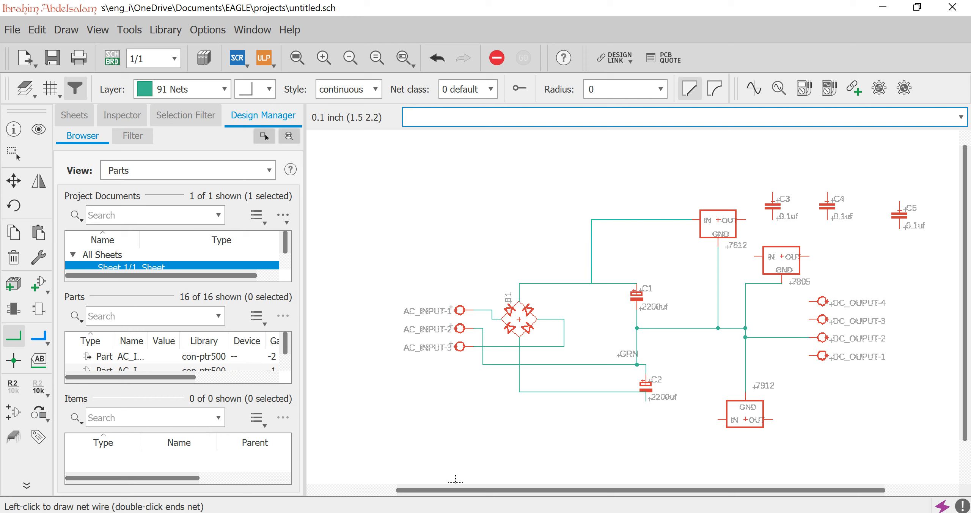
pyautogui.click(592, 283)
pyautogui.click(745, 220)
pyautogui.click(755, 256)
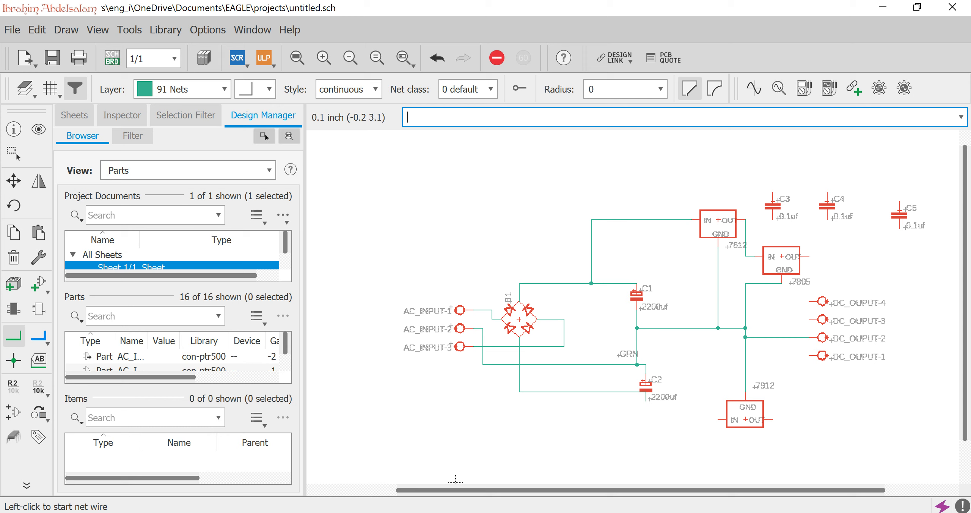
# Move DC_OUPUT-4 onto the 7812 output wire, DC_OUPUT-3 to the 7805 output and DC_OUPUT-1 to the 7912 output.
pyautogui.click(14, 180)
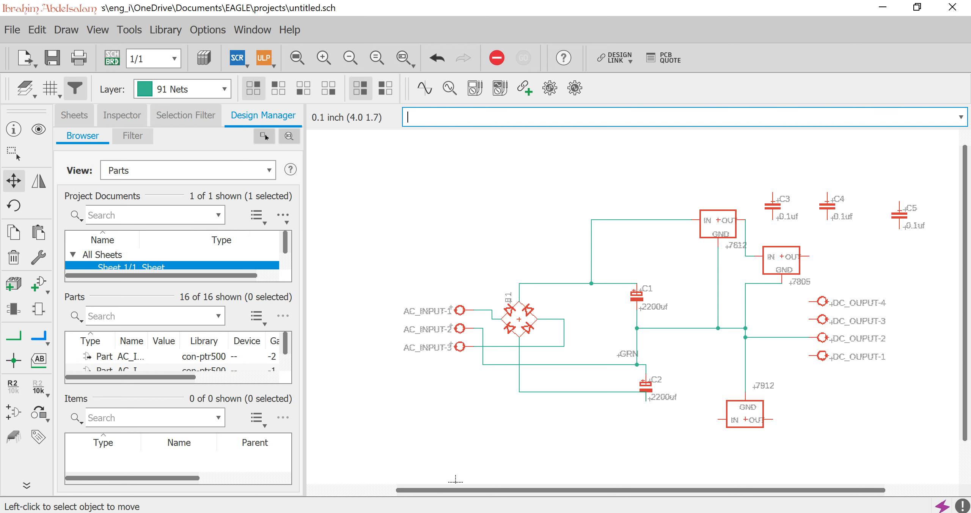
pyautogui.click(823, 302)
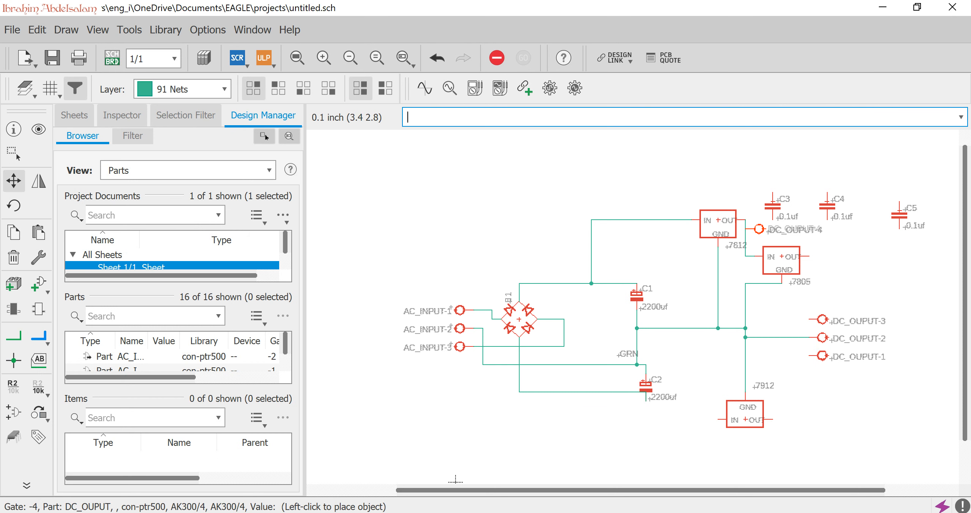
pyautogui.click(759, 229)
pyautogui.click(822, 320)
pyautogui.click(823, 257)
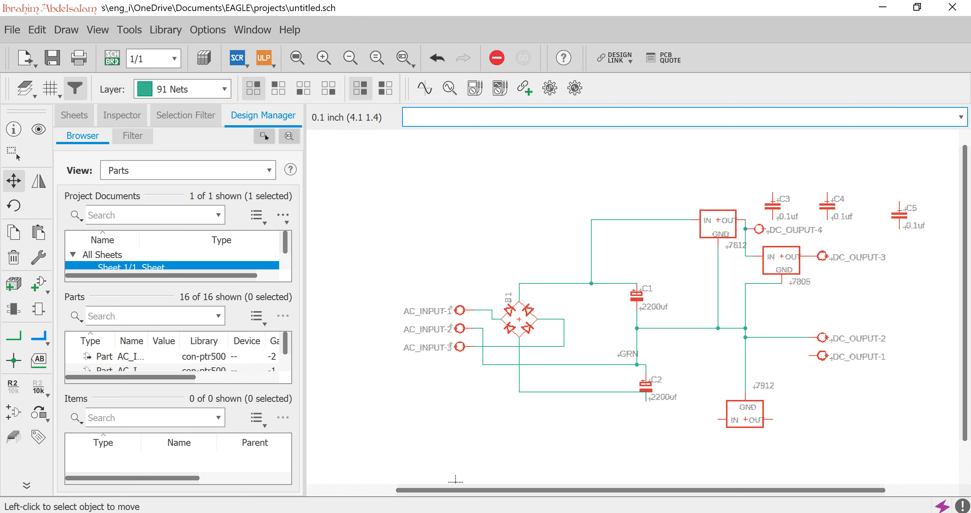
pyautogui.click(822, 356)
pyautogui.click(786, 419)
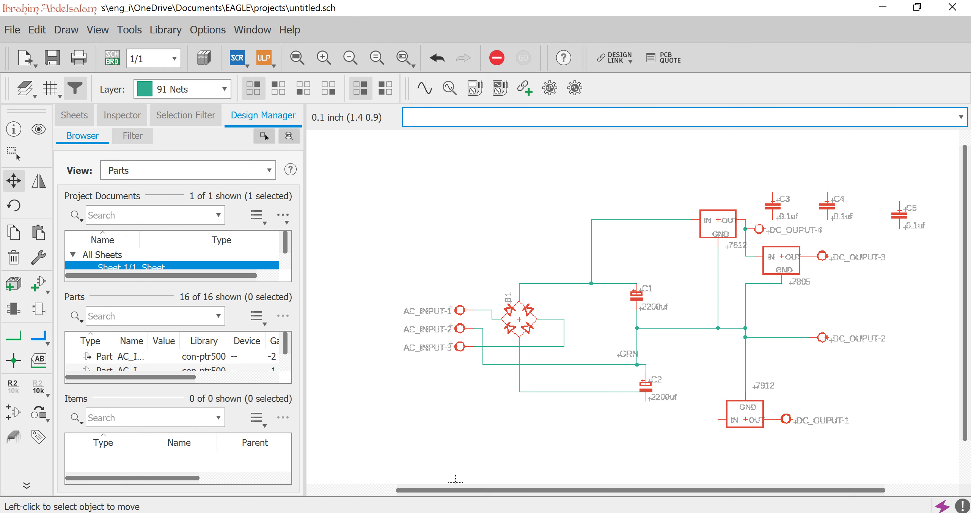
# Lower the wire between the bridge rectifier and C2 to the 7912 input's level and wire that input to it.
pyautogui.click(592, 391)
pyautogui.click(592, 419)
pyautogui.click(14, 335)
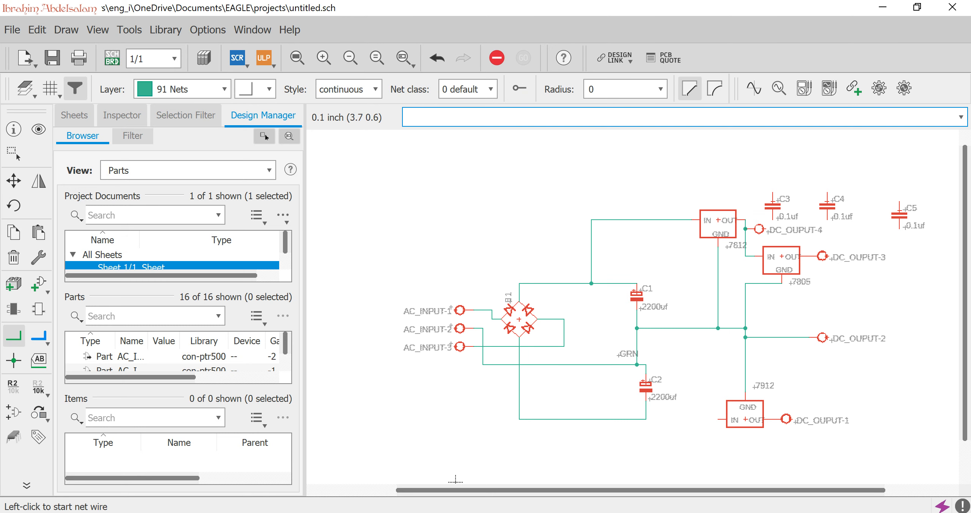
pyautogui.click(719, 419)
pyautogui.click(646, 419)
pyautogui.click(782, 221)
# Move capacitor C3 between the 7805 input wire and the GRN wire.
pyautogui.click(14, 181)
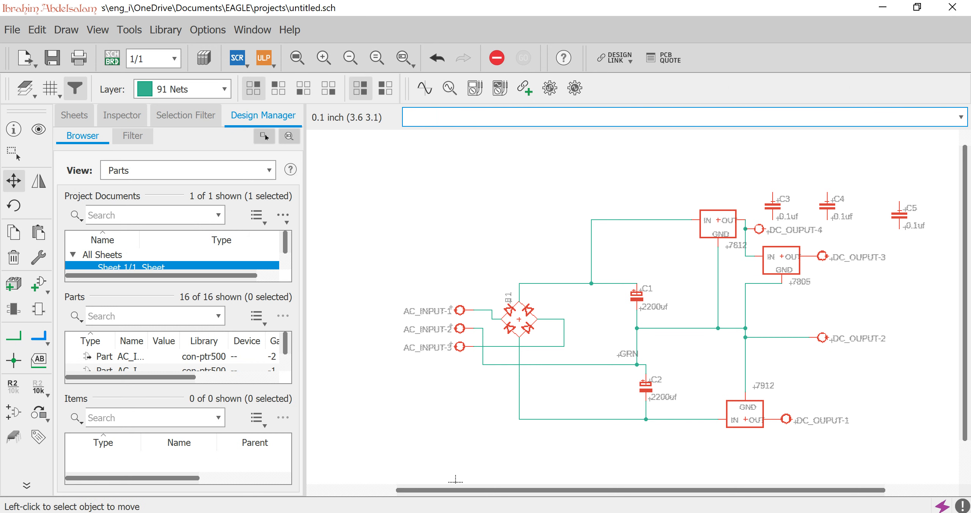
pyautogui.click(773, 207)
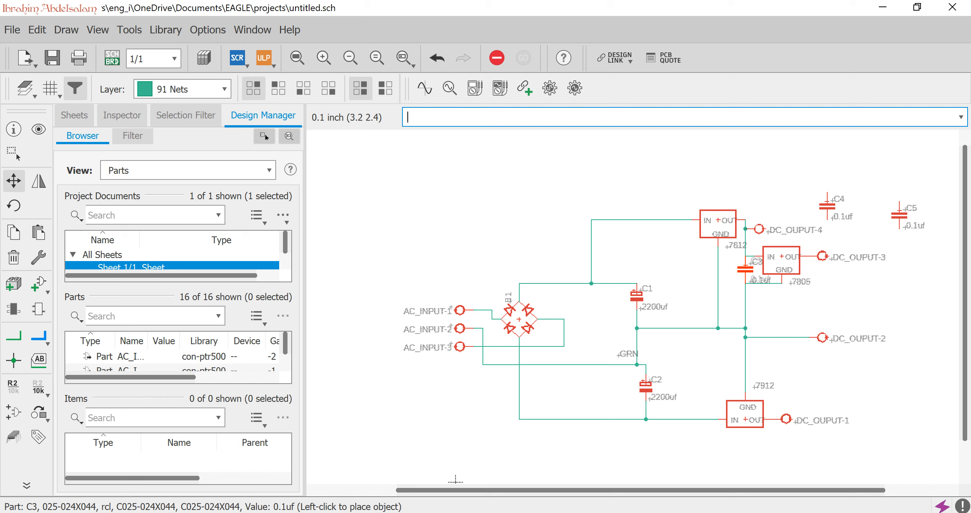
pyautogui.click(746, 269)
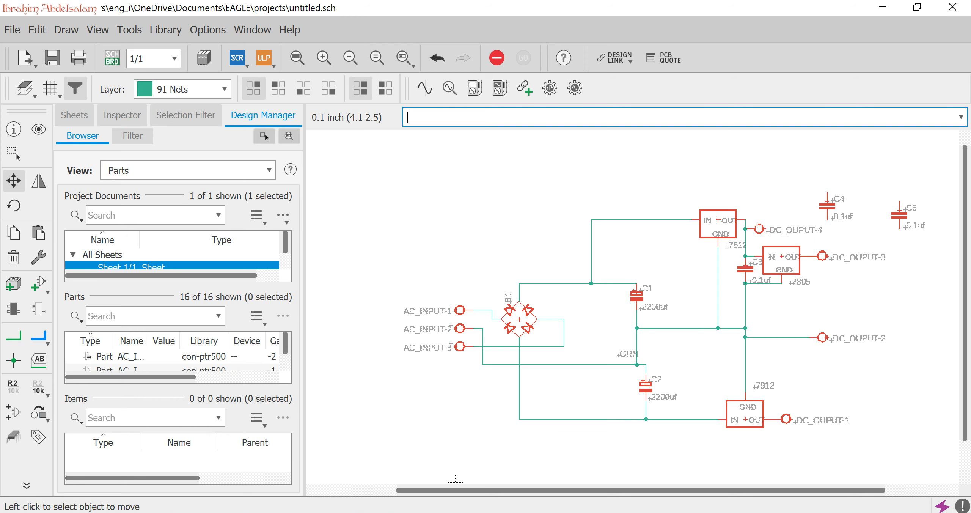
# Move DC_OUPUT-3 and DC_OUPUT-2 farther right, away from the regulators, to make room for a capacitor.
pyautogui.click(822, 256)
pyautogui.click(876, 257)
pyautogui.click(822, 338)
pyautogui.click(850, 329)
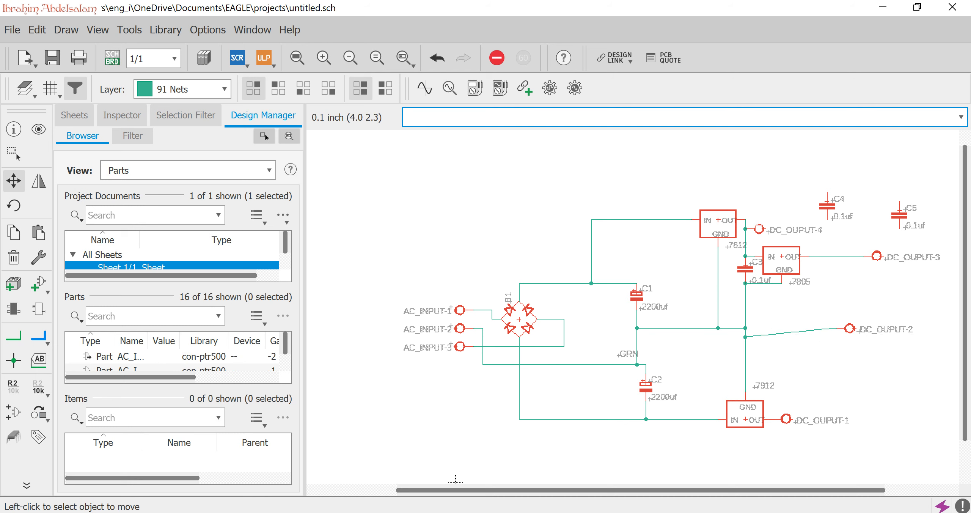
# Shift C4's name beside its value, then move C4 onto the 7805 output wire and wire its lower pin to the DC_OUPUT-2 line.
pyautogui.click(828, 201)
pyautogui.click(829, 202)
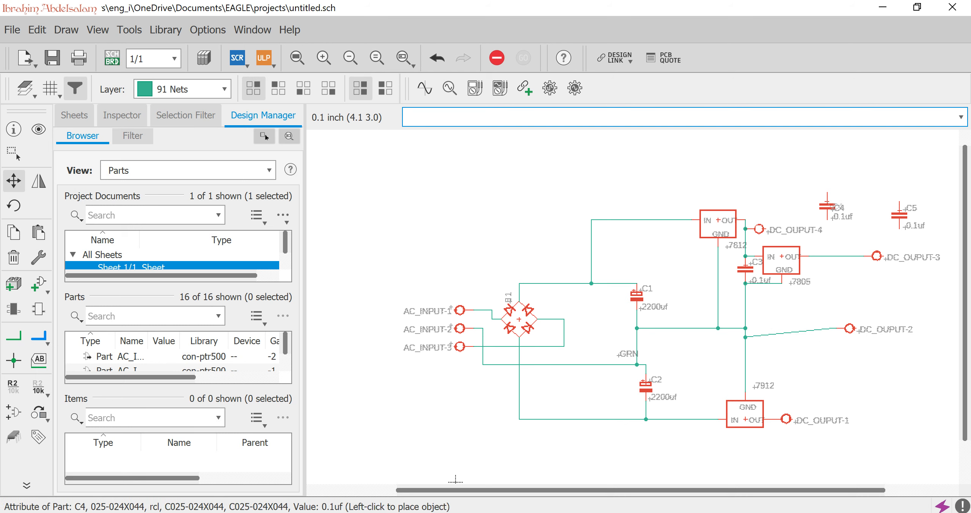
pyautogui.click(851, 216)
pyautogui.click(828, 206)
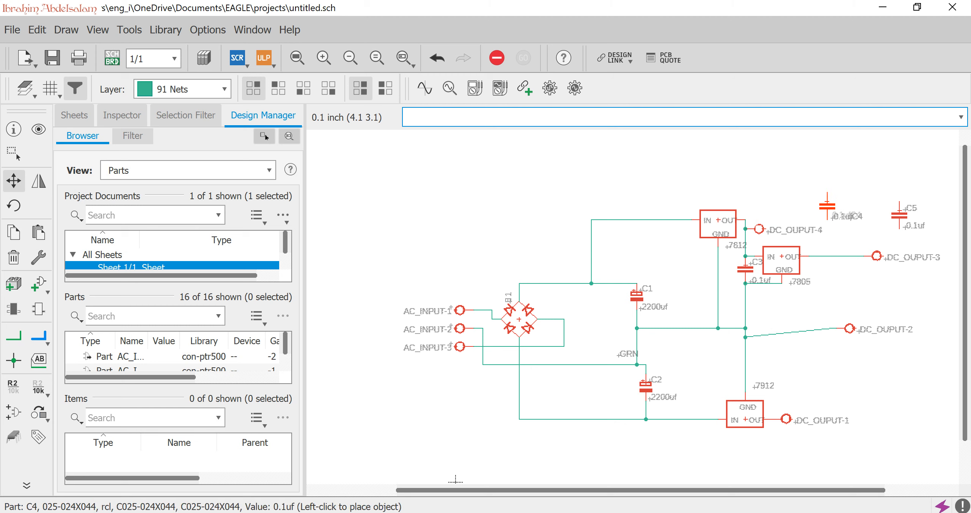
pyautogui.click(828, 269)
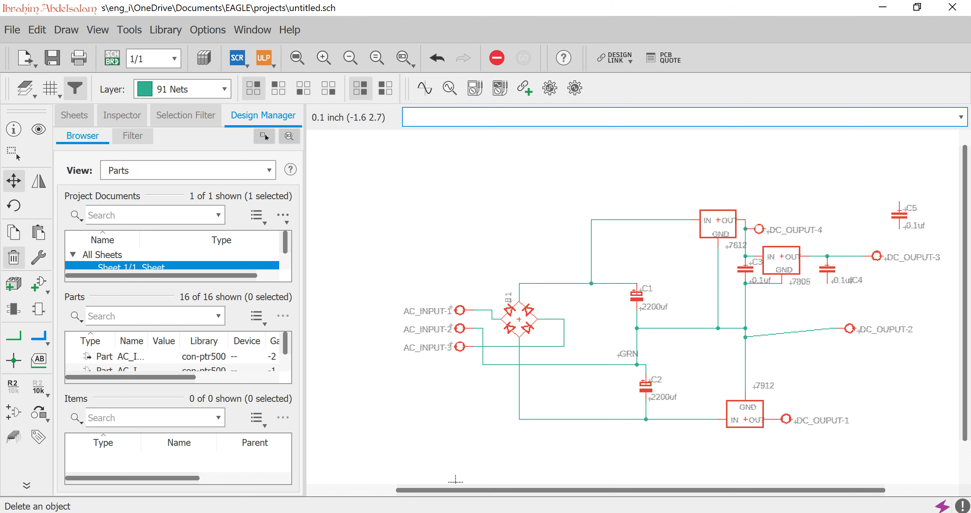
pyautogui.click(14, 336)
pyautogui.click(828, 282)
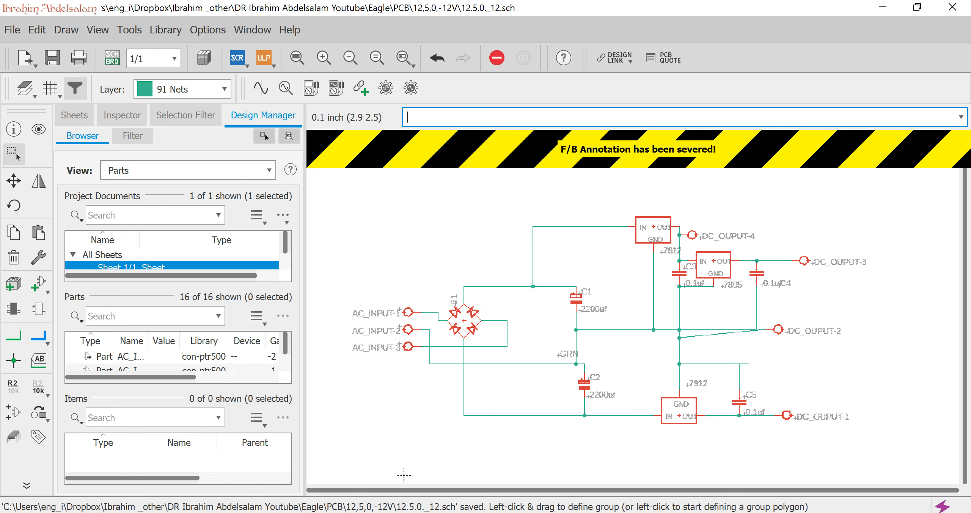
# Generate the board layout from the finished schematic.
pyautogui.scroll(-1, 445, 439)
pyautogui.scroll(2, 445, 438)
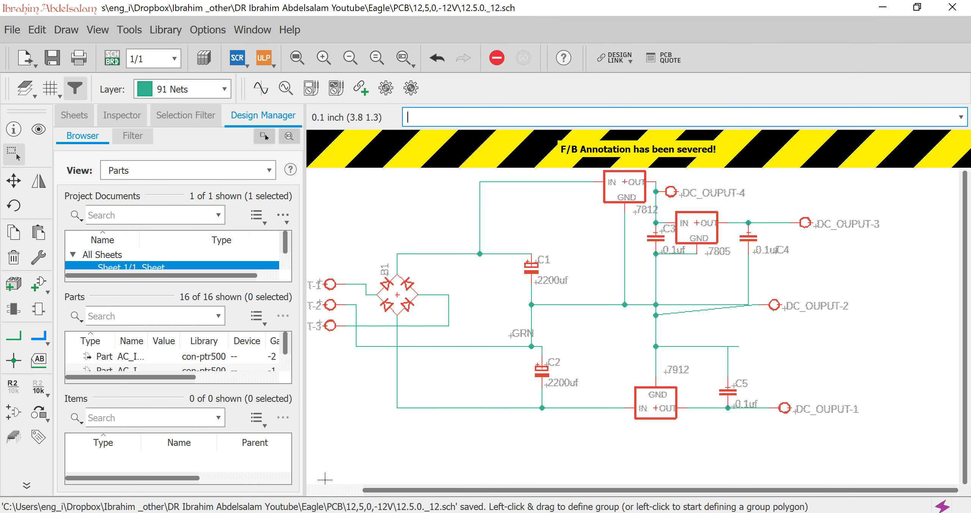
pyautogui.scroll(-1, 391, 458)
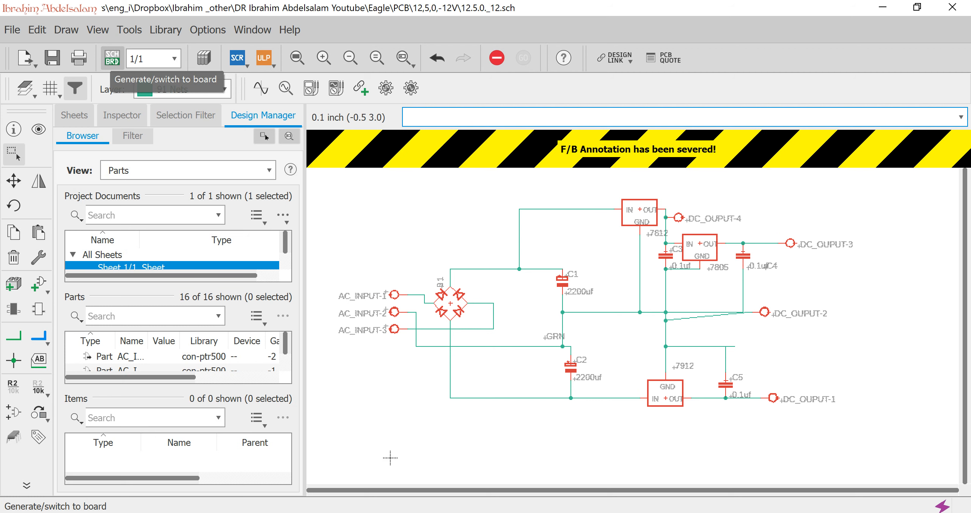
pyautogui.click(113, 58)
pyautogui.click(277, 104)
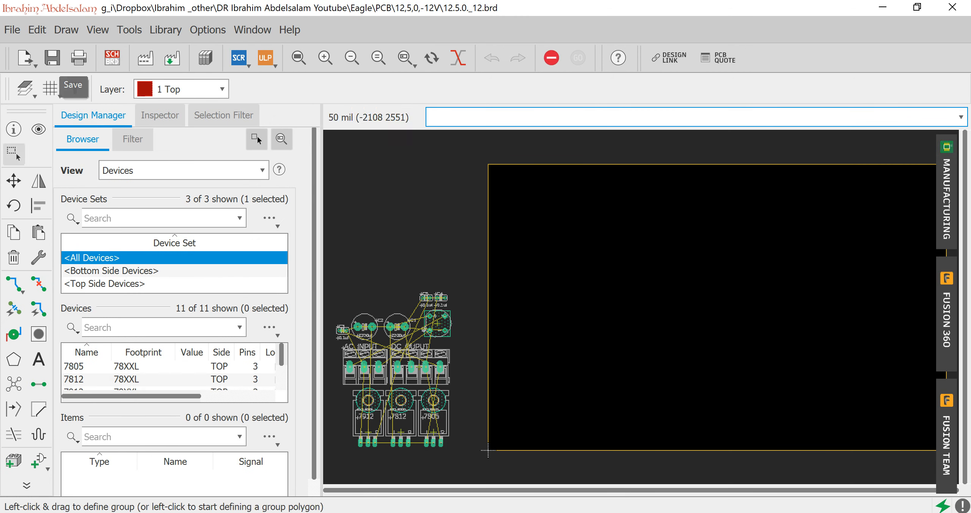
# Rotate the AC_INPUT connector to stand vertically and place it in the board outline's upper-left corner.
pyautogui.click(14, 180)
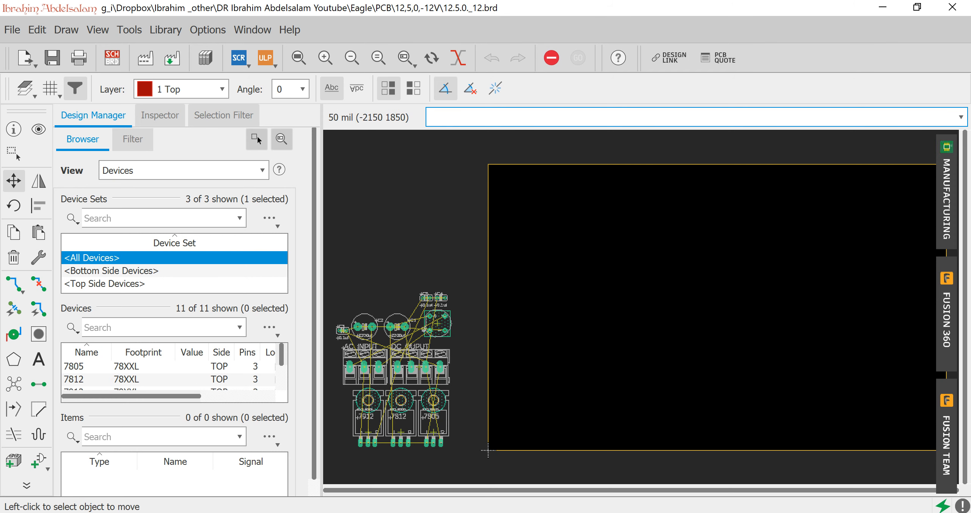
pyautogui.scroll(3, 365, 374)
pyautogui.click(364, 373)
pyautogui.scroll(4, 696, 310)
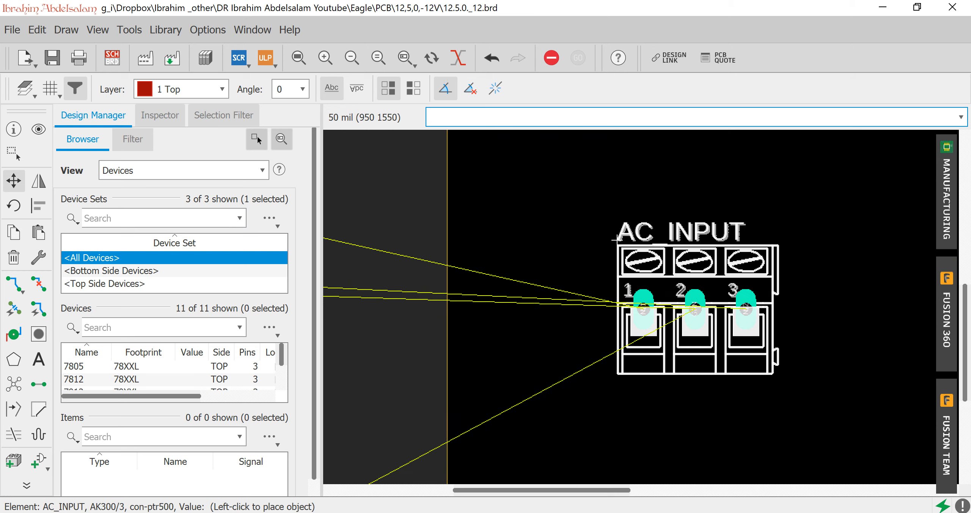
pyautogui.scroll(-6, 656, 305)
pyautogui.scroll(-1, 657, 304)
pyautogui.rightClick(630, 163)
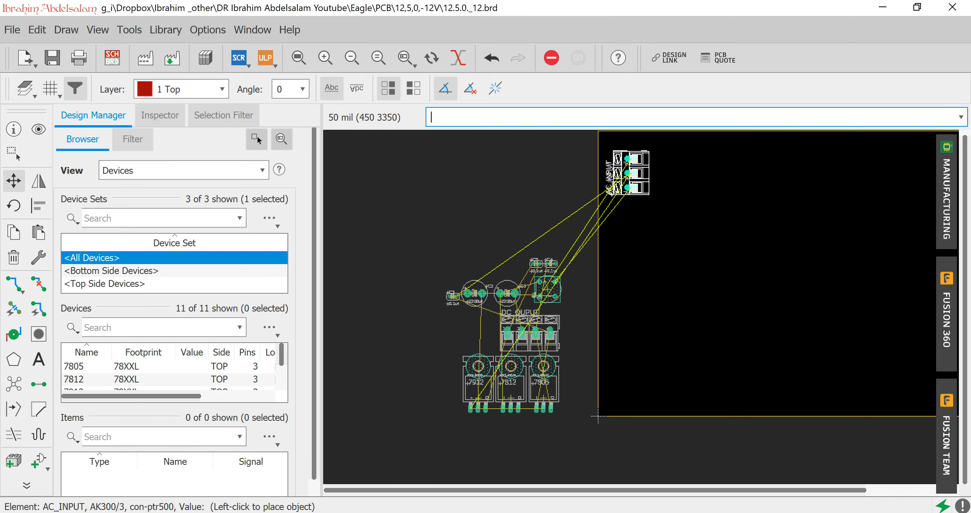
pyautogui.click(626, 165)
# Rotate the DC_OUPUT connector so its terminals face AC_INPUT and place it across the board near the upper edge.
pyautogui.click(533, 333)
pyautogui.rightClick(875, 205)
pyautogui.rightClick(875, 206)
pyautogui.rightClick(875, 205)
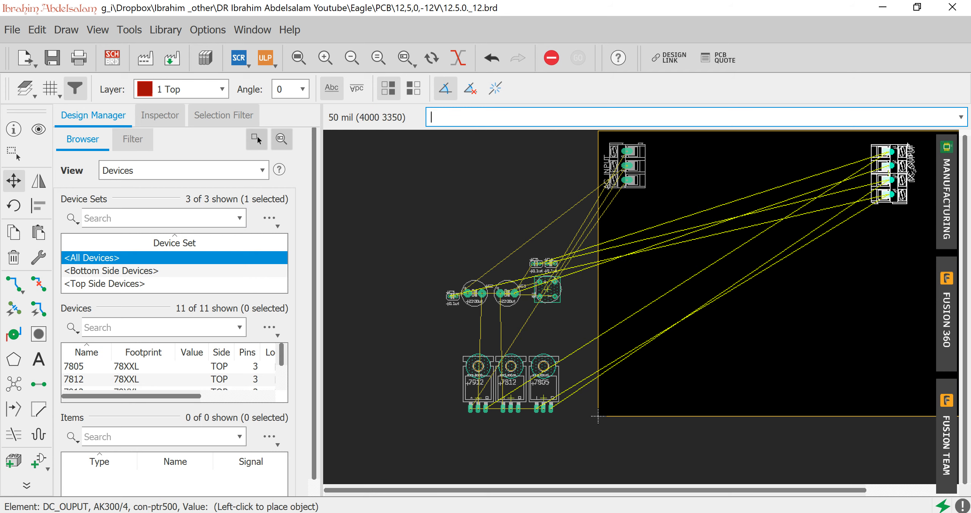
pyautogui.click(873, 201)
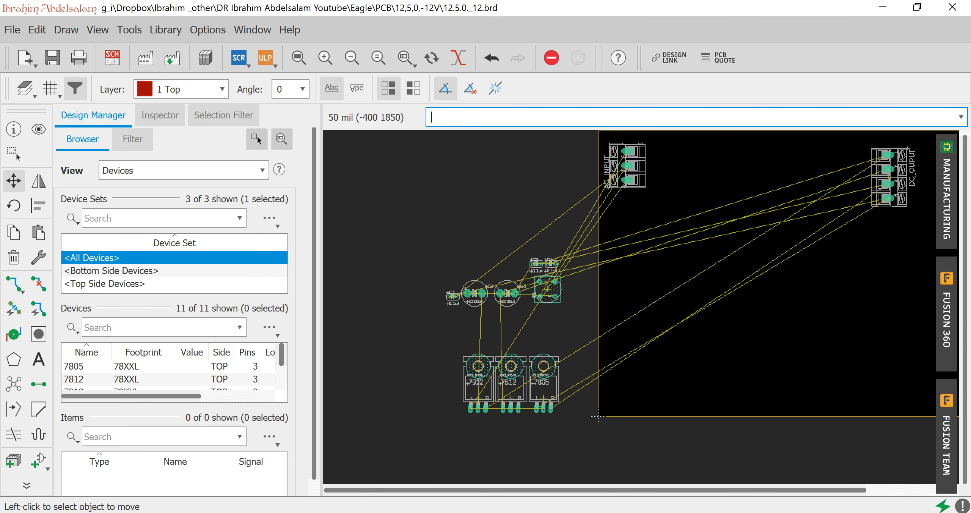
# Rotate bridge rectifier B1 so its plus side faces away from AC_INPUT and place it just right of that connector.
pyautogui.scroll(2, 598, 417)
pyautogui.scroll(2, 558, 300)
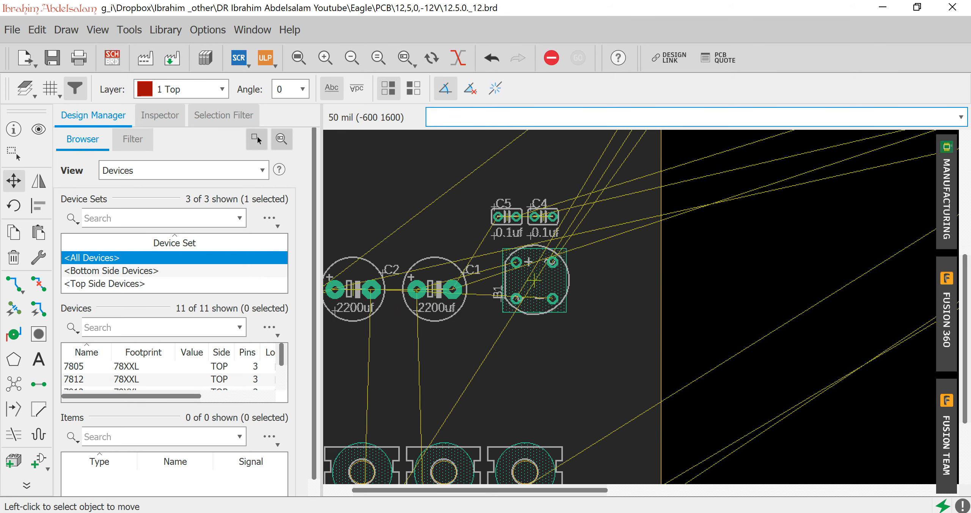
pyautogui.click(534, 280)
pyautogui.scroll(-4, 672, 270)
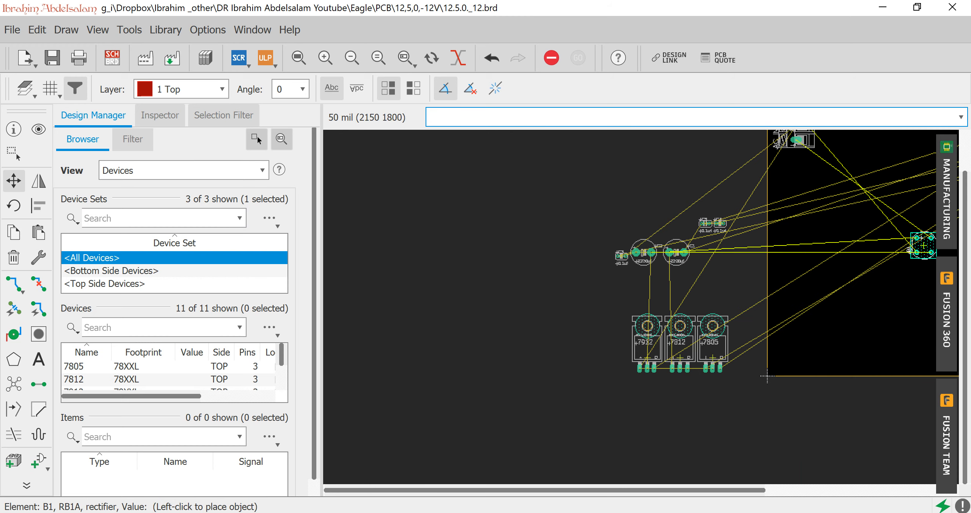
pyautogui.moveTo(712, 490); pyautogui.dragTo(751, 490)
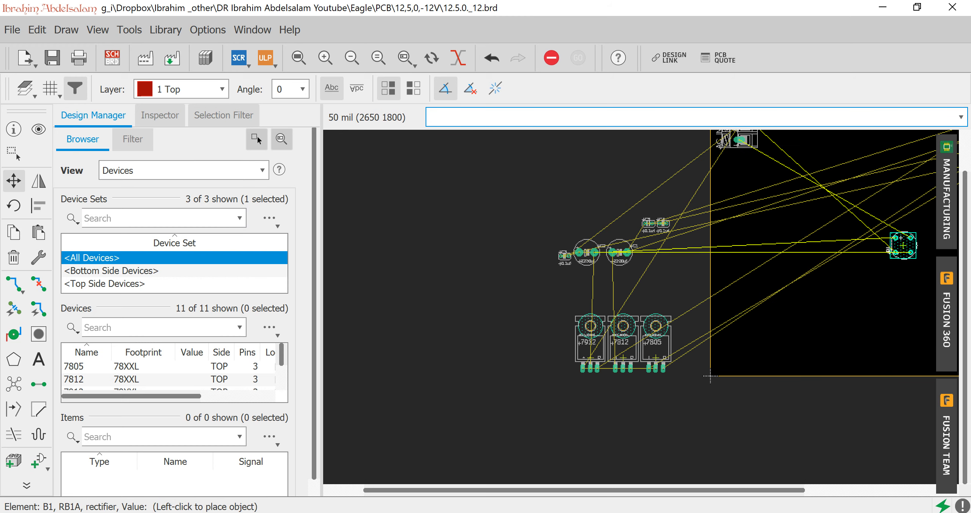
pyautogui.moveTo(965, 243); pyautogui.dragTo(965, 201)
pyautogui.scroll(4, 785, 178)
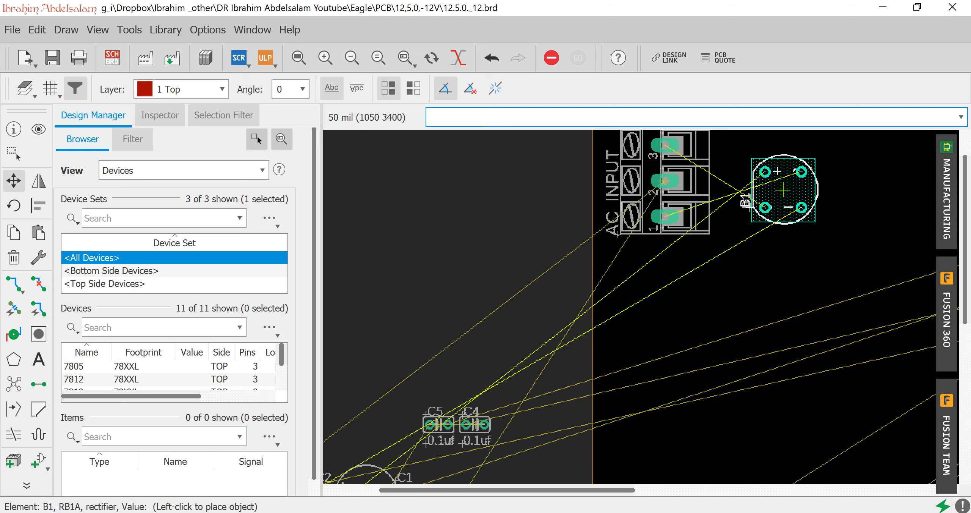
pyautogui.rightClick(817, 173)
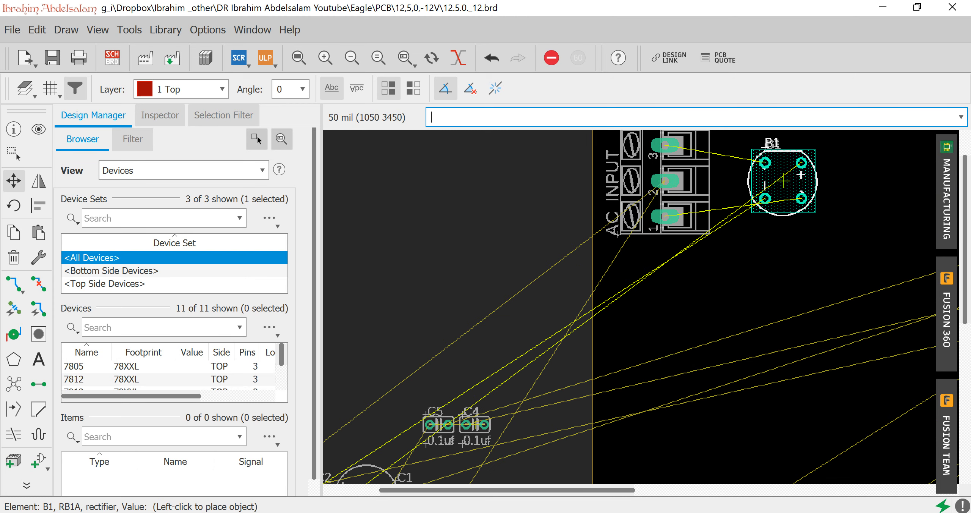
pyautogui.click(783, 181)
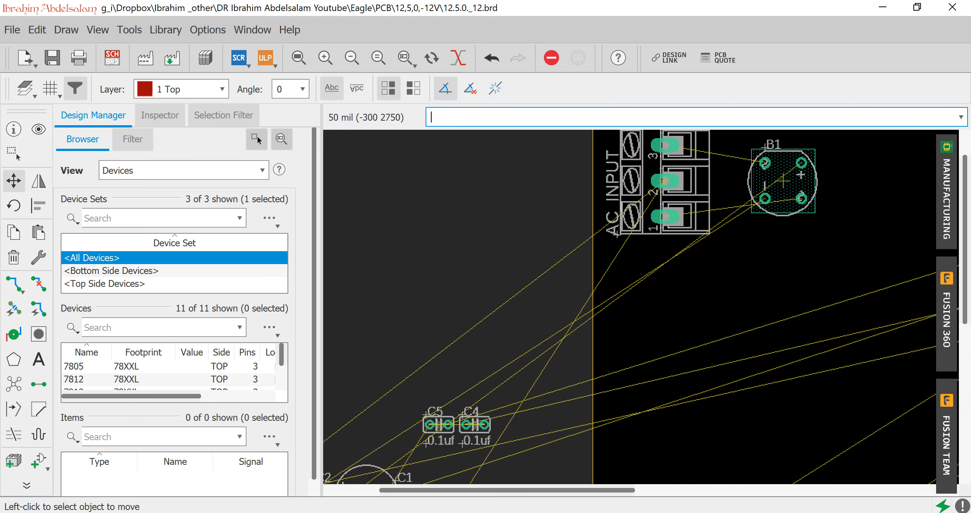
# Turn capacitor C1 vertical with its plus pad up and place it just right of bridge rectifier B1.
pyautogui.scroll(-1, 492, 315)
pyautogui.scroll(-1, 450, 446)
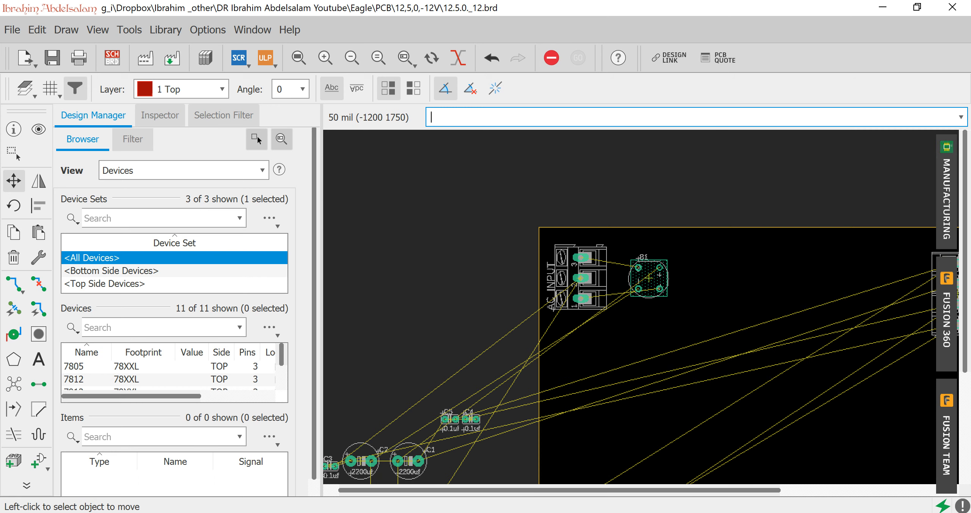
pyautogui.click(408, 461)
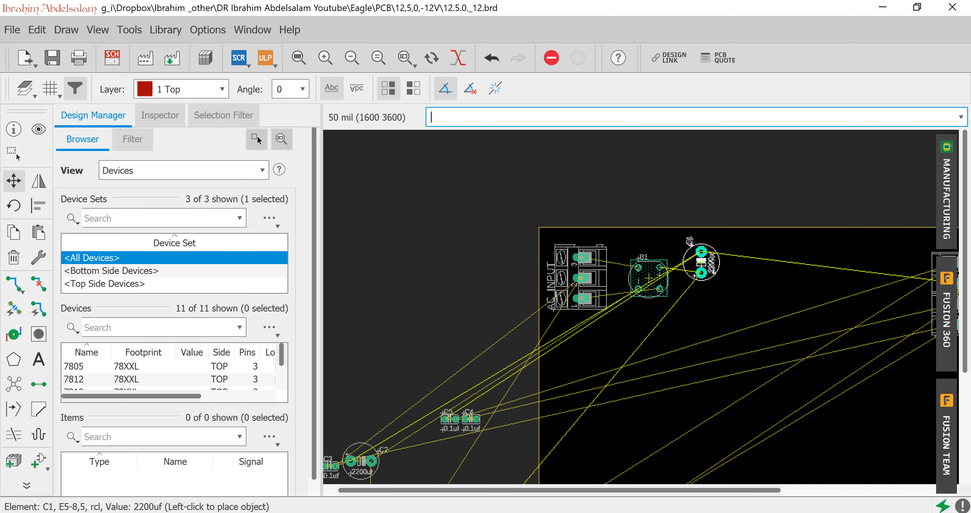
pyautogui.scroll(1, 712, 265)
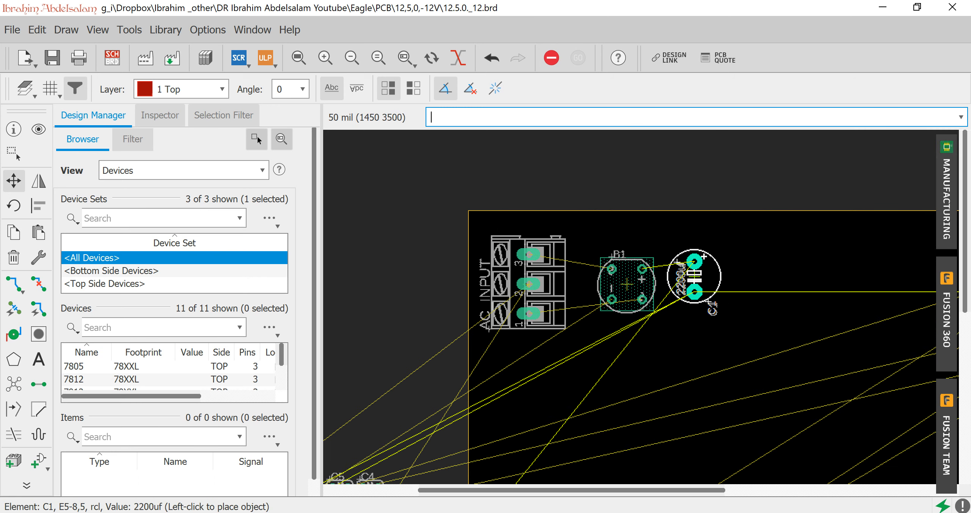
pyautogui.click(702, 277)
# Turn capacitor C2 vertical with its plus pad up and place it directly below C1.
pyautogui.scroll(-2, 553, 371)
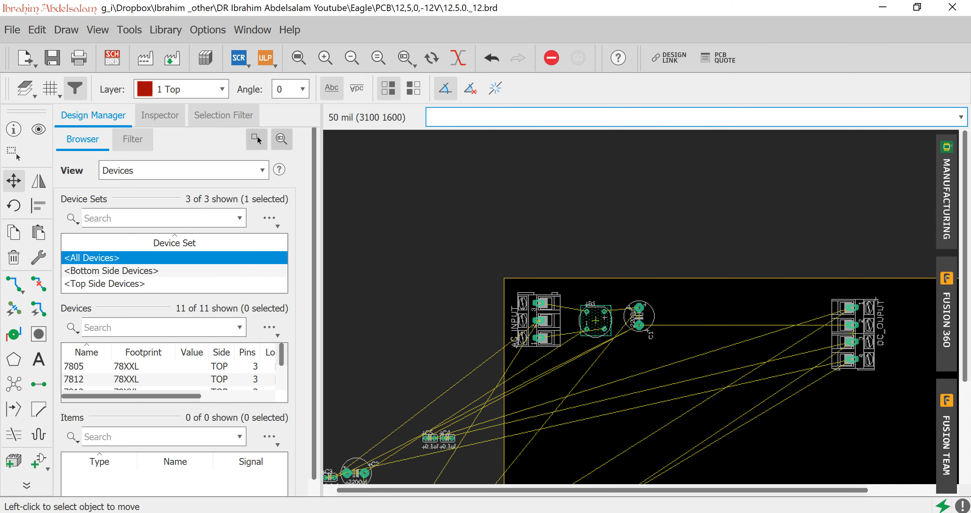
pyautogui.moveTo(772, 490); pyautogui.dragTo(755, 490)
pyautogui.scroll(-1, 492, 317)
pyautogui.click(395, 445)
pyautogui.rightClick(638, 356)
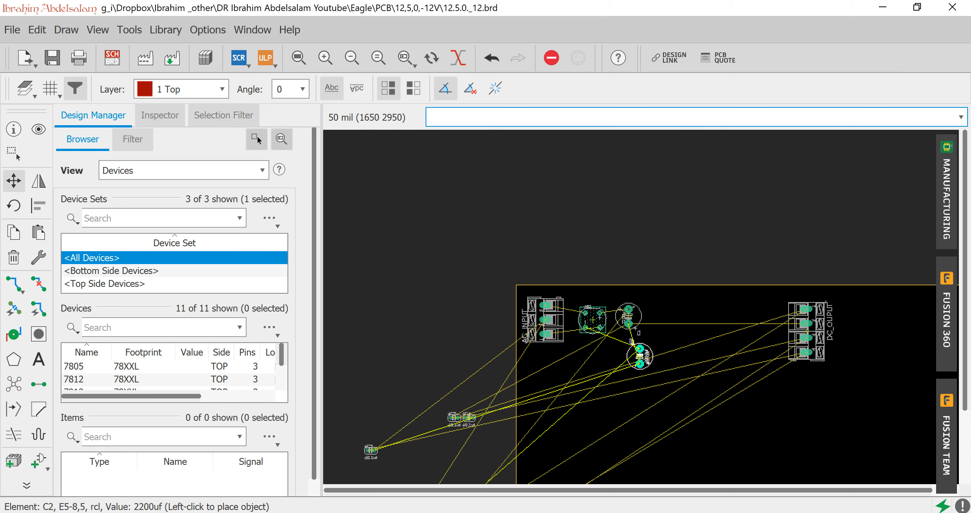
pyautogui.scroll(4, 639, 356)
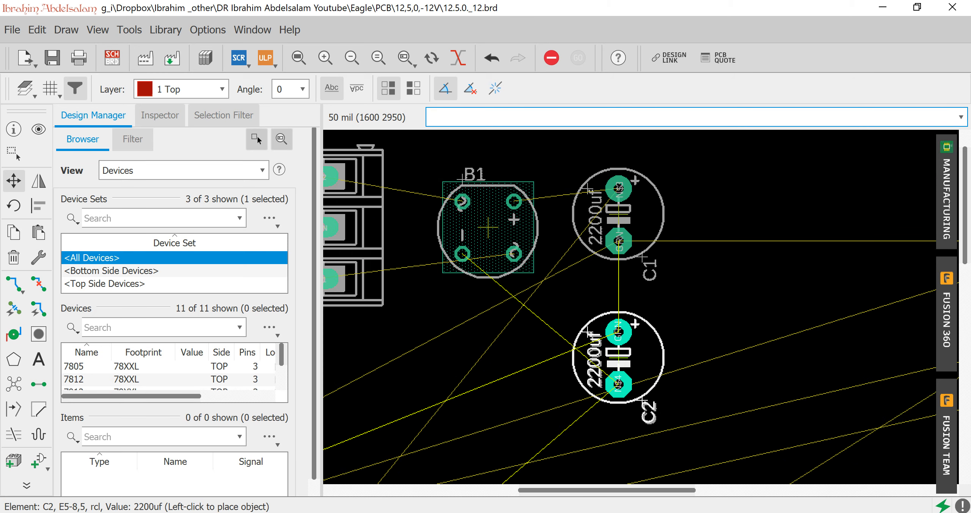
pyautogui.click(618, 357)
# Place the 7812 regulator right of C1 across the board's upper edge and the 7805 regulator beside it.
pyautogui.scroll(-4, 539, 380)
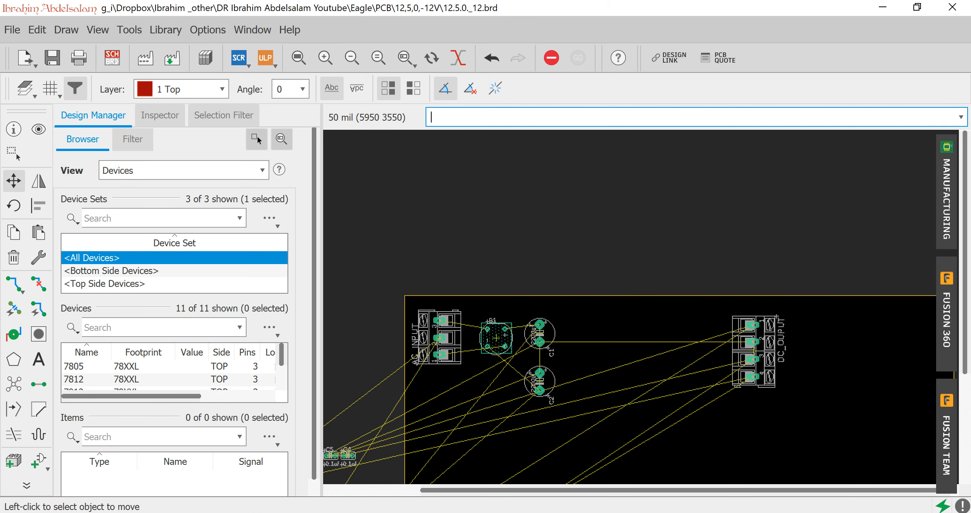
pyautogui.moveTo(965, 220); pyautogui.dragTo(965, 330)
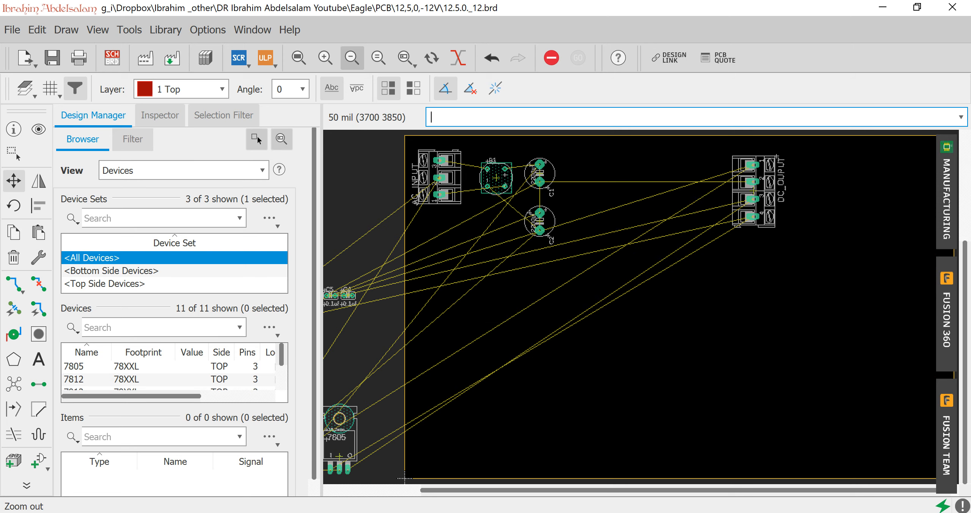
pyautogui.click(299, 57)
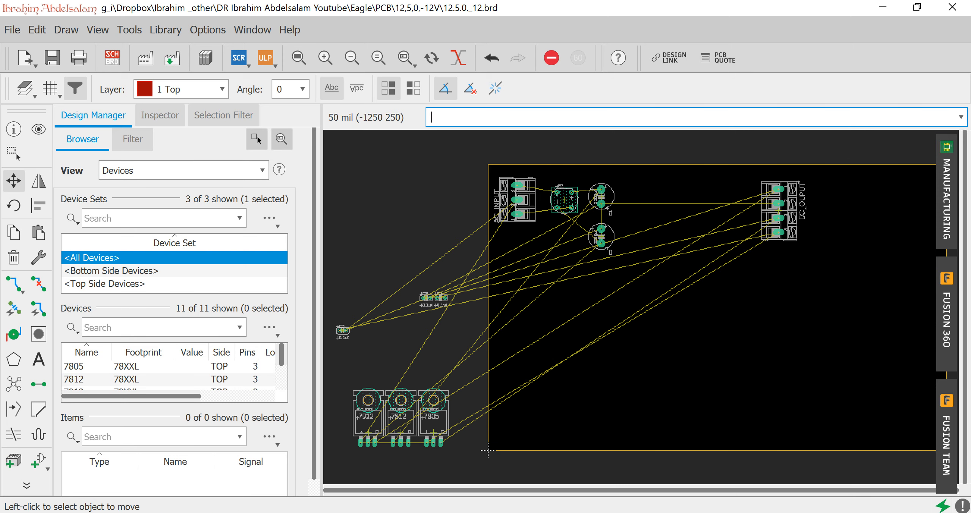
pyautogui.click(401, 432)
pyautogui.click(644, 188)
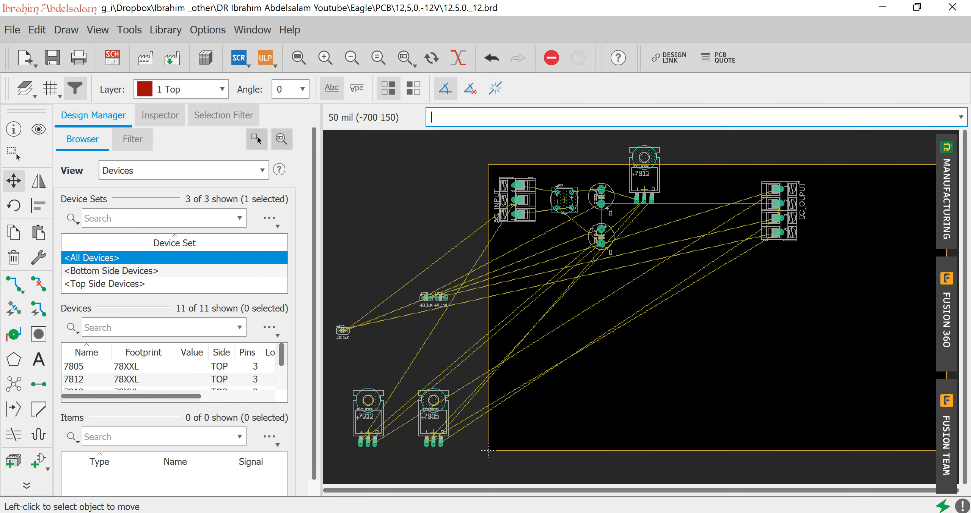
pyautogui.click(432, 415)
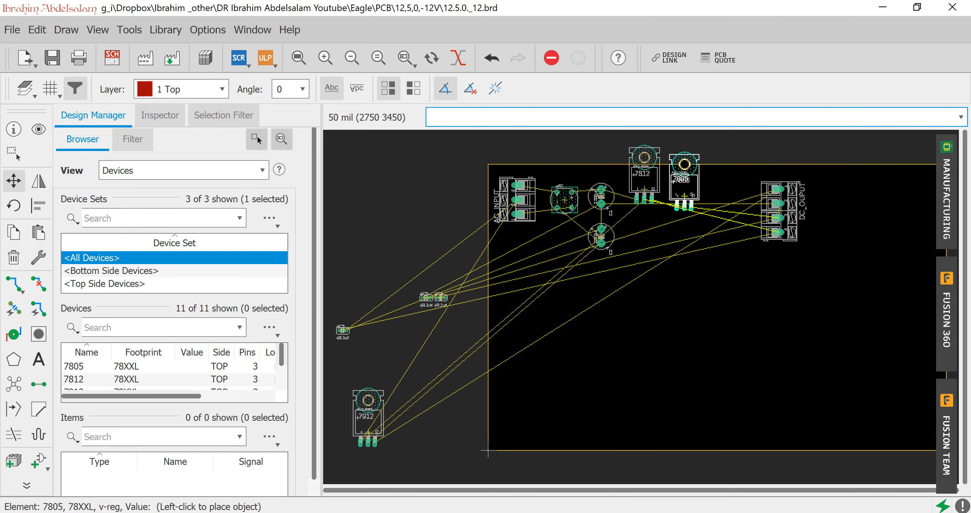
pyautogui.click(684, 196)
# Rotate the 7912 regulator 180 degrees and place it below the 7812 with its pins facing up.
pyautogui.click(366, 430)
pyautogui.rightClick(647, 284)
pyautogui.rightClick(650, 283)
pyautogui.click(655, 266)
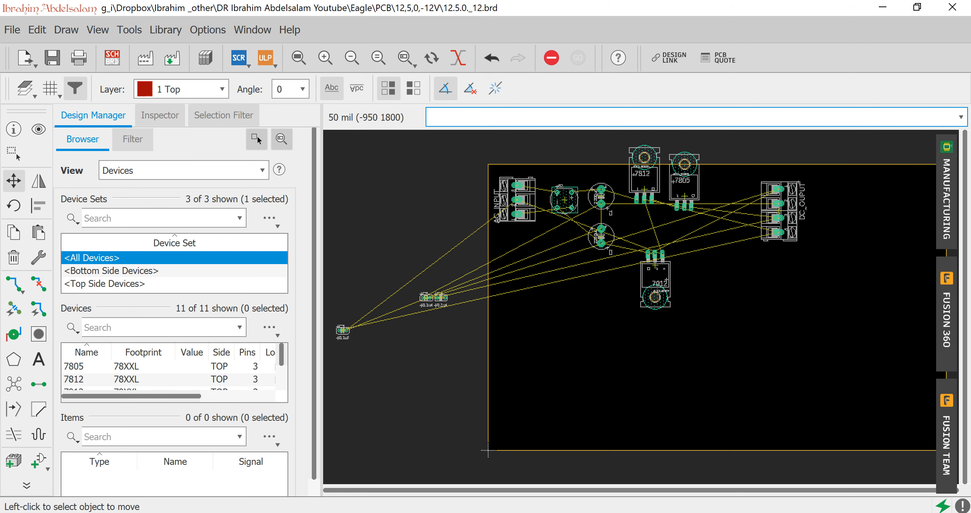
# Move capacitor C3 onto the board between the 7812 and 7805 pins and the 7912 regulator.
pyautogui.scroll(2, 420, 319)
pyautogui.scroll(-3, 420, 320)
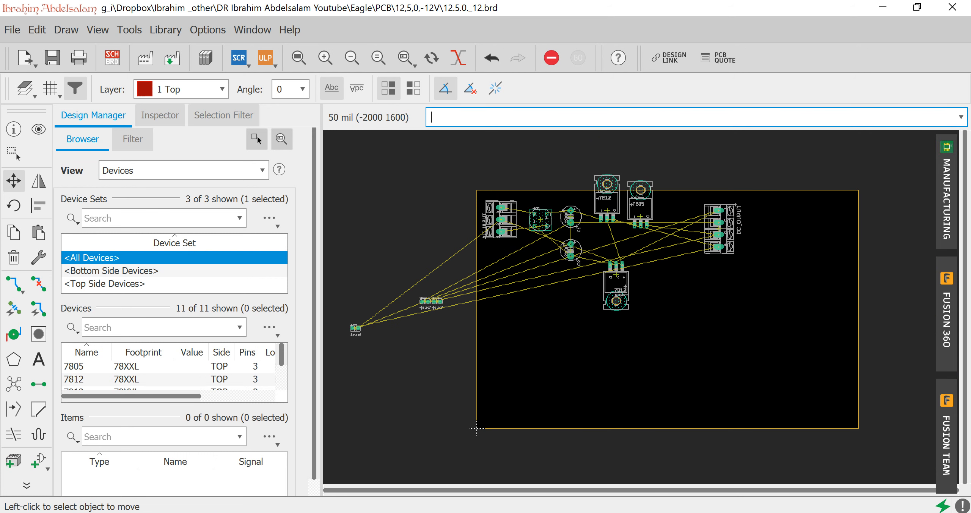
pyautogui.click(355, 329)
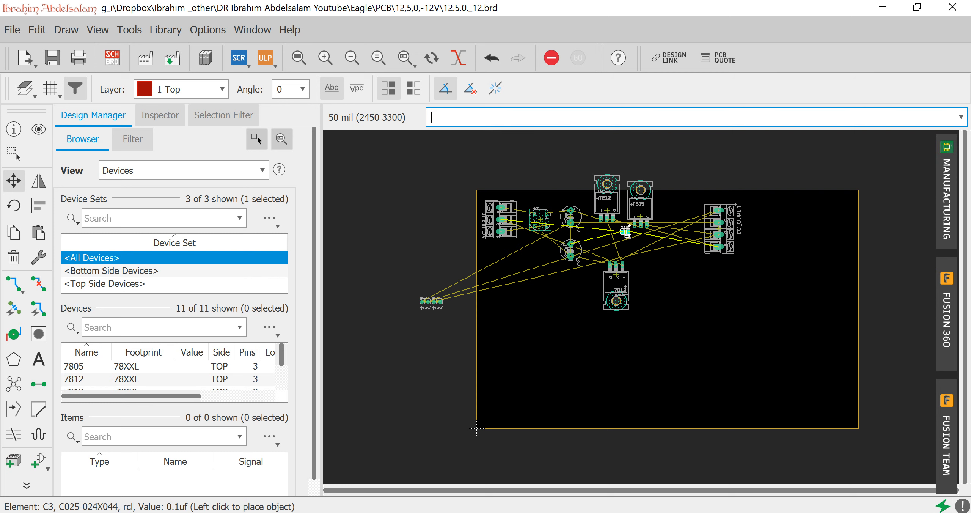
pyautogui.click(620, 230)
# Turn capacitor C4 vertical and place it inside the board just right of C3, below the 7805 regulator.
pyautogui.scroll(3, 418, 310)
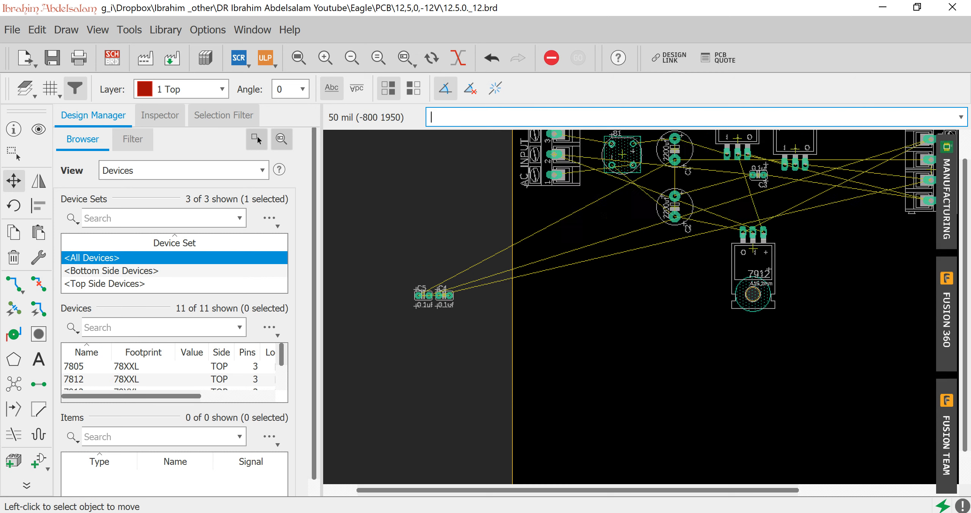
pyautogui.click(452, 289)
pyautogui.scroll(-2, 747, 325)
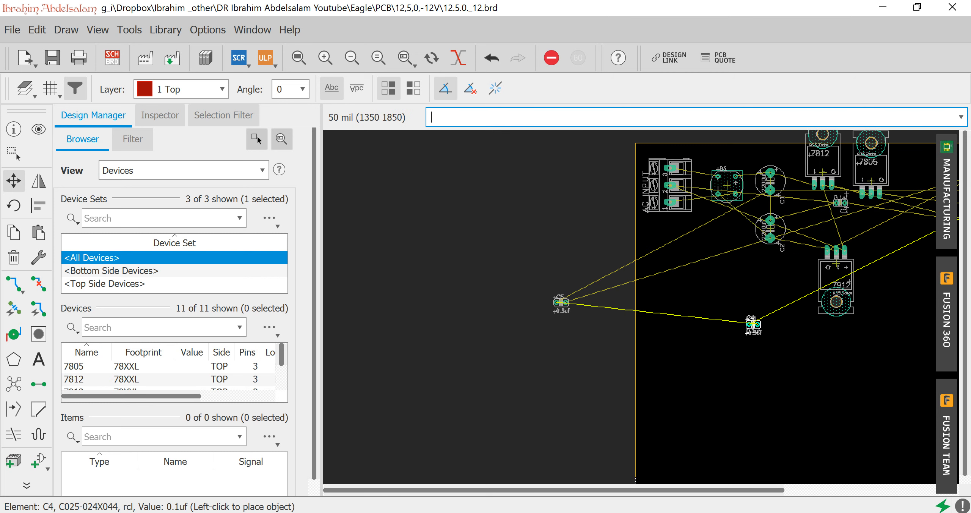
pyautogui.scroll(3, 896, 207)
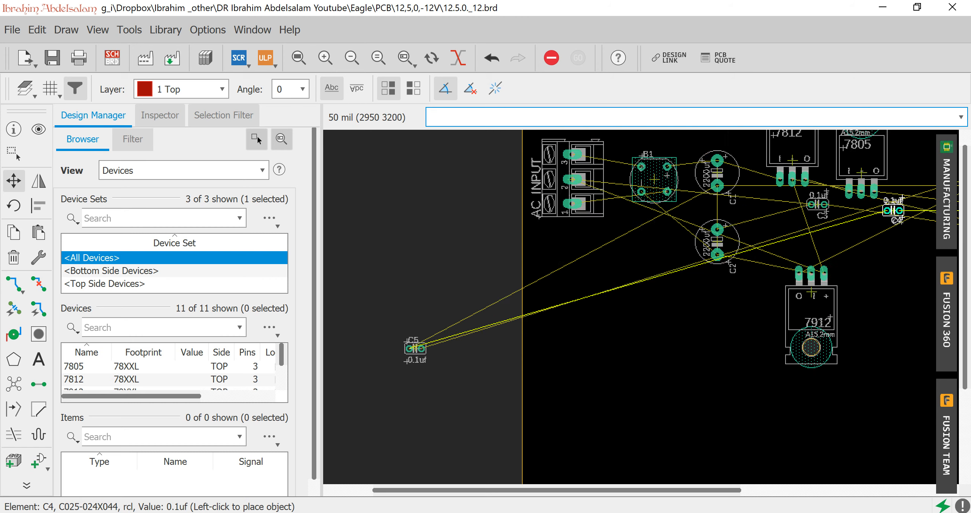
pyautogui.rightClick(901, 199)
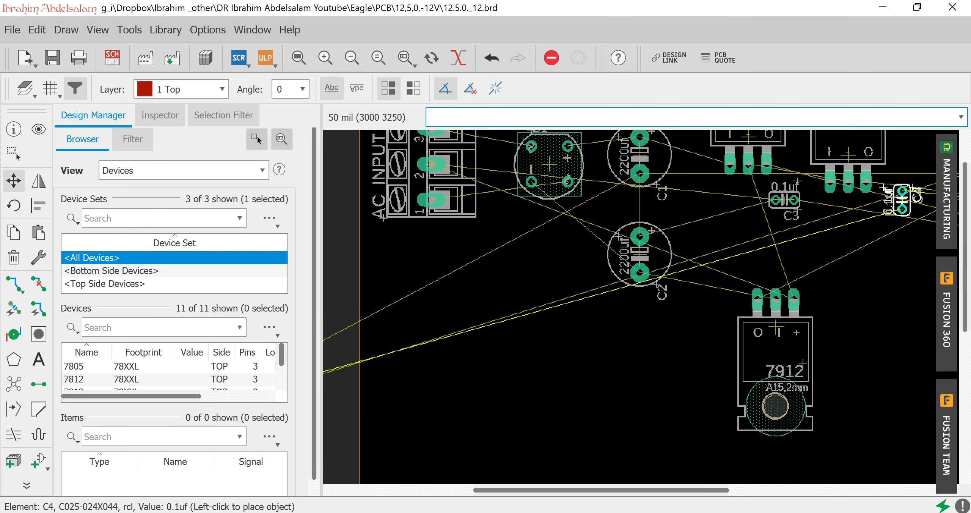
pyautogui.click(902, 200)
# Turn capacitor C5 vertical and place it on the board to the upper right of the 7912 regulator, below C4.
pyautogui.scroll(-2, 540, 367)
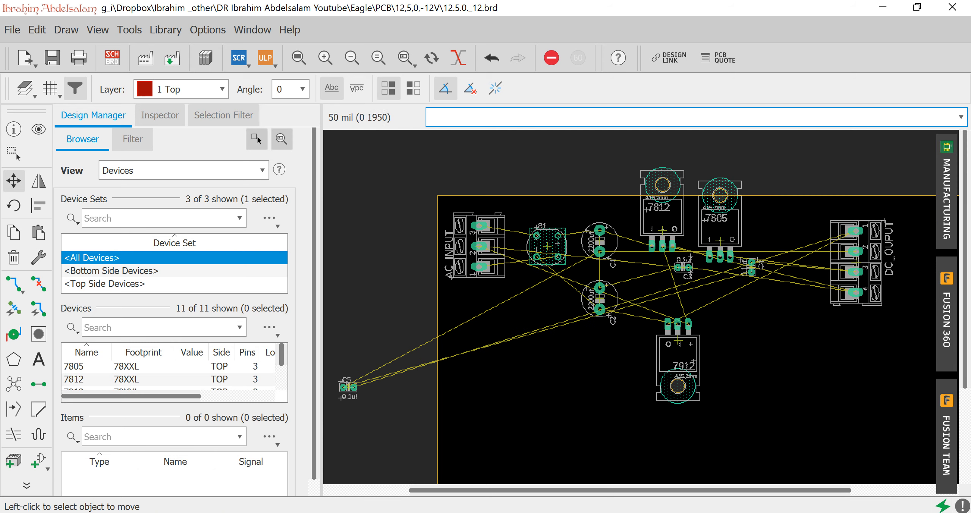
pyautogui.click(699, 366)
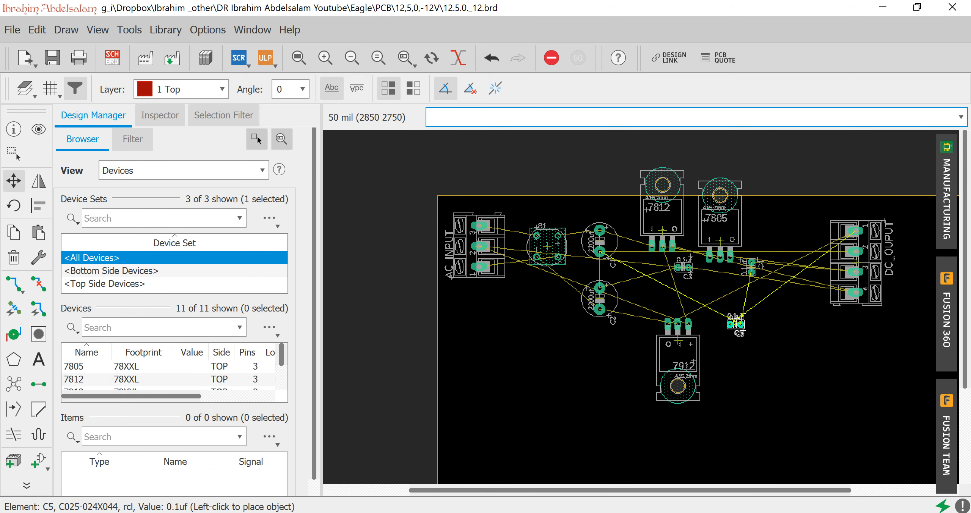
pyautogui.rightClick(730, 319)
pyautogui.click(730, 318)
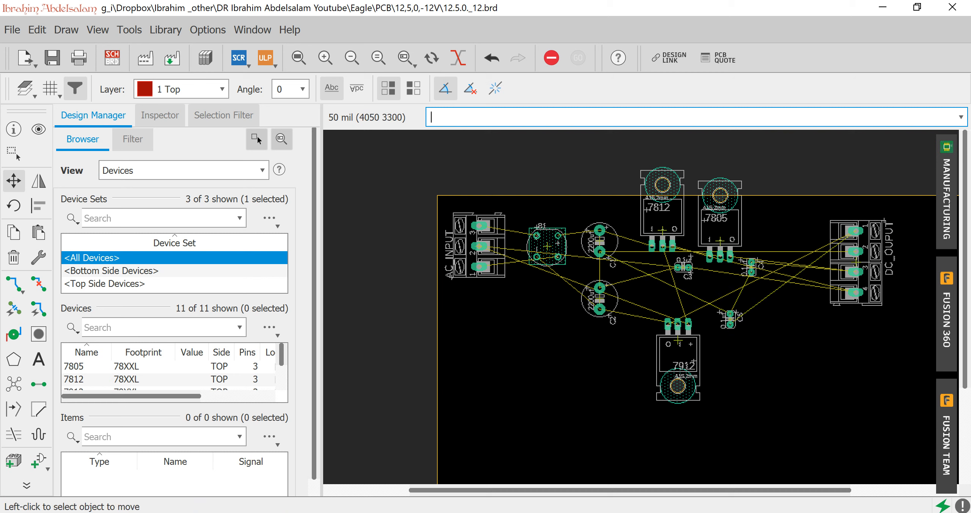
# Rotate the DC output connector 180 degrees and place it back on the right side of the board.
pyautogui.click(856, 261)
pyautogui.rightClick(857, 261)
pyautogui.rightClick(857, 261)
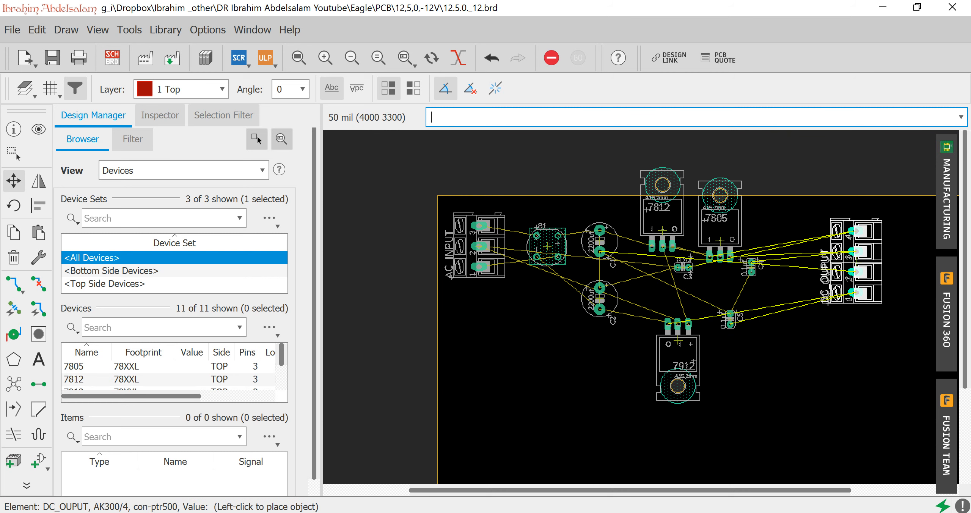
pyautogui.click(861, 272)
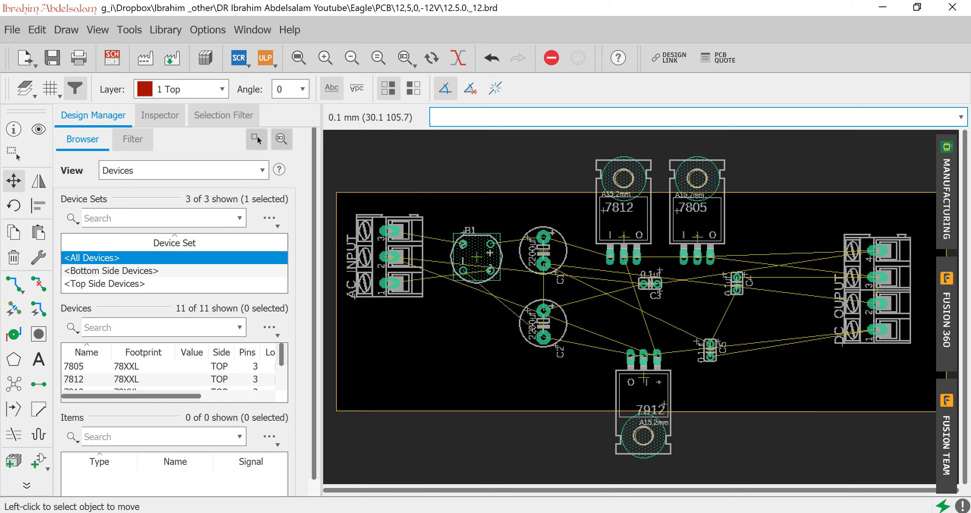
# Route a 0.8128 mm wide trace on the 16 Bottom layer from AC input pad 3 to the upper-left pad of bridge B1.
pyautogui.click(14, 284)
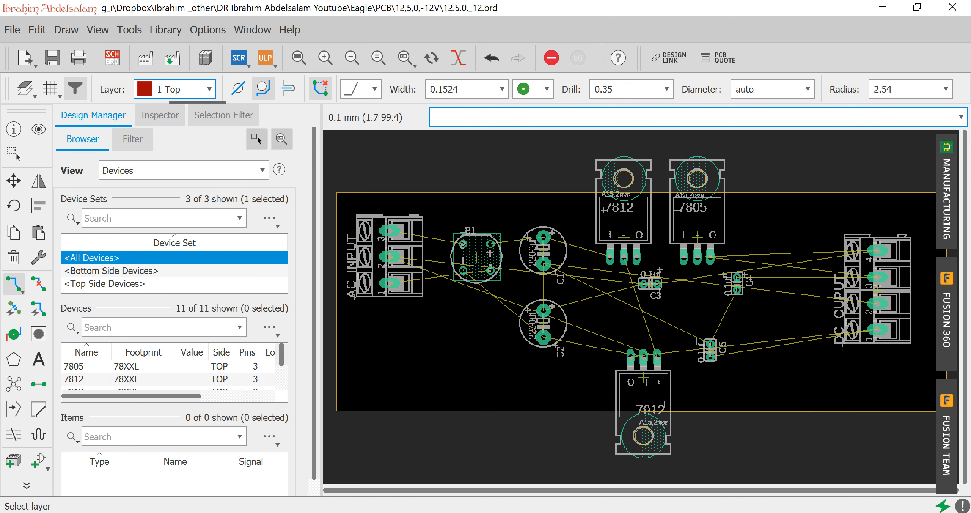
pyautogui.click(174, 89)
pyautogui.click(177, 124)
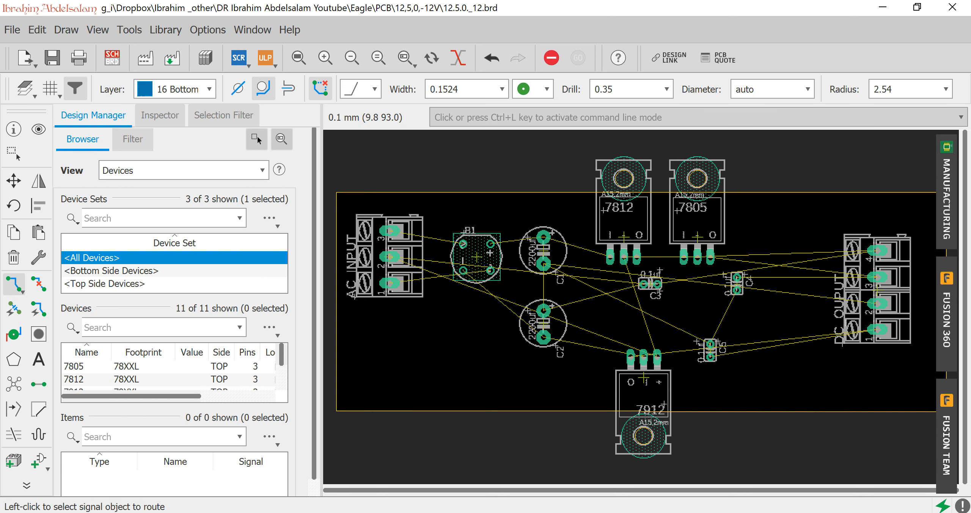
pyautogui.click(387, 231)
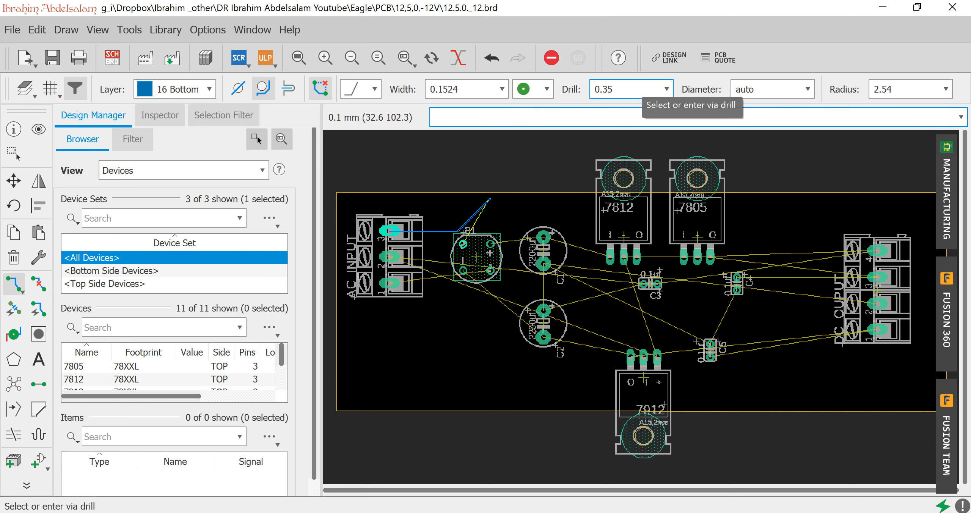
pyautogui.click(502, 89)
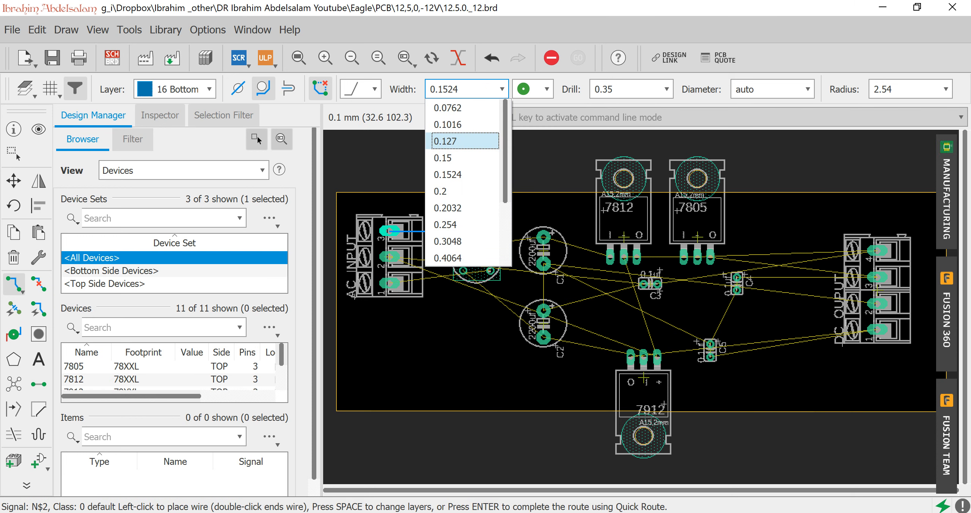
pyautogui.scroll(-2, 465, 182)
pyautogui.click(448, 224)
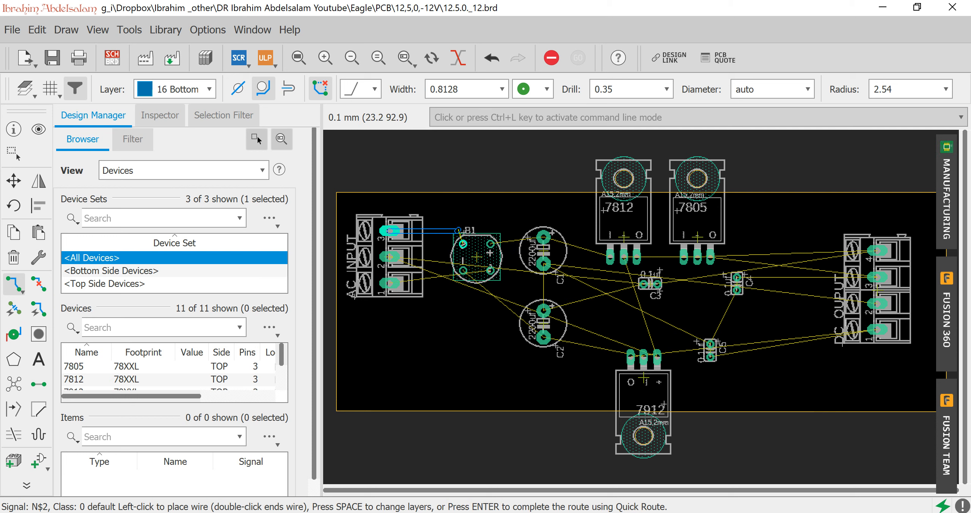
pyautogui.click(463, 243)
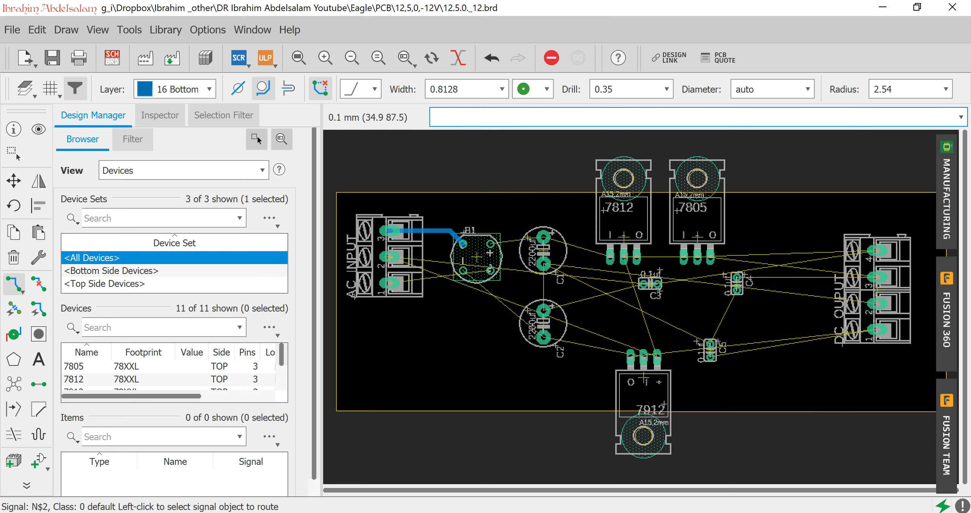
# Route the bottom-layer trace from B1's plus pad through C1's plus pad to the input pin of the 7812.
pyautogui.click(491, 244)
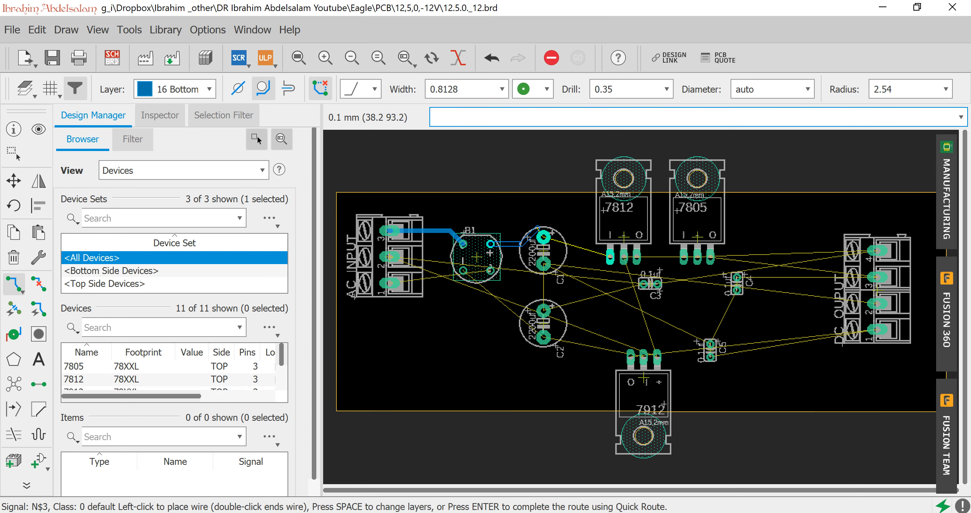
pyautogui.click(543, 238)
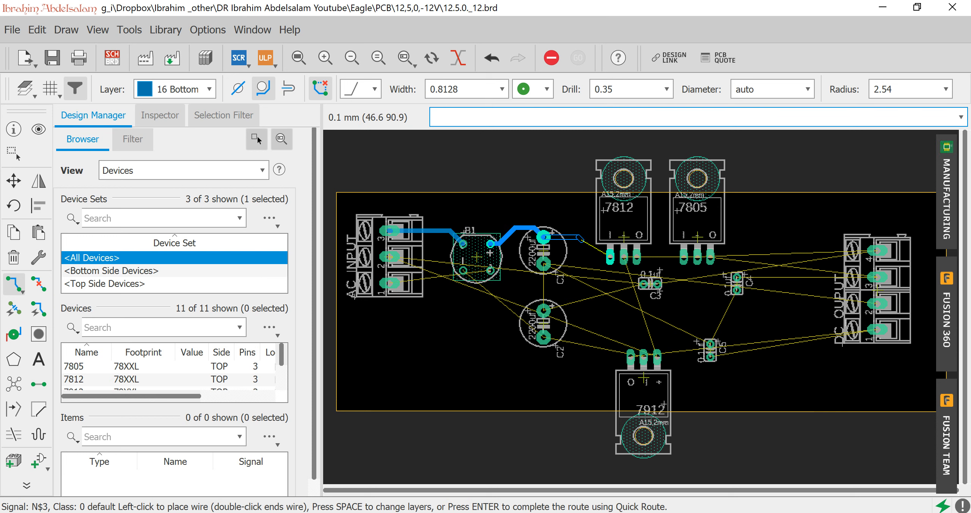
pyautogui.click(610, 258)
pyautogui.click(610, 258)
pyautogui.press('Escape')
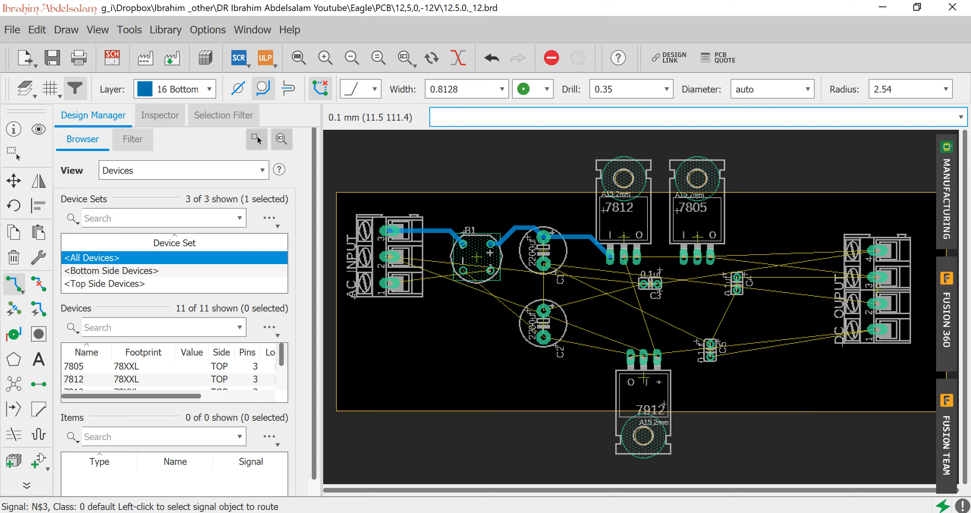
# Set up the autorouter for single-sided routing, with the Top layer at N/A and the Bottom layer at Auto.
pyautogui.click(129, 30)
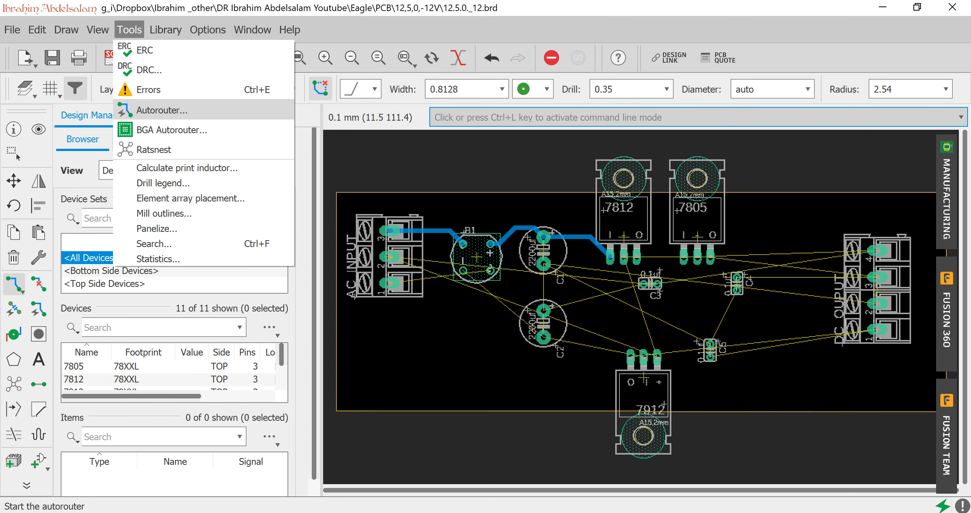
pyautogui.click(162, 110)
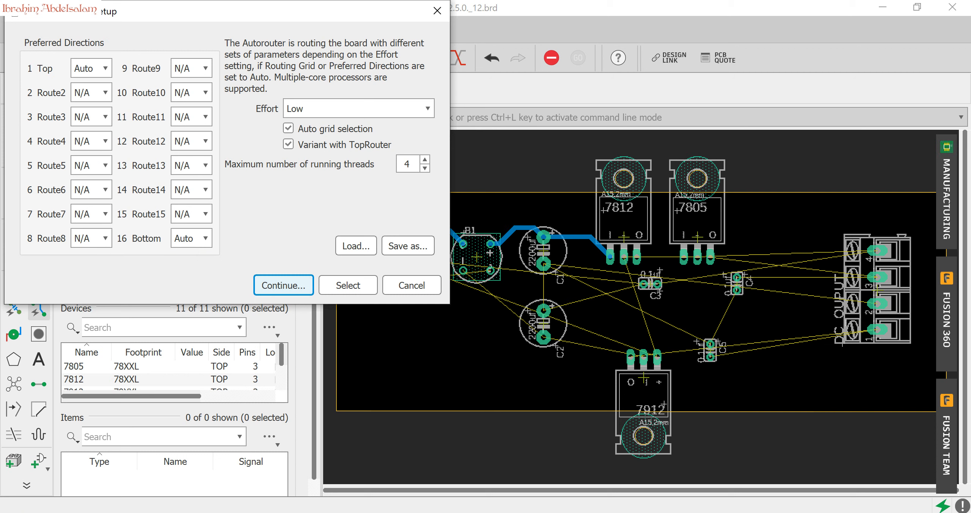
pyautogui.click(91, 68)
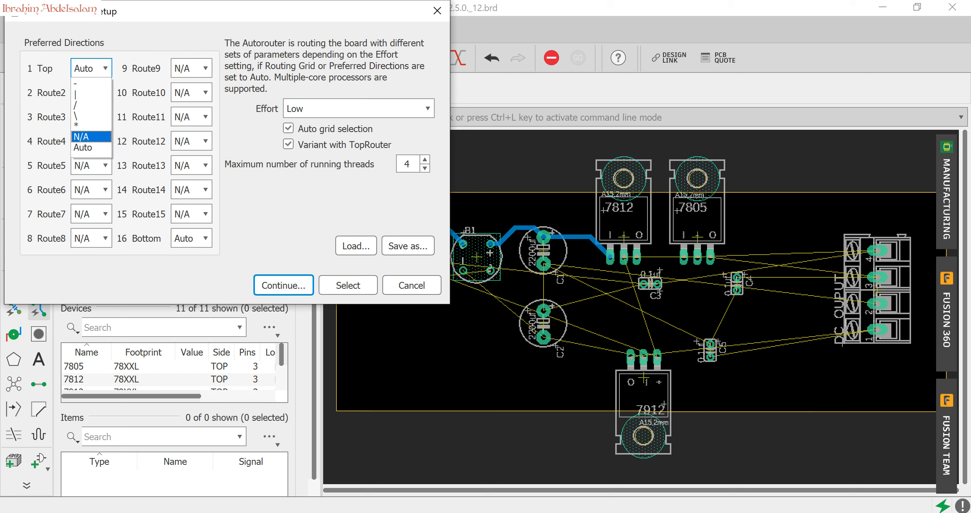
pyautogui.click(91, 137)
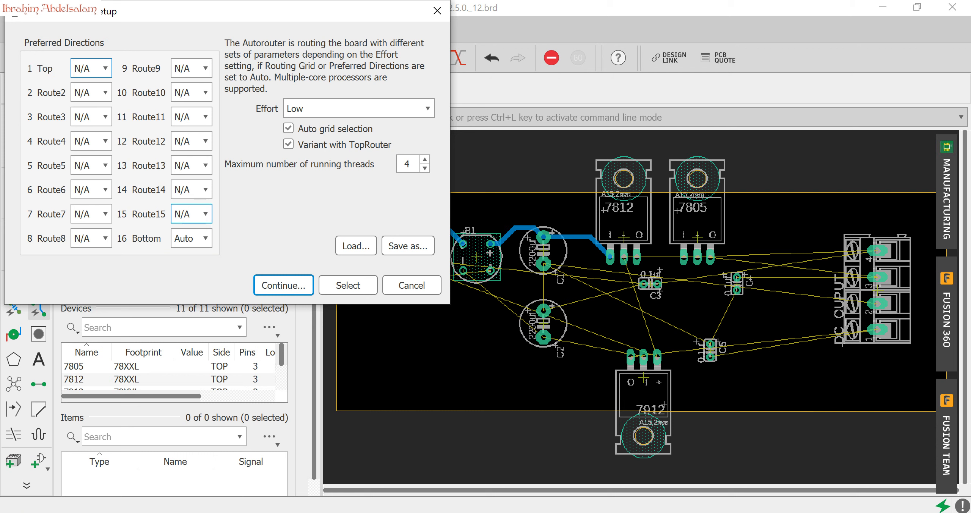
pyautogui.click(192, 238)
pyautogui.click(192, 318)
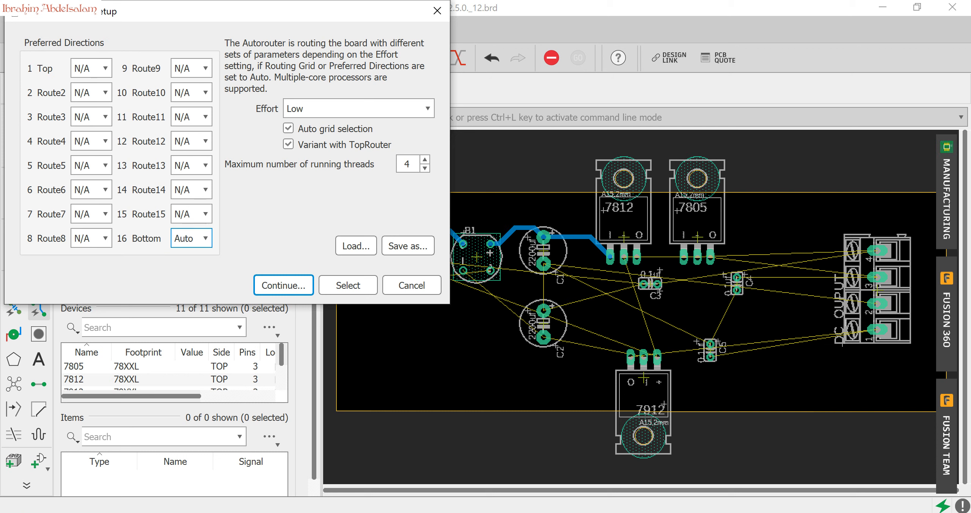
# Run the autorouter and accept the first routing variant (TopRouter) for the remaining connections.
pyautogui.click(284, 285)
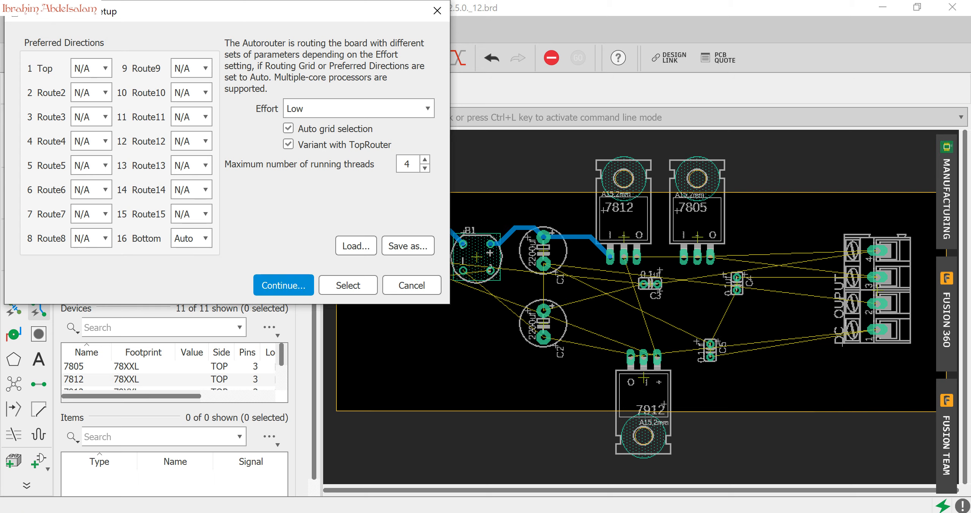
pyautogui.press('Return')
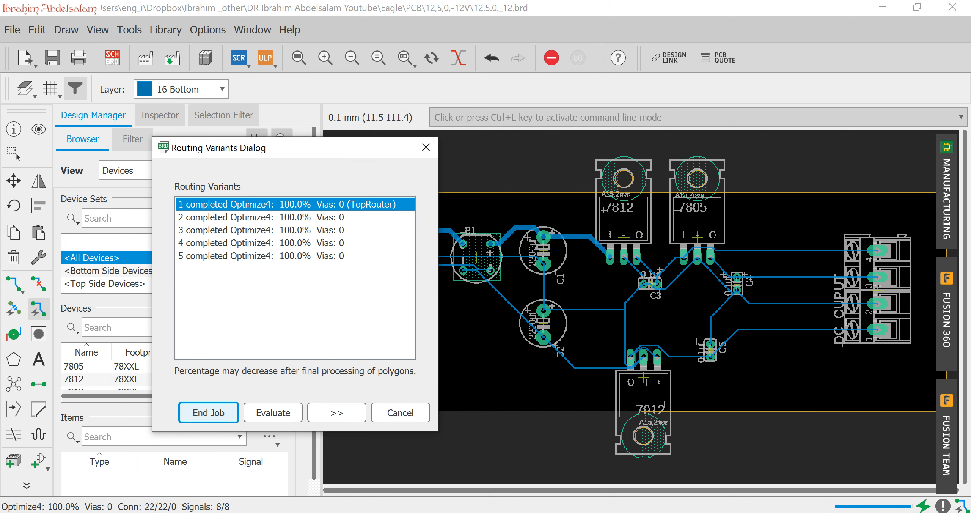
pyautogui.press('Return')
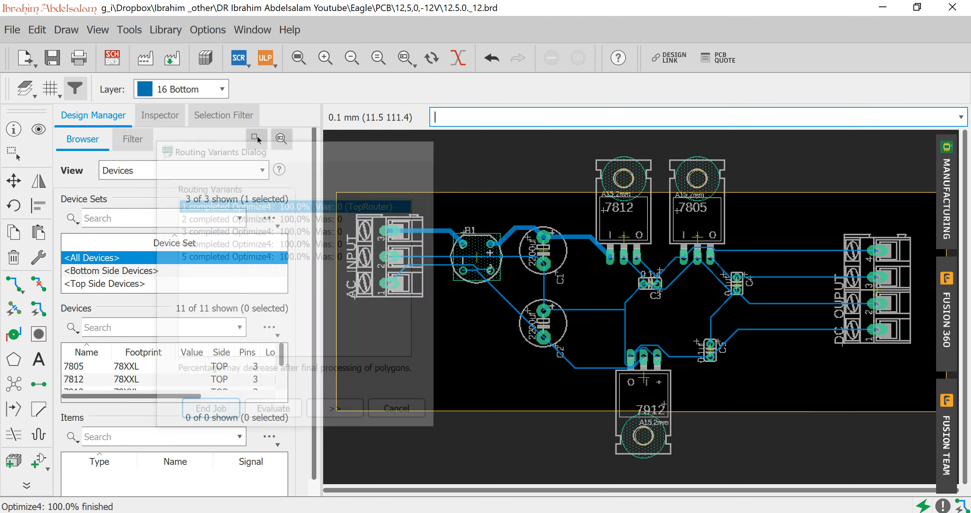
# Examine the autorouted traces around bridge B1, the capacitors and the regulator pins for width and spacing.
pyautogui.scroll(3, 389, 248)
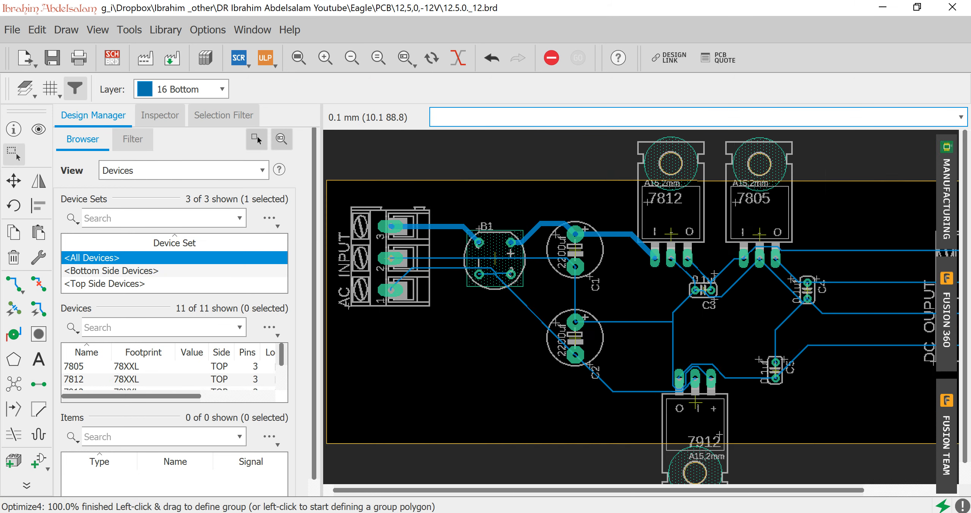
pyautogui.scroll(-2, 664, 320)
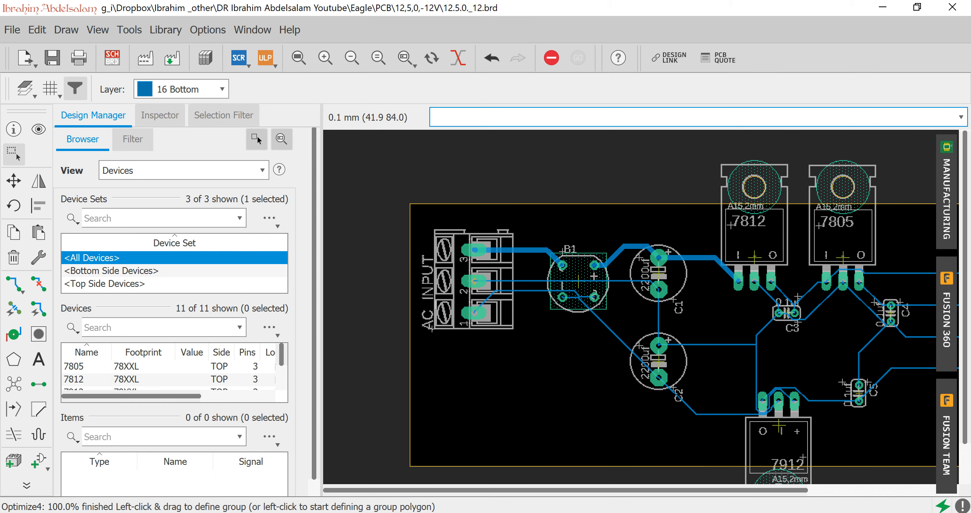
pyautogui.scroll(4, 635, 273)
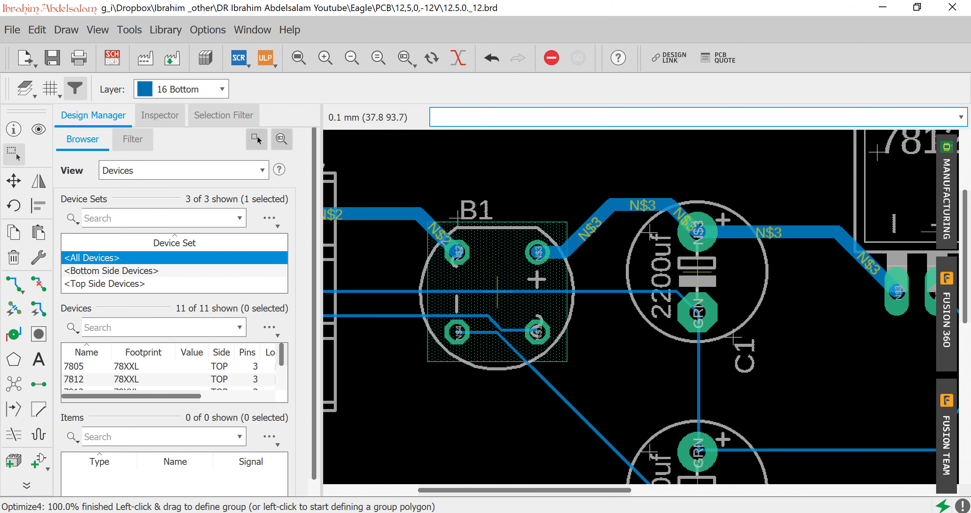
pyautogui.scroll(-3, 747, 304)
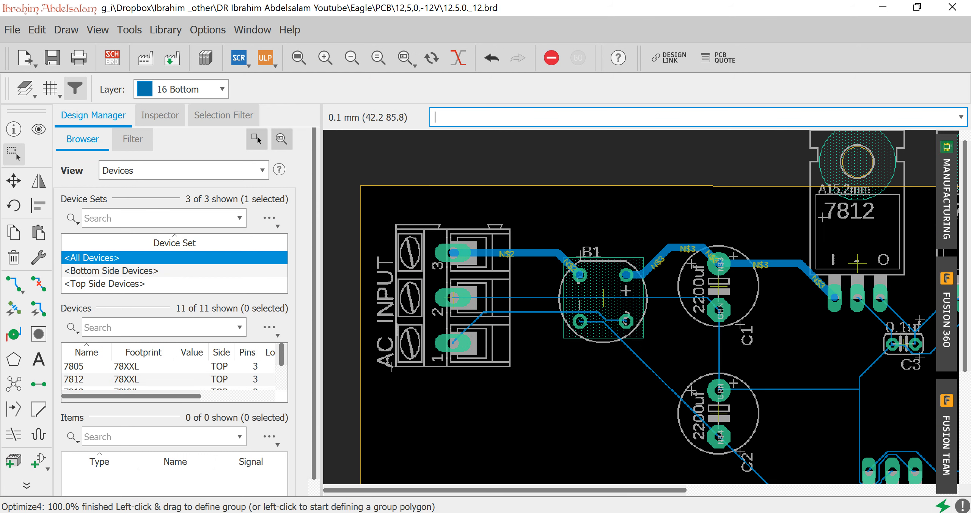
pyautogui.moveTo(604, 490); pyautogui.dragTo(745, 490)
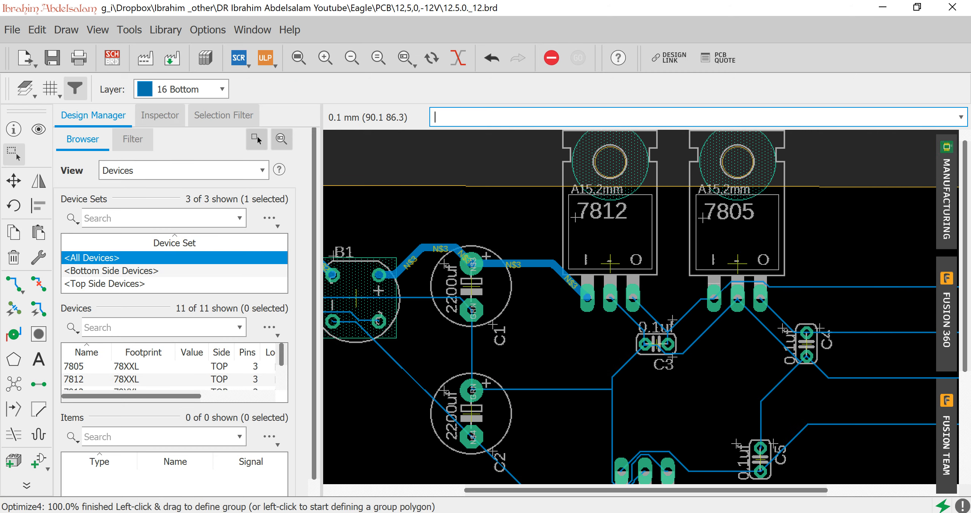
pyautogui.moveTo(966, 280); pyautogui.dragTo(966, 272)
pyautogui.scroll(3, 642, 394)
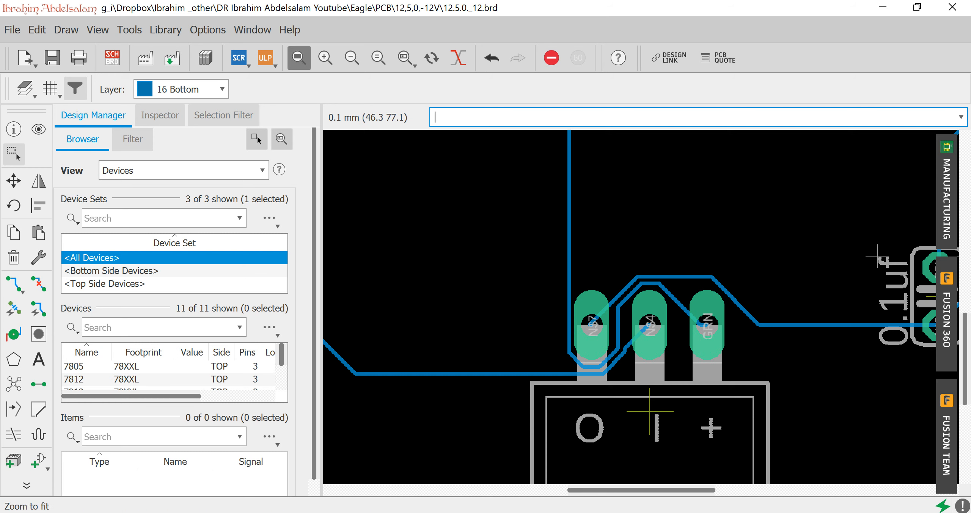
pyautogui.click(298, 58)
# Open the design rule check and set the minimum wire-to-wire clearance between different signals to 0.8 mm.
pyautogui.click(129, 30)
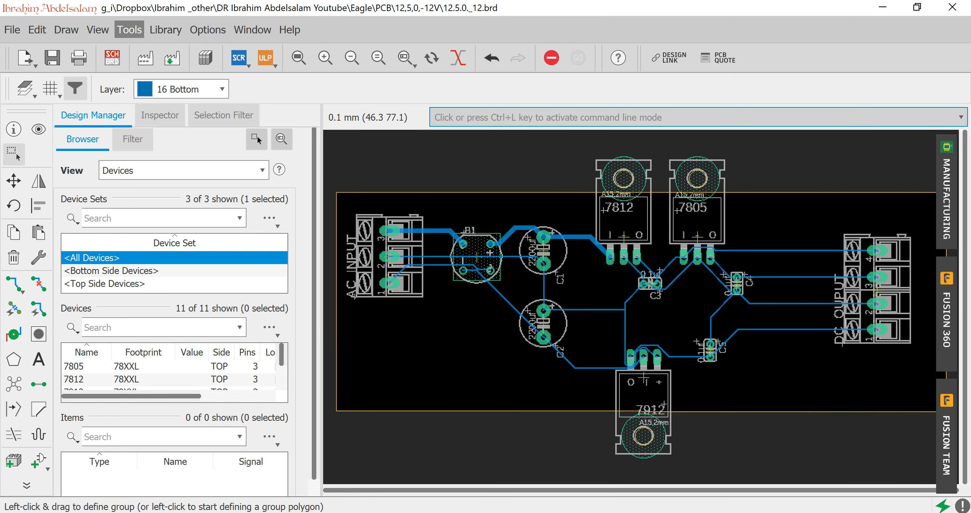
pyautogui.click(149, 70)
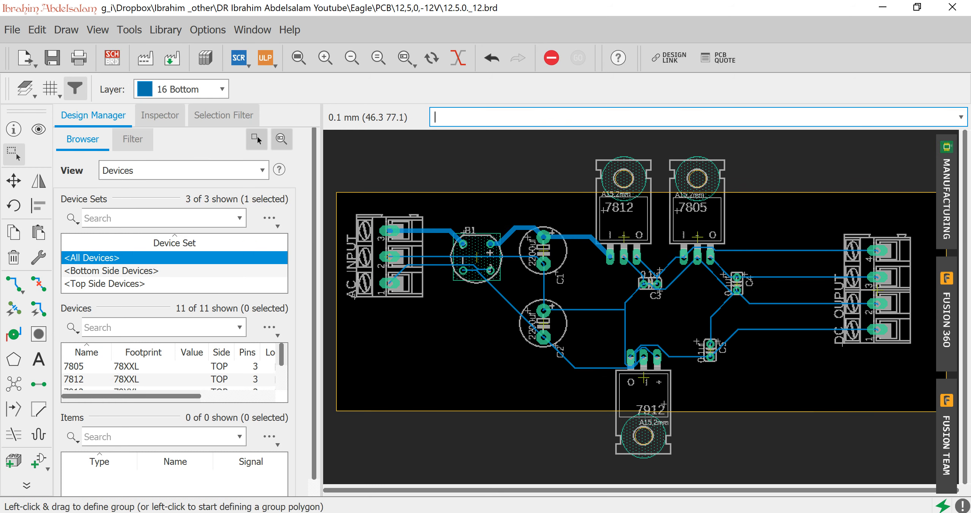
pyautogui.click(111, 41)
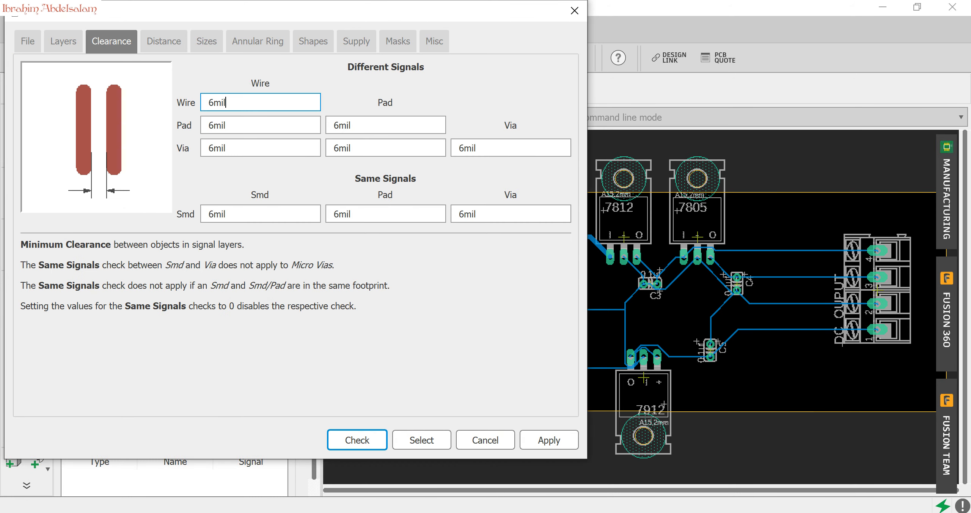
pyautogui.doubleClick(217, 102)
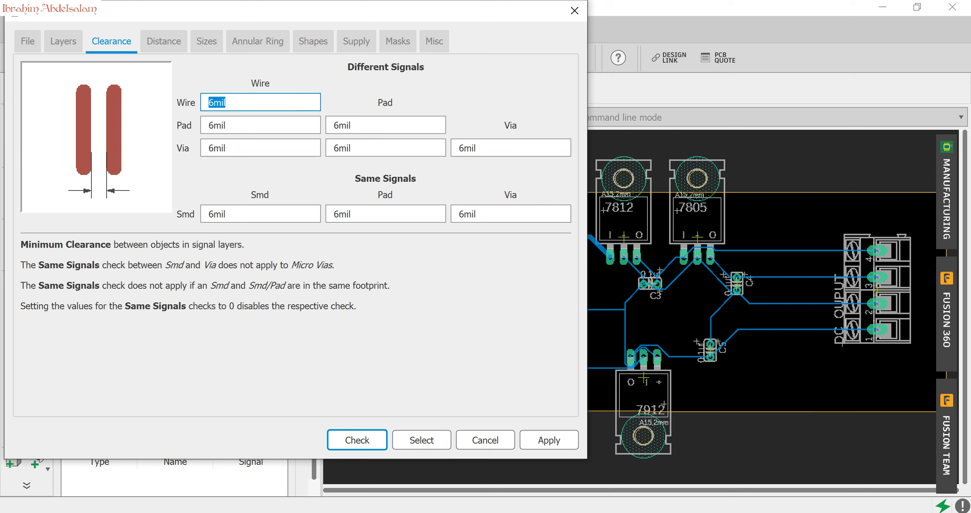
pyautogui.write('0.8mm')
# Set the remaining different-signal clearances among wires, pads and vias to the same 0.8 mm.
pyautogui.tripleClick(230, 102)
pyautogui.hotkey('ctrl', 'c')
pyautogui.doubleClick(222, 125)
pyautogui.hotkey('ctrl', 'v')
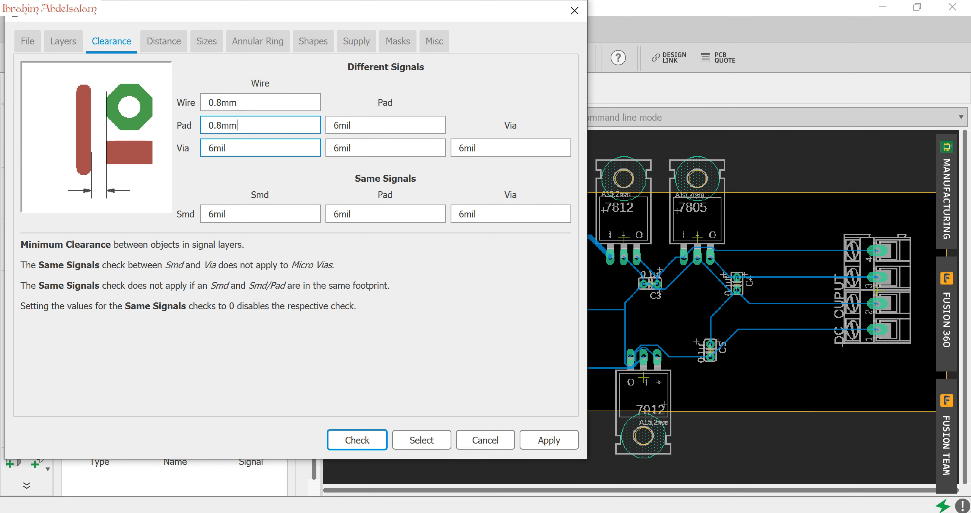
pyautogui.press('Tab')
pyautogui.hotkey('ctrl', 'v')
pyautogui.press('Tab')
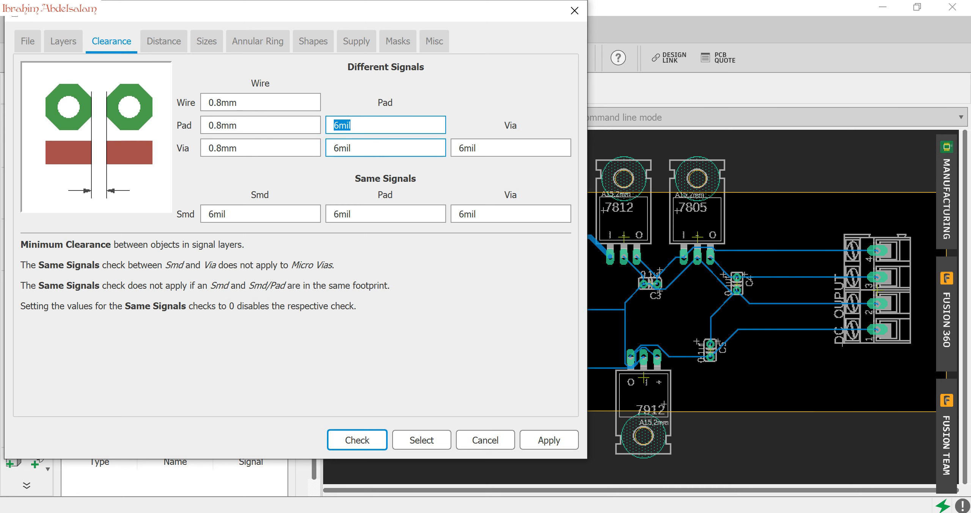
pyautogui.hotkey('ctrl', 'v')
pyautogui.press('Tab')
pyautogui.hotkey('ctrl', 'v')
pyautogui.press('Tab')
pyautogui.hotkey('ctrl', 'v')
# Set the minimum width and minimum drill sizes to 0.8 mm, apply the design rules and close them.
pyautogui.click(206, 42)
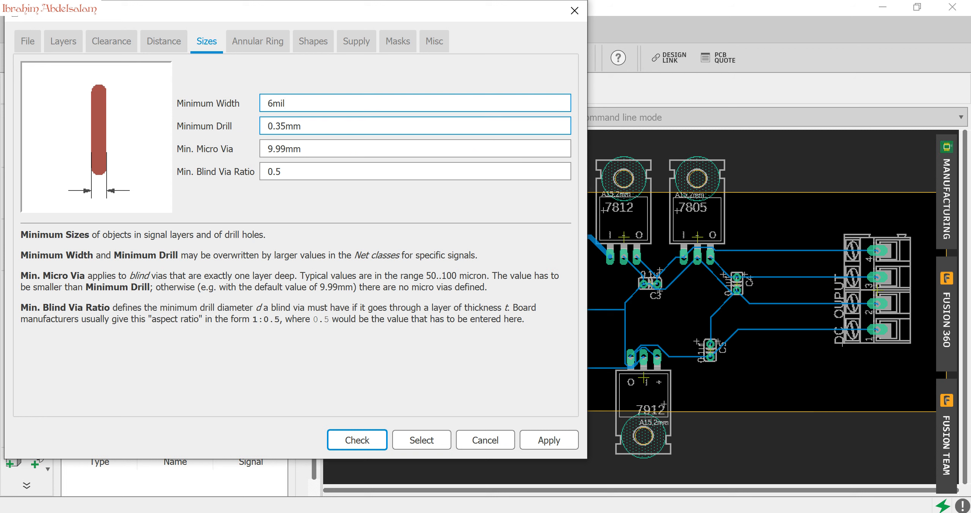
pyautogui.doubleClick(277, 103)
pyautogui.hotkey('ctrl', 'v')
pyautogui.press('Tab')
pyautogui.moveTo(286, 127); pyautogui.dragTo(276, 126)
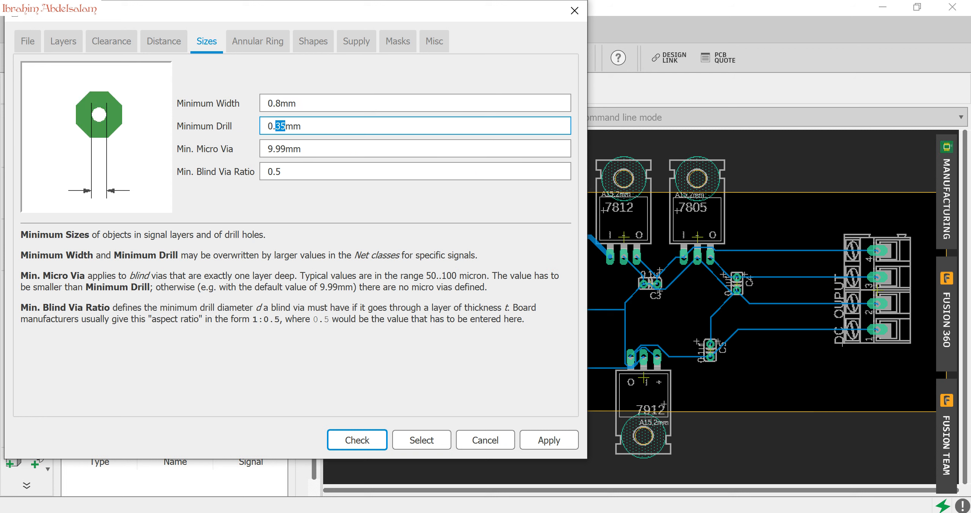
pyautogui.write('8')
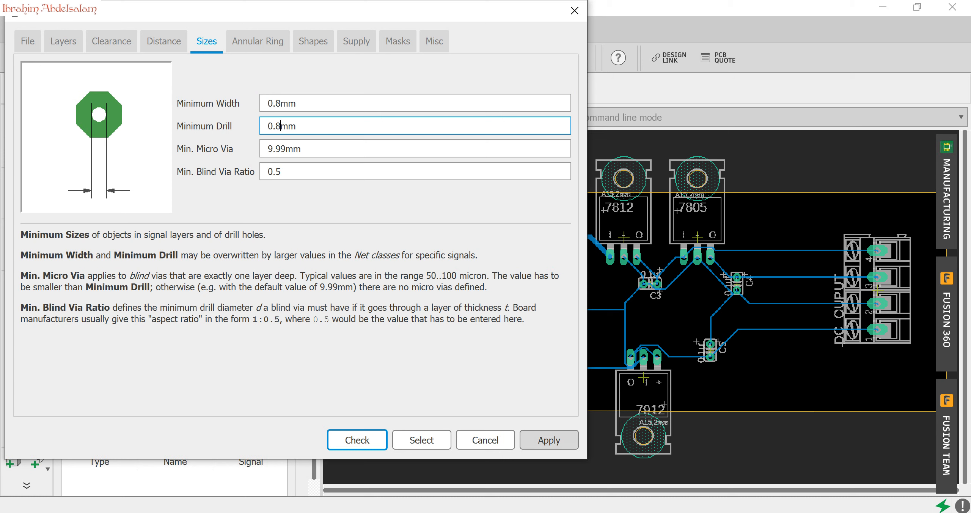
pyautogui.click(549, 440)
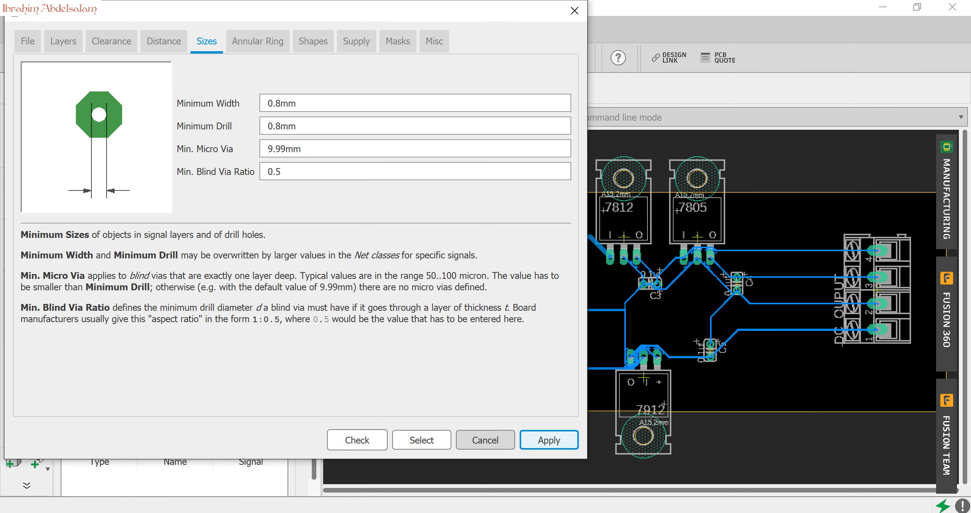
pyautogui.click(485, 440)
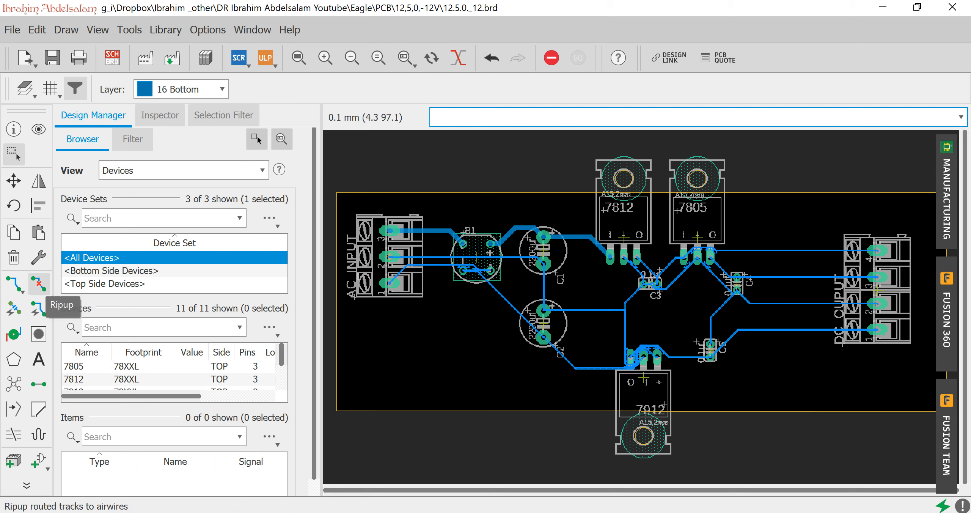
# Rip up all routed signals on the board back to airwires.
pyautogui.click(38, 283)
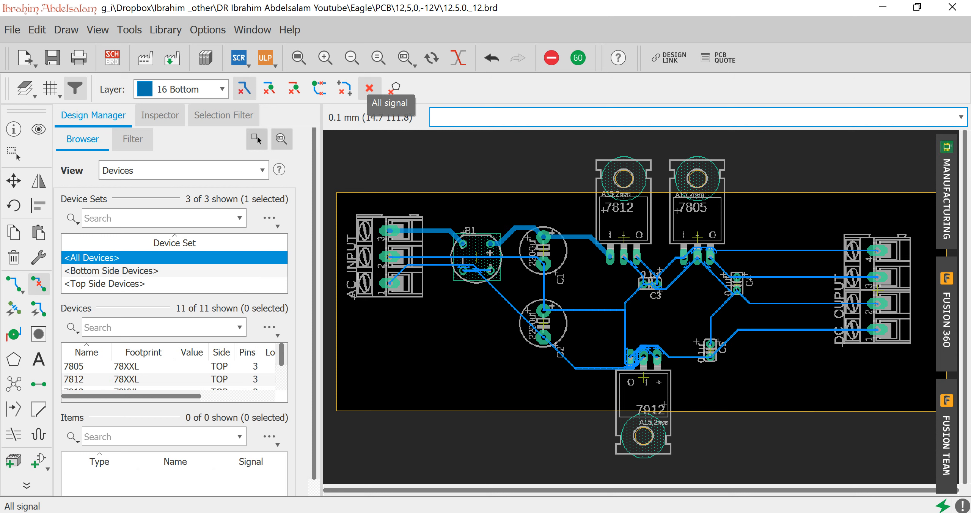
pyautogui.click(369, 88)
pyautogui.click(333, 112)
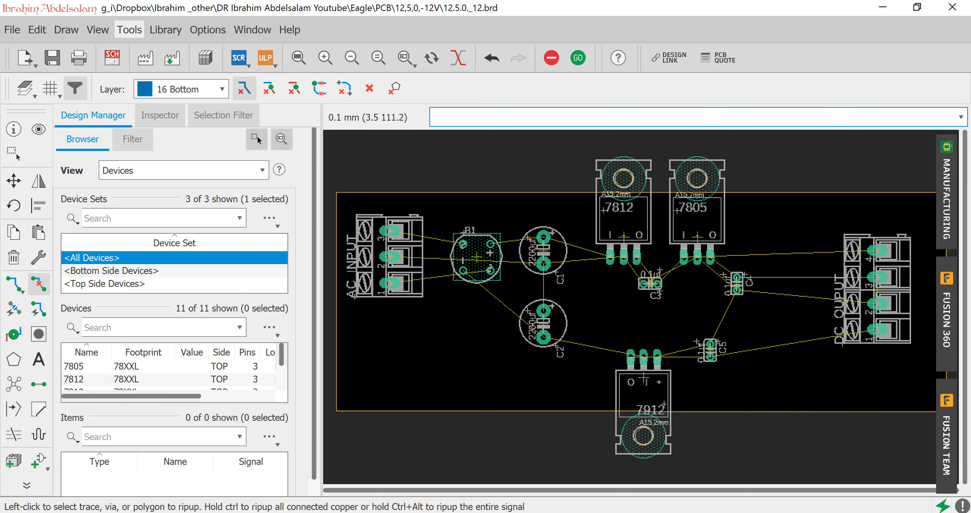
# Autoroute the board on the Bottom layer with the first variant (TopRouter), and allow old job files out of Dropbox without asking again.
pyautogui.click(129, 30)
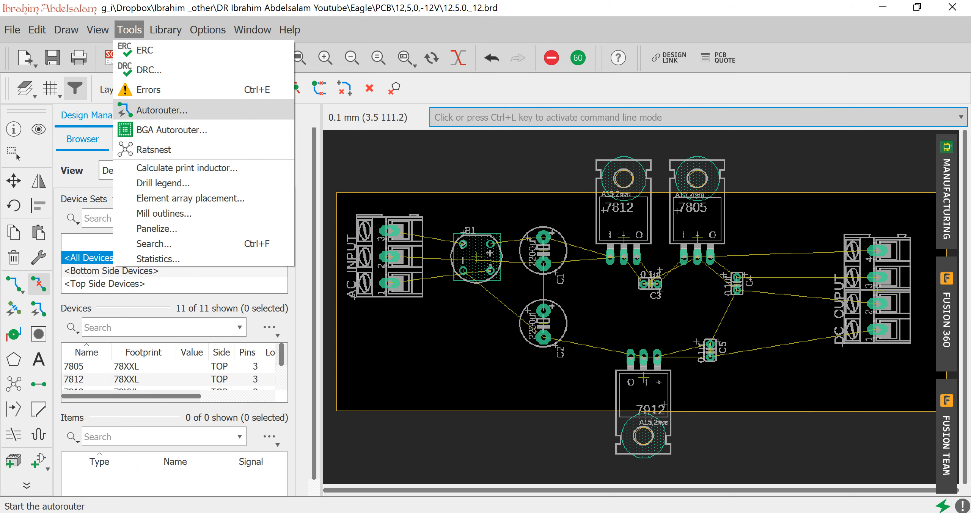
pyautogui.click(163, 108)
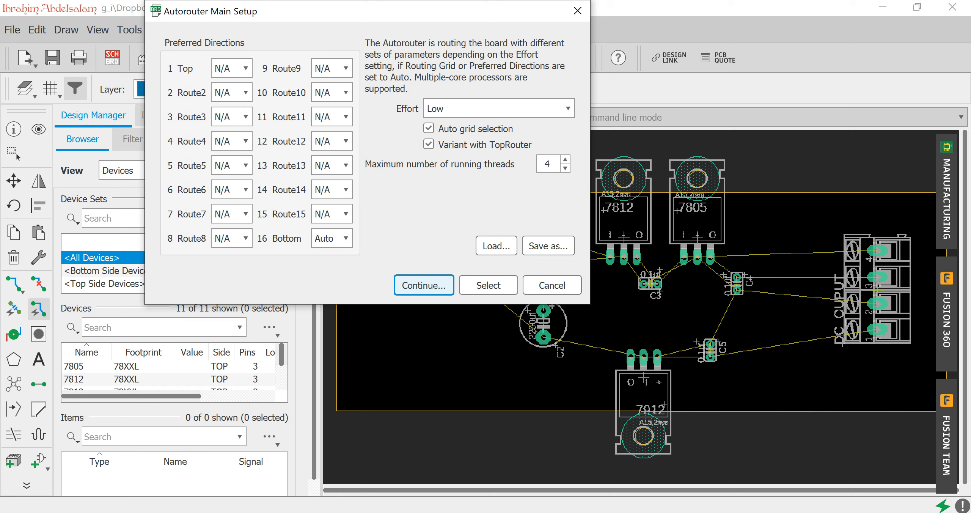
pyautogui.press('Return')
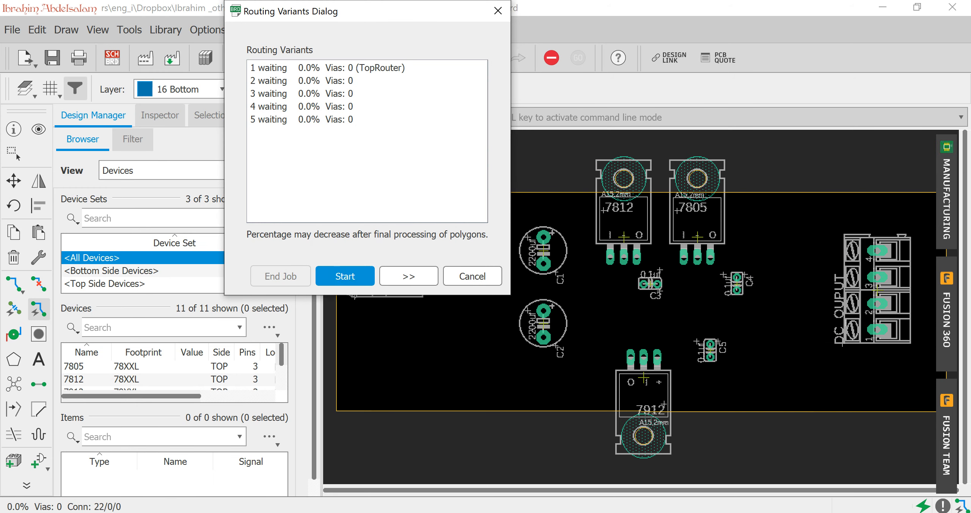
pyautogui.press('Return')
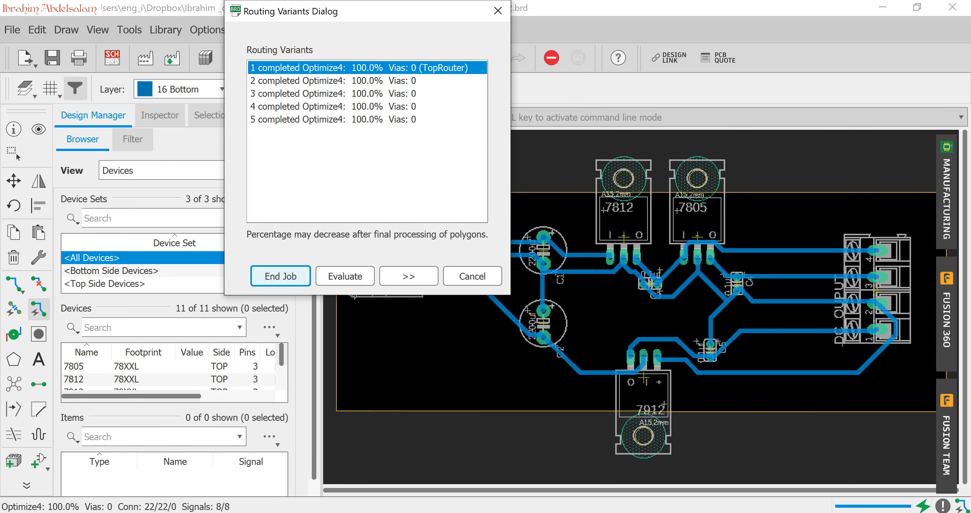
pyautogui.press('Return')
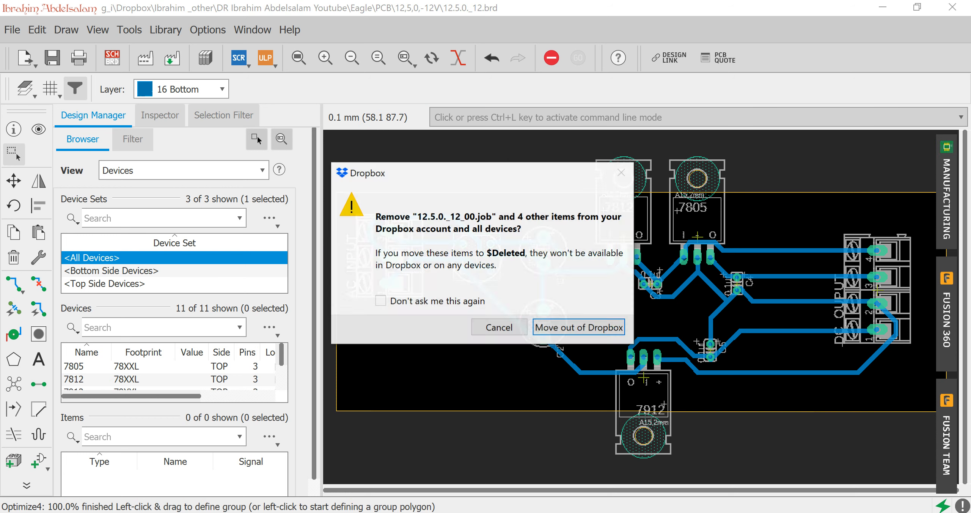
pyautogui.click(381, 301)
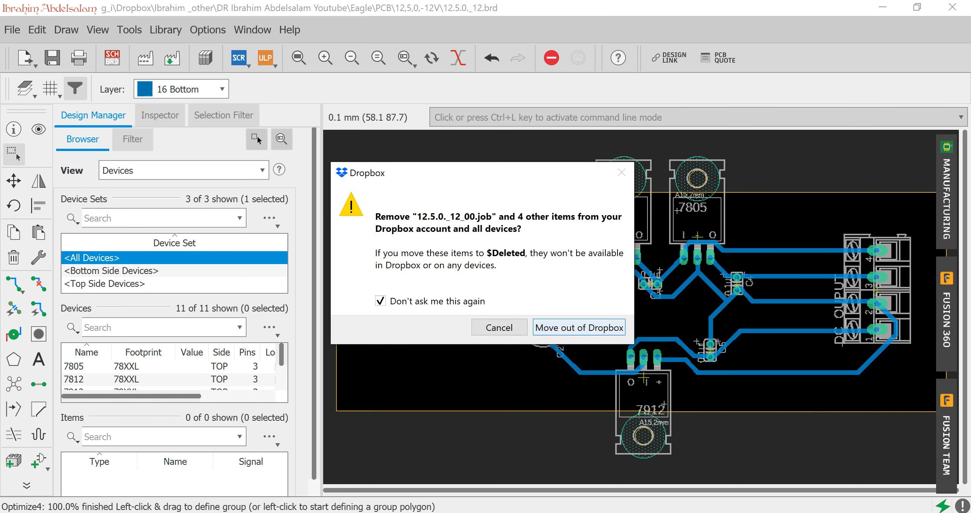
pyautogui.press('Return')
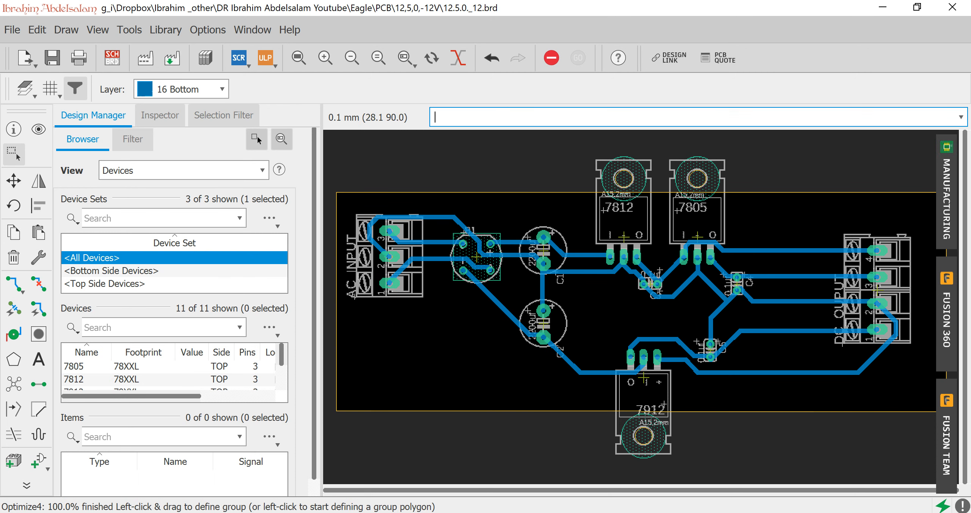
# Draw a Bottom-layer polygon along the rectangular board outline with 0.8128 isolate and assign it to the signal GRN.
pyautogui.scroll(5, 652, 290)
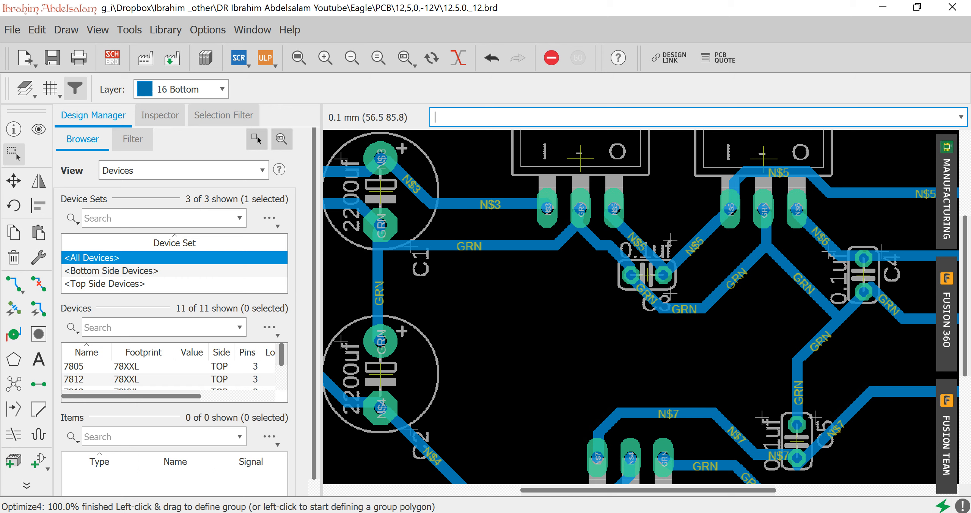
pyautogui.scroll(-2, 639, 380)
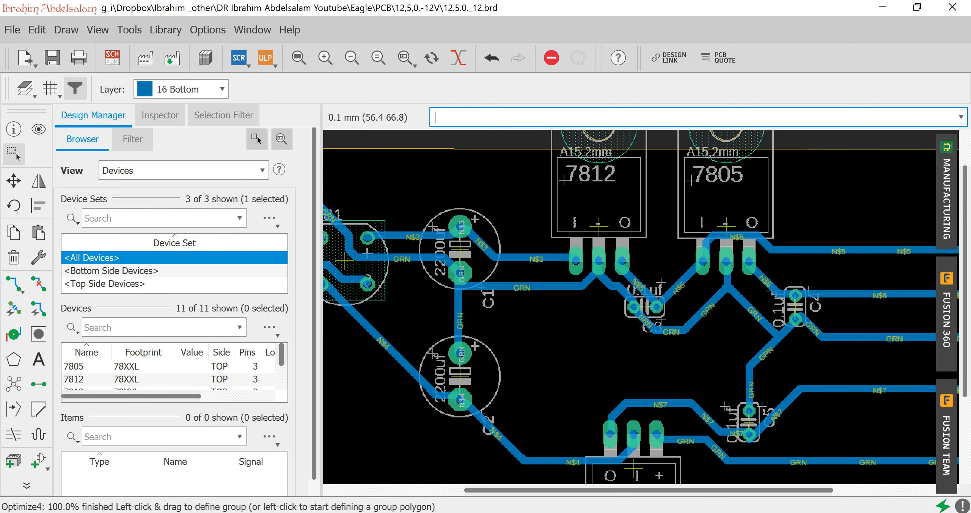
pyautogui.click(298, 58)
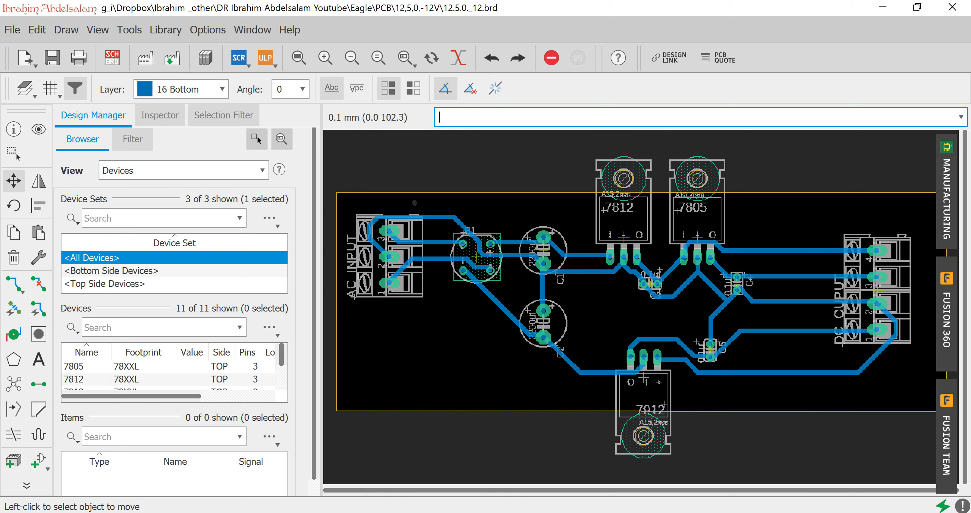
pyautogui.click(13, 359)
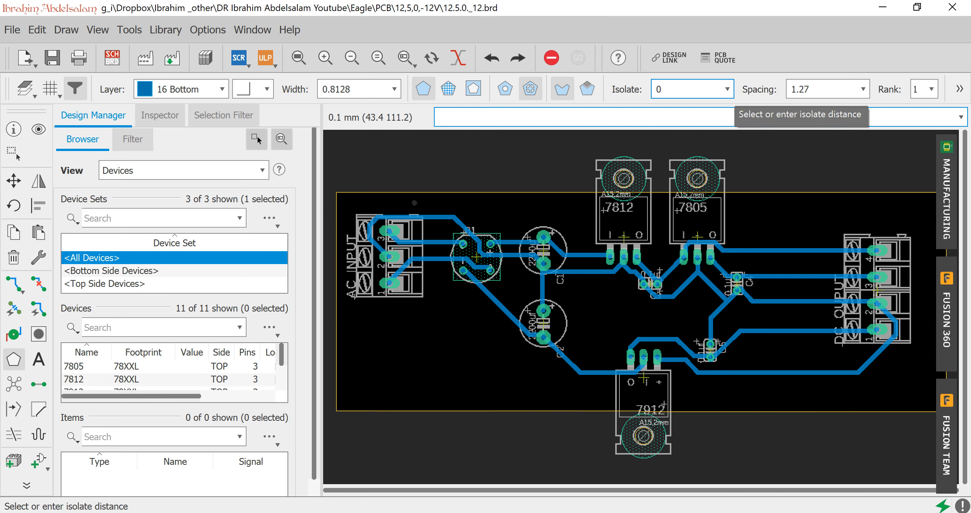
pyautogui.click(727, 90)
pyautogui.press('Return')
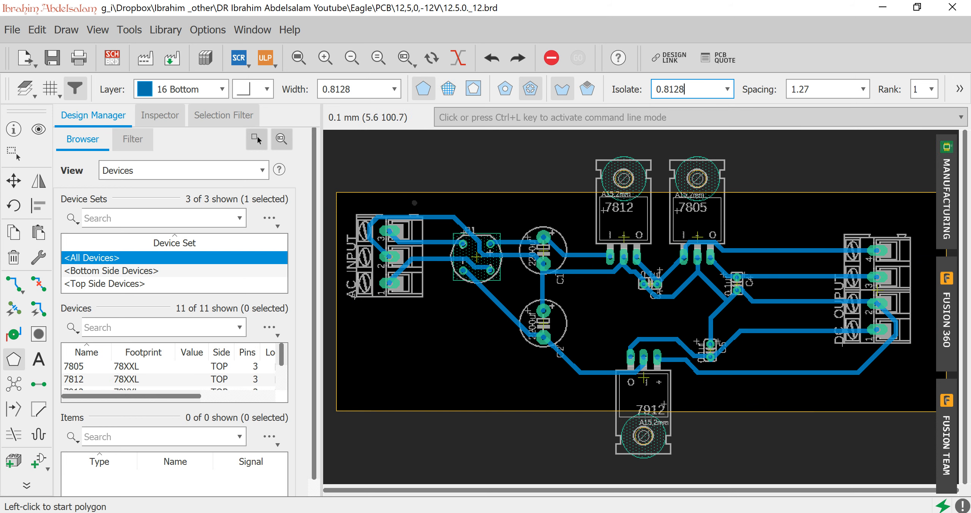
pyautogui.click(336, 192)
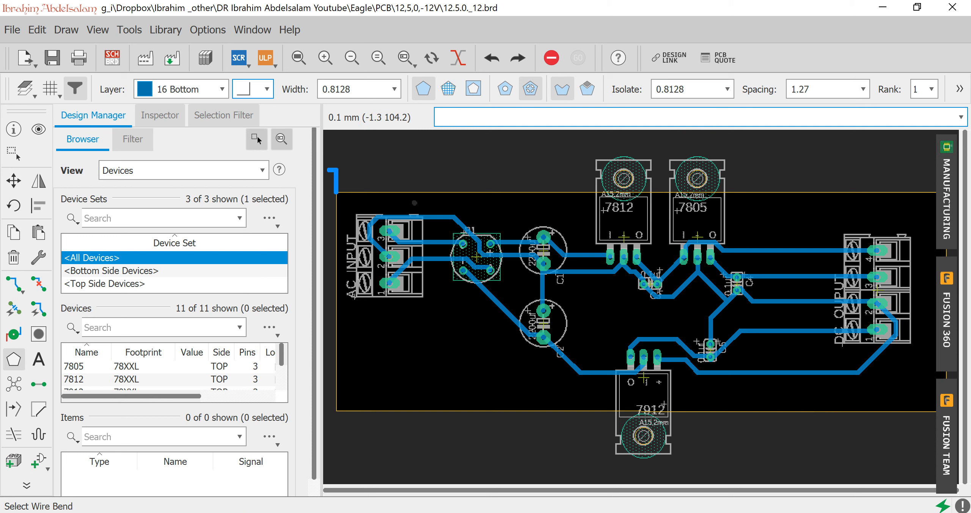
pyautogui.click(354, 412)
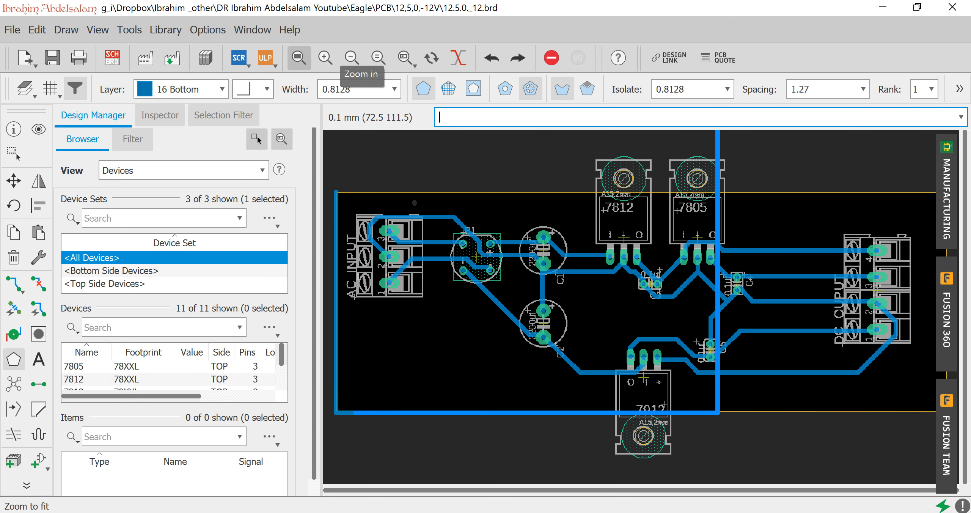
pyautogui.scroll(-2, 732, 302)
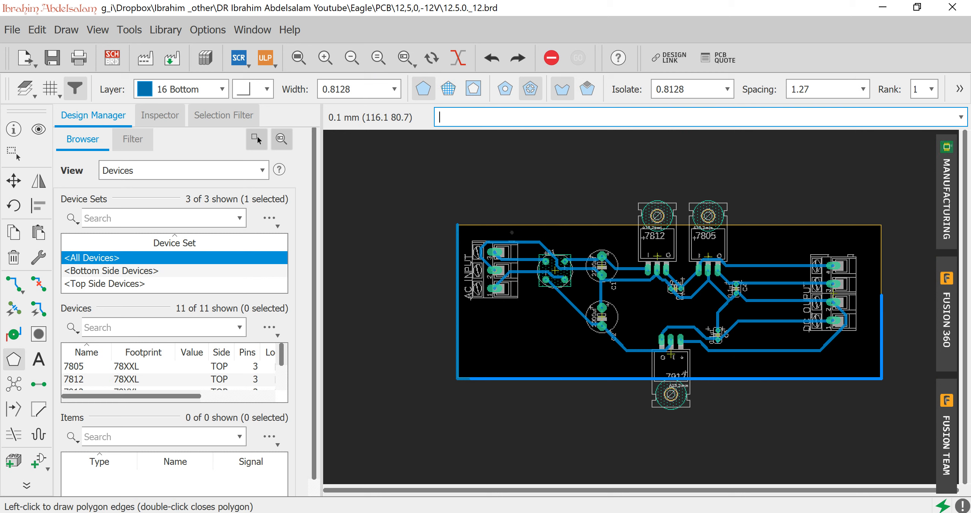
pyautogui.click(881, 226)
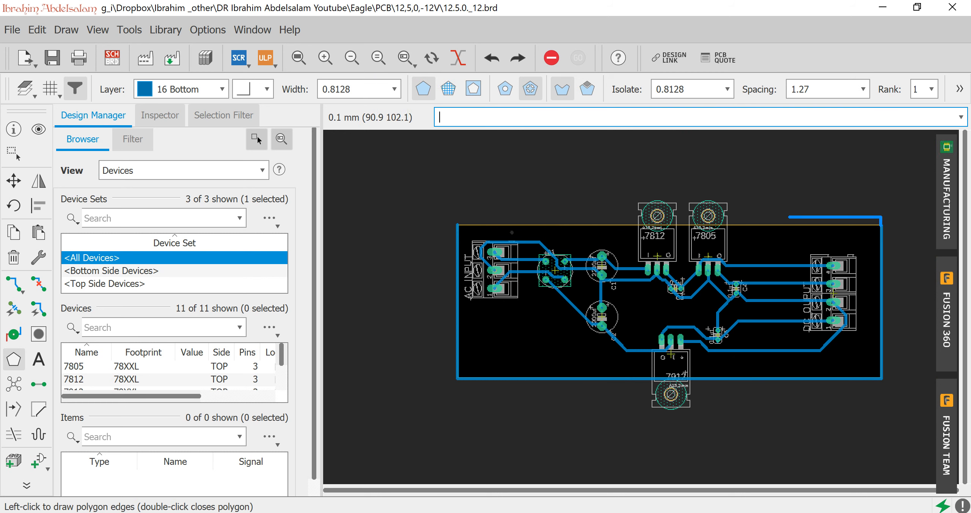
pyautogui.doubleClick(458, 225)
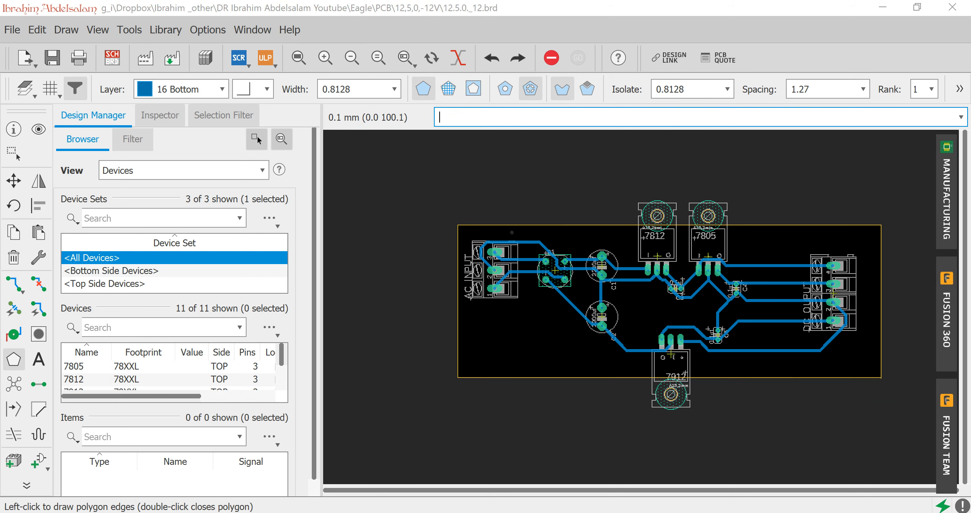
pyautogui.write('GRN')
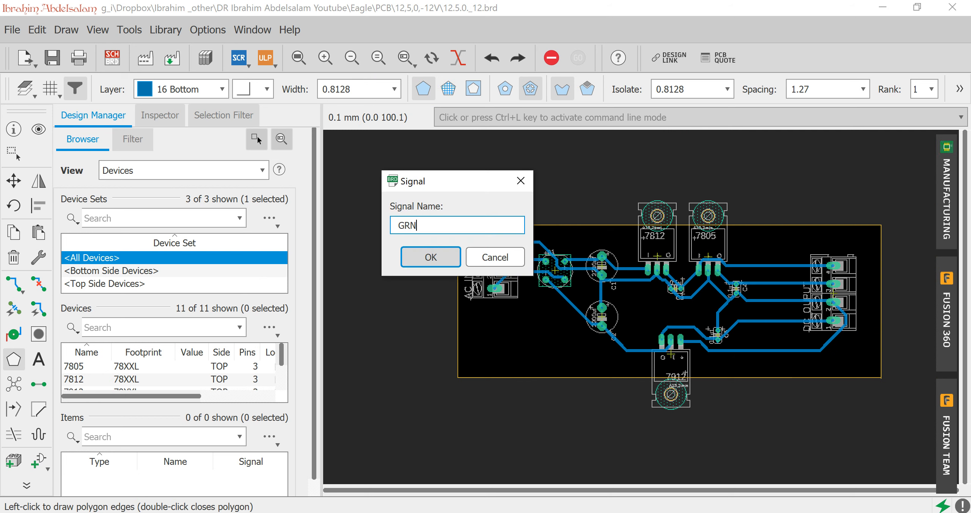
pyautogui.press('Return')
# Delete the upper edge of the board outline at the board's upper-left corner.
pyautogui.press('Delete')
pyautogui.click(457, 224)
pyautogui.click(457, 223)
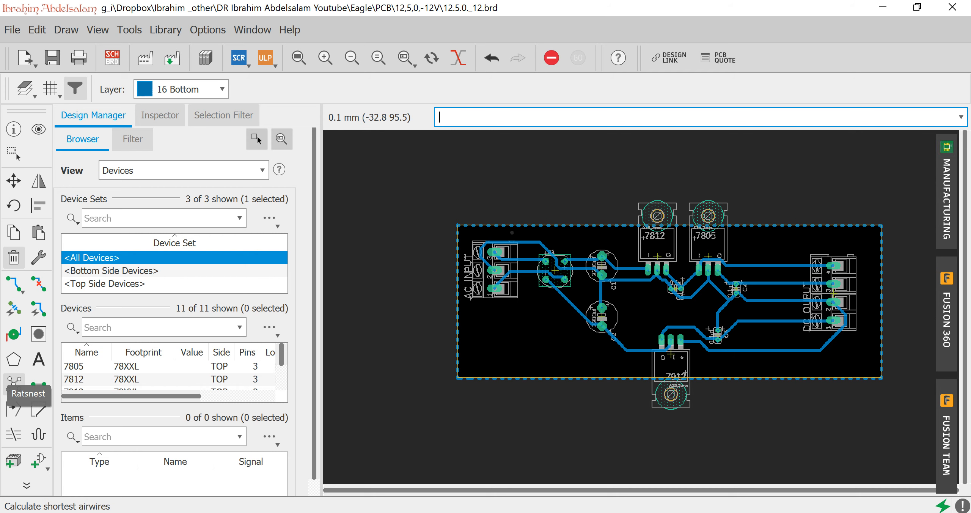
# Recalculate the ratsnest to fill the Bottom-layer GRN polygon with copper.
pyautogui.click(14, 383)
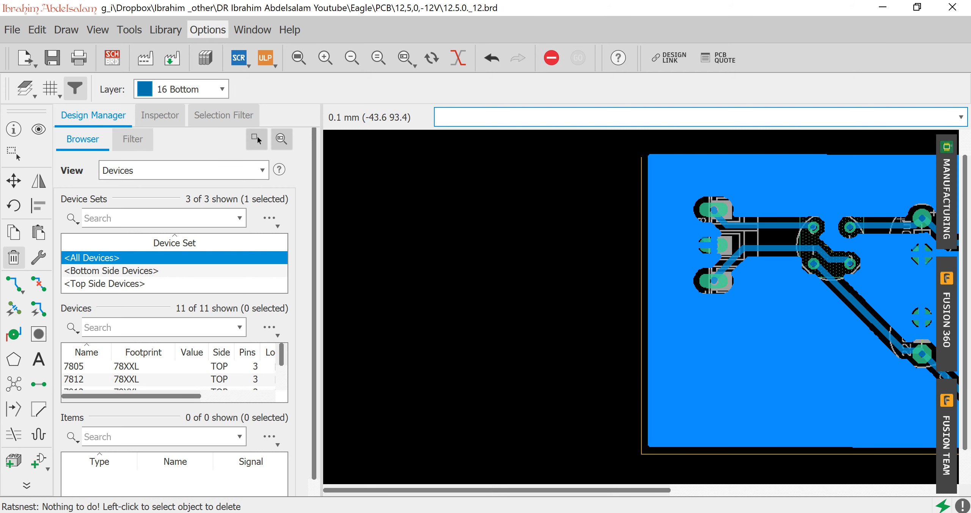
pyautogui.click(299, 57)
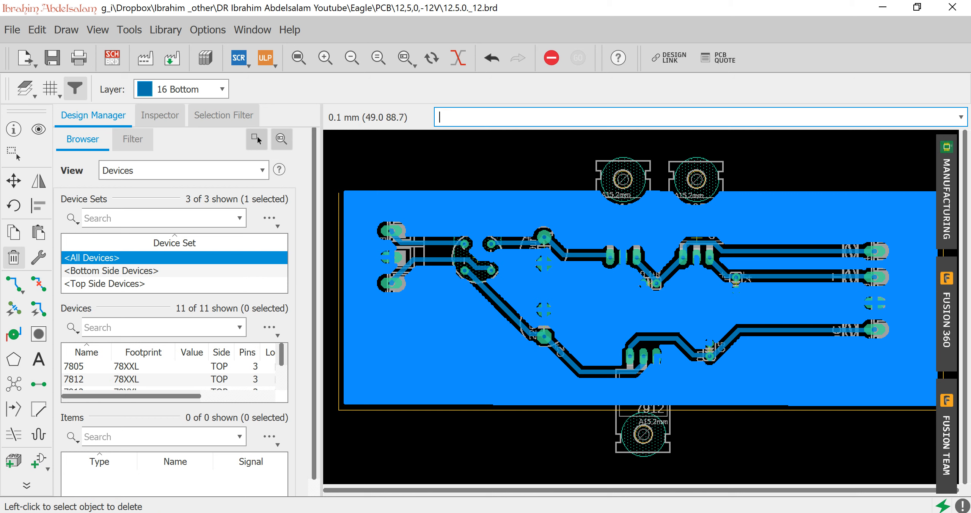
pyautogui.click(14, 180)
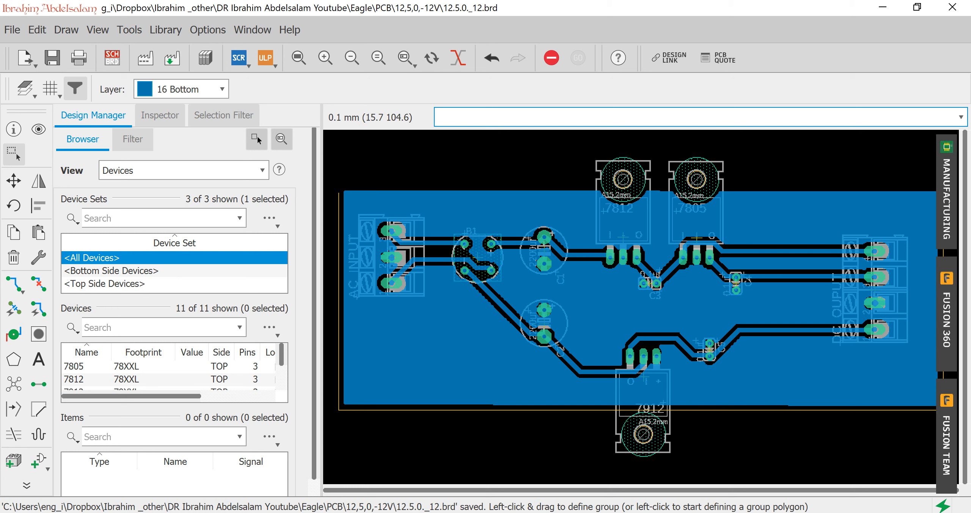
# Save the board and process the default two-layer CAM job with Gerber RS-274X output into the project folder 12,5,0,-12V.
pyautogui.hotkey('ctrl', 's')
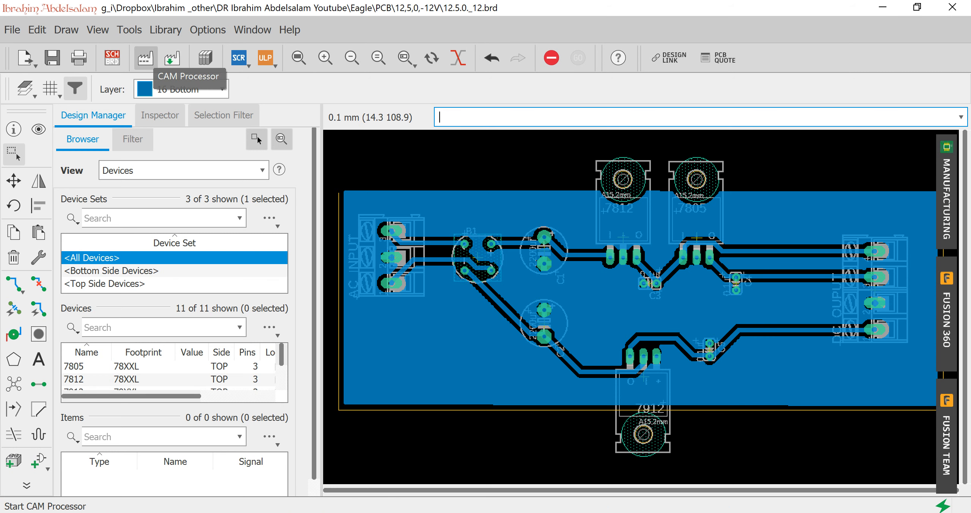
pyautogui.click(145, 58)
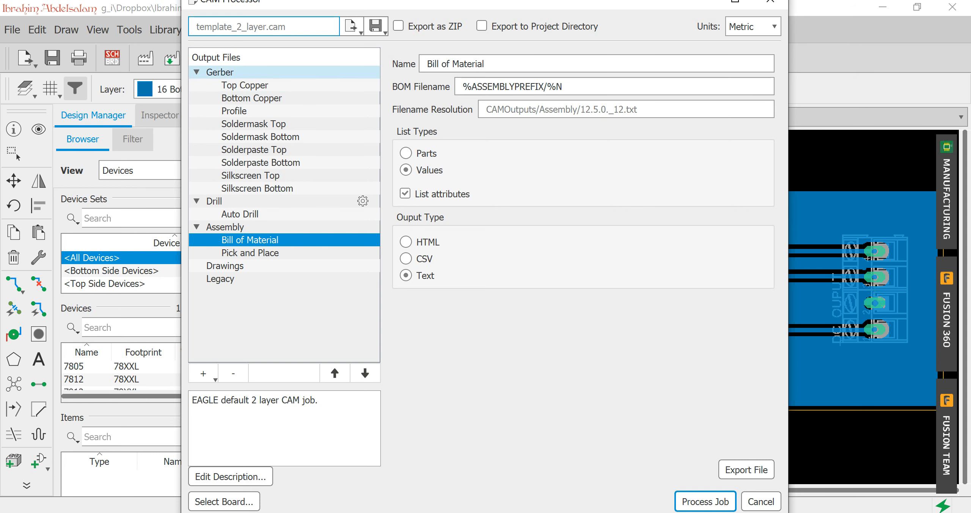
pyautogui.click(228, 72)
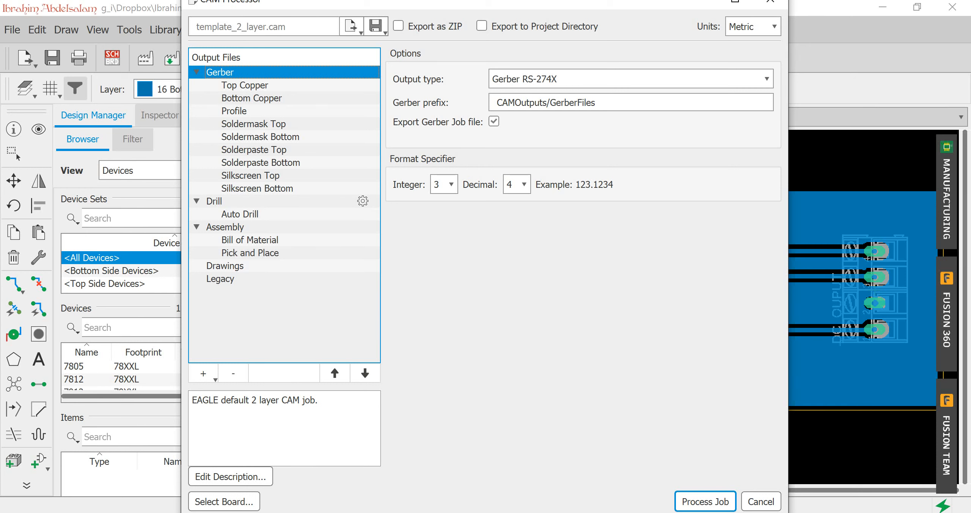
pyautogui.click(705, 502)
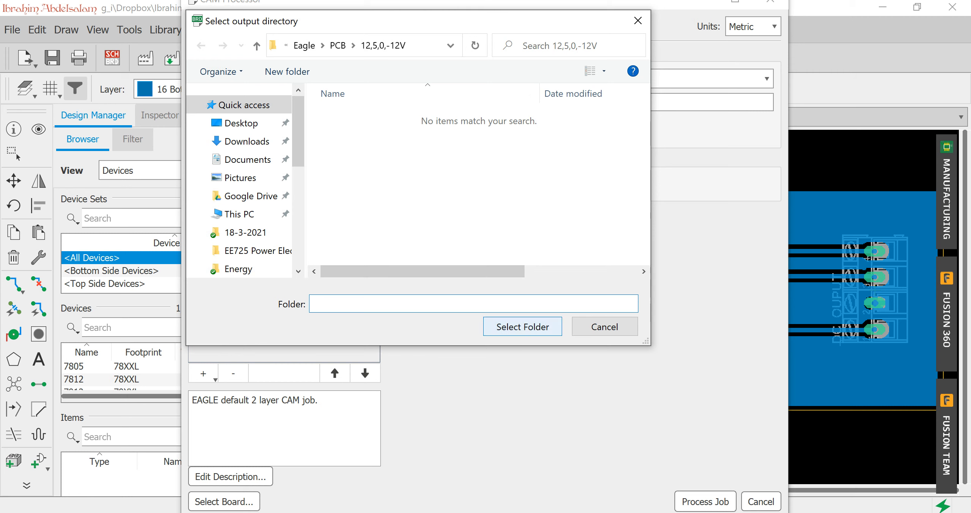
pyautogui.click(523, 327)
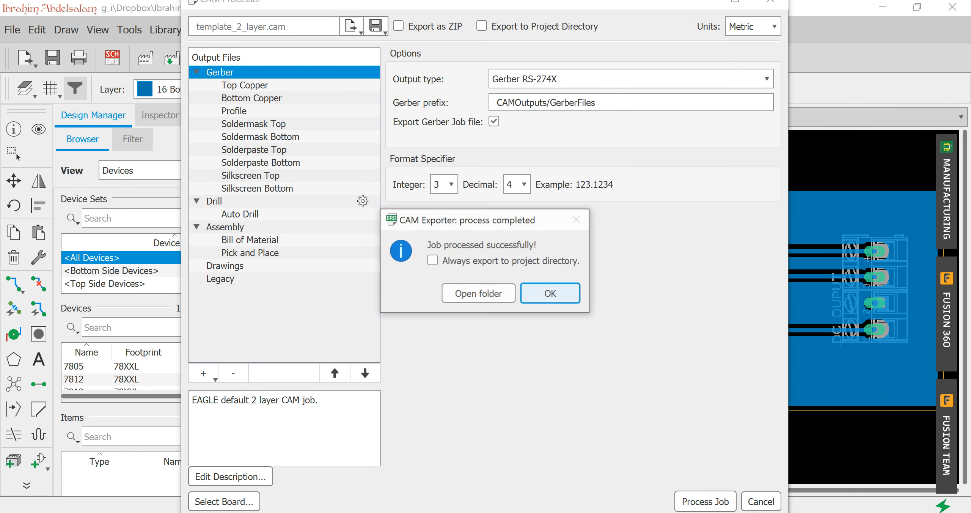
pyautogui.click(432, 260)
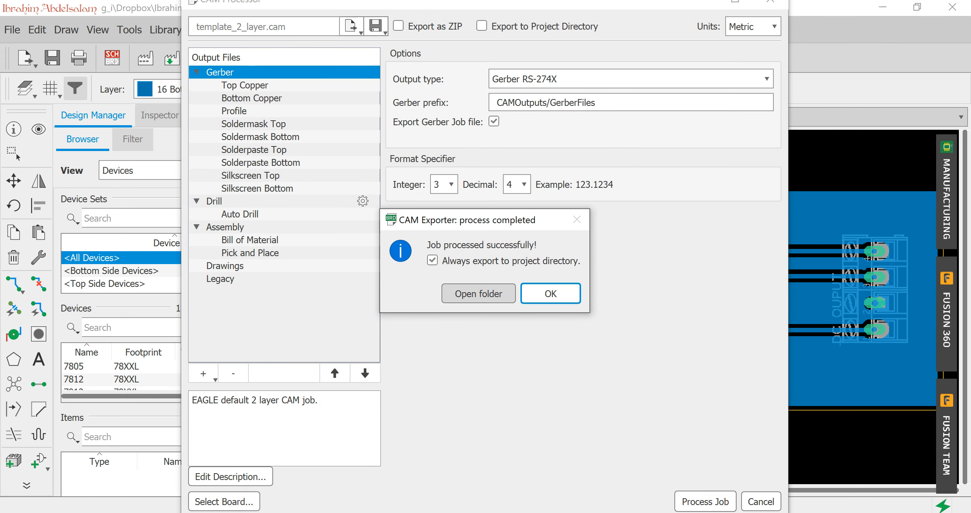
pyautogui.click(432, 260)
pyautogui.click(551, 293)
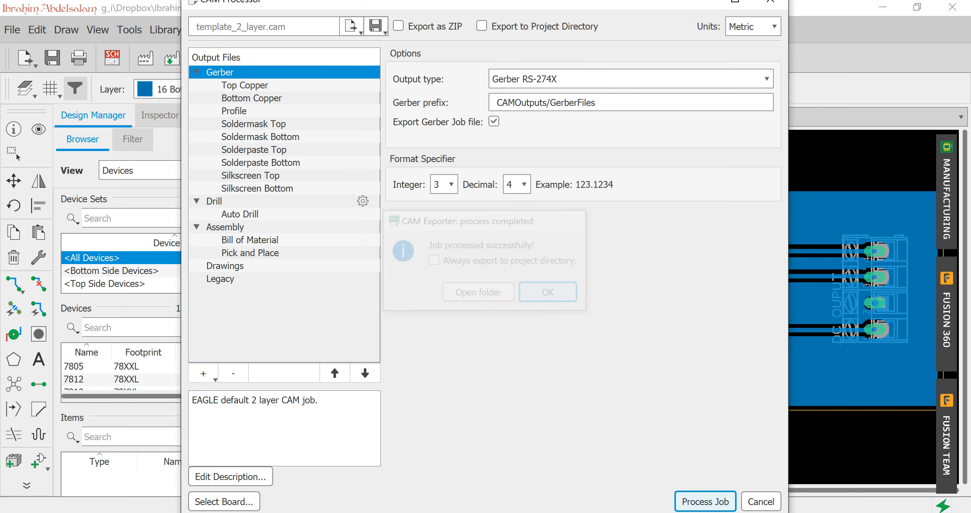
# Switch to File Explorer and view the exported assembly files in the project's CAMOutputs folder.
pyautogui.hotkey('alt', 'Tab')
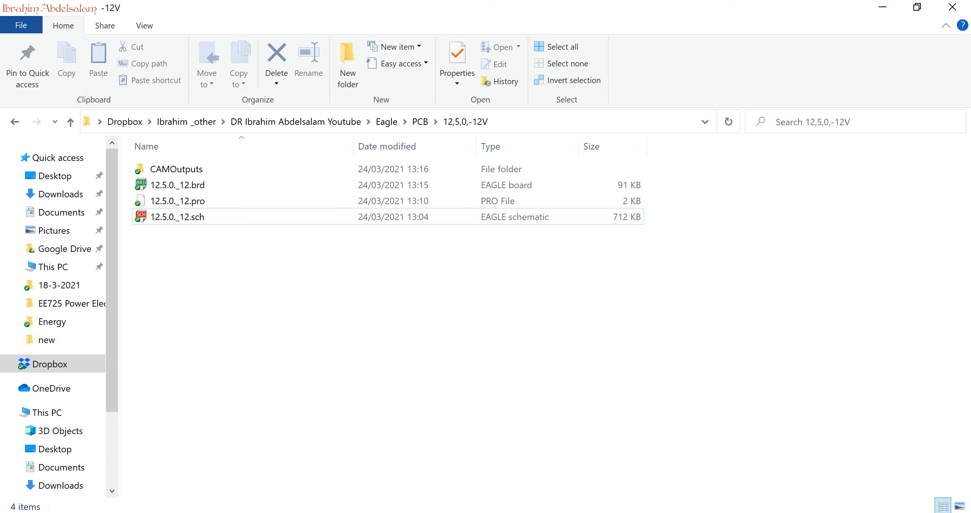
pyautogui.doubleClick(177, 169)
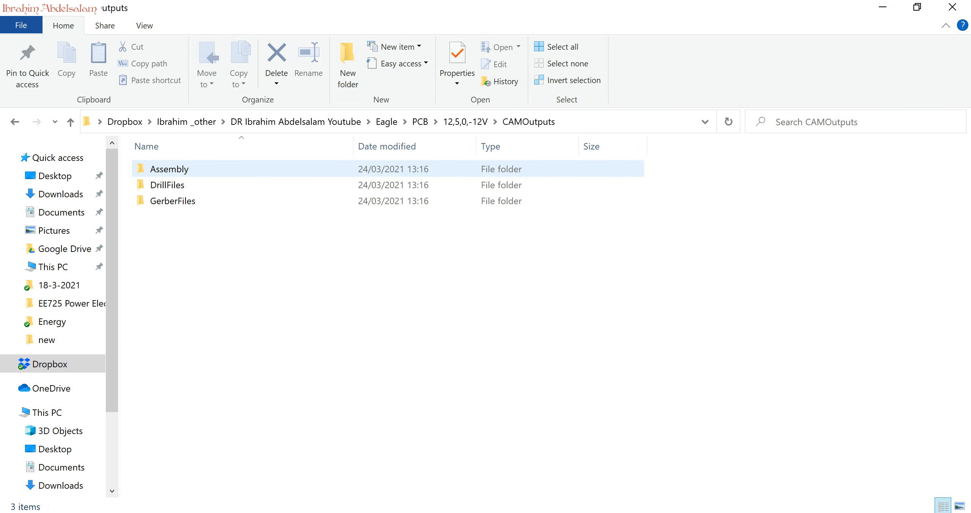
pyautogui.click(176, 169)
pyautogui.doubleClick(176, 169)
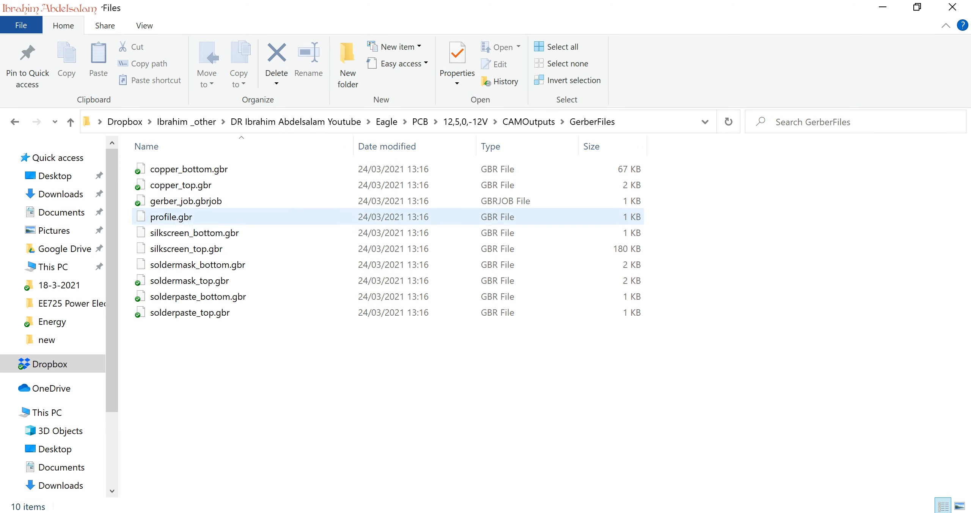
# Launch GerberLogix and load all the exported files from the GerberFiles folder into it.
pyautogui.click(56, 512)
pyautogui.click(17, 512)
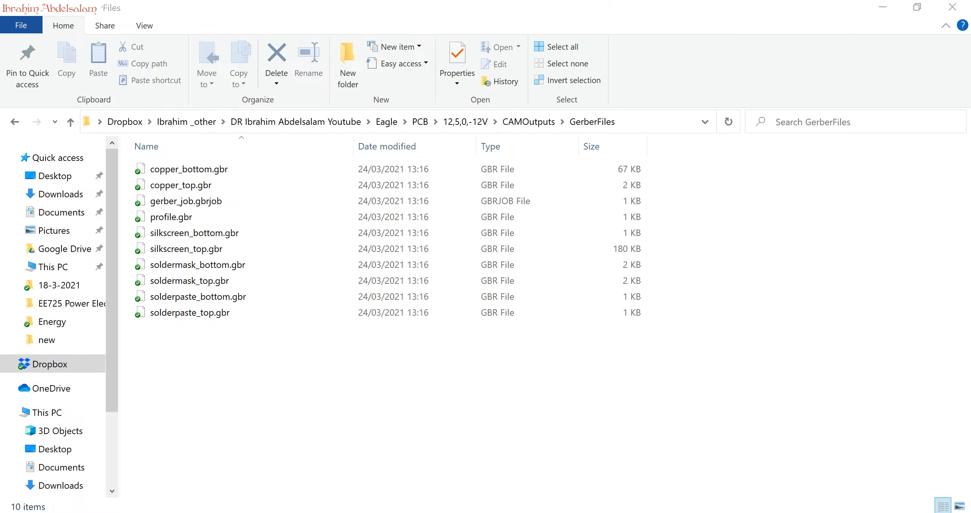
pyautogui.click(364, 292)
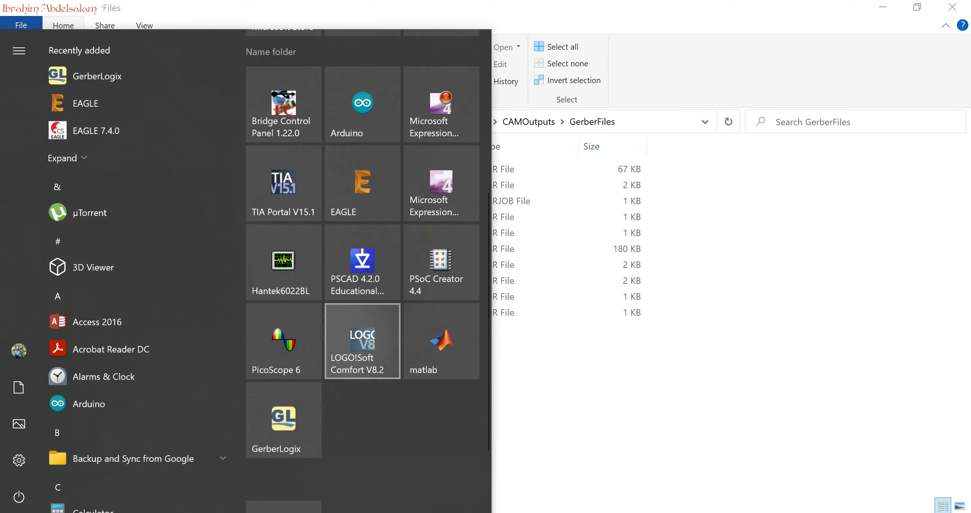
pyautogui.click(294, 411)
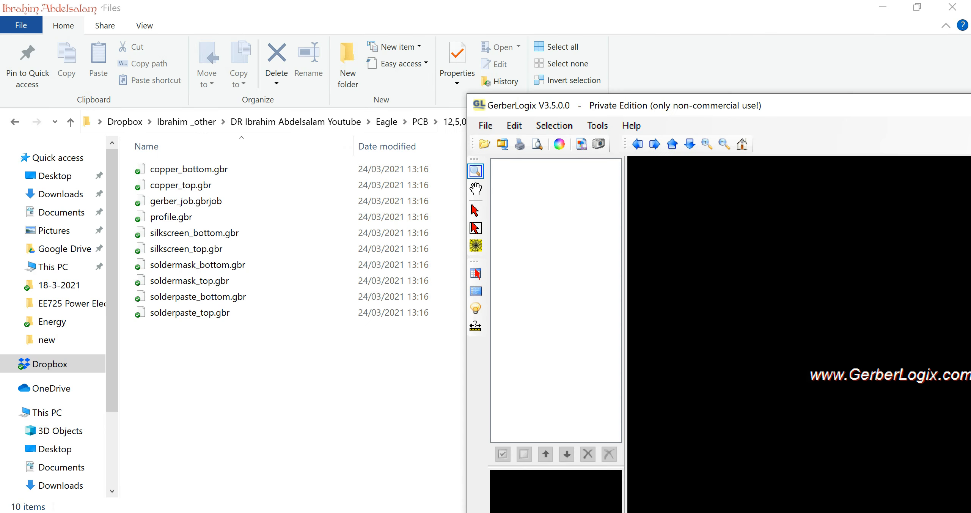
pyautogui.moveTo(343, 399); pyautogui.dragTo(171, 171)
pyautogui.hotkey('alt', 'Tab')
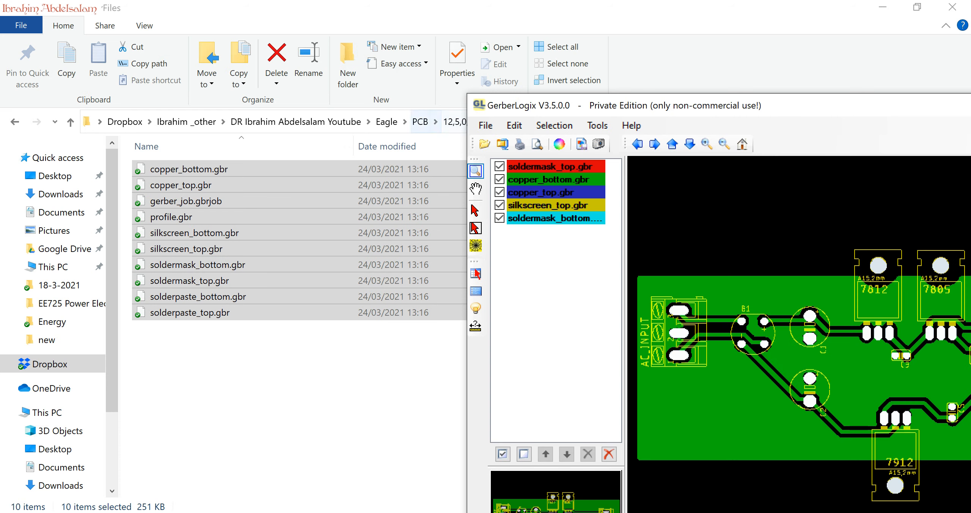
# Add drill_1_16.xln from the DrillFiles folder to the layers in GerberLogix and maximize the viewer window.
pyautogui.hotkey('alt', 'Tab')
pyautogui.click(528, 121)
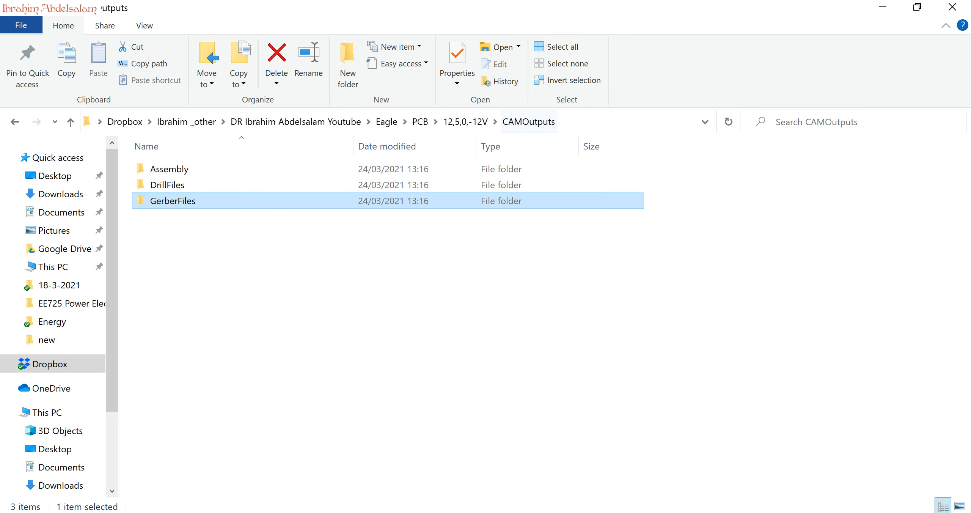
pyautogui.doubleClick(167, 185)
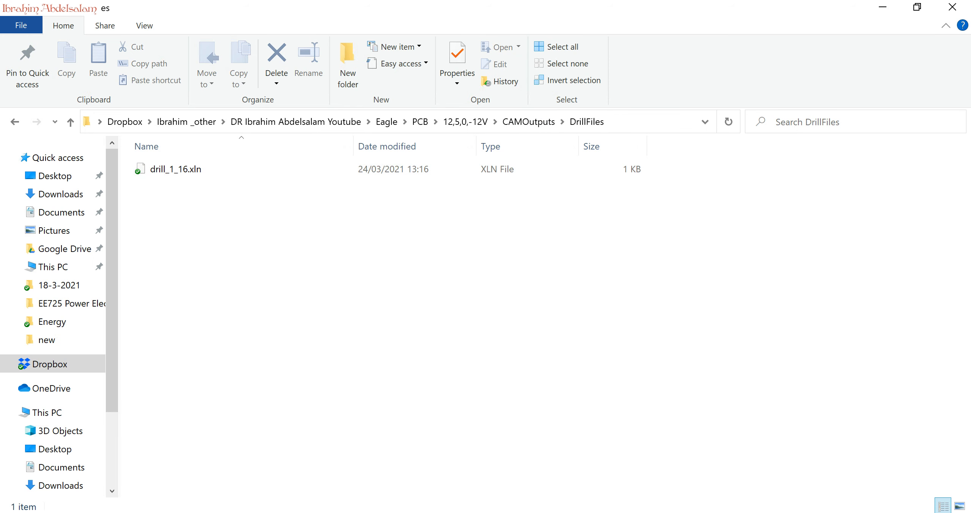
pyautogui.hotkey('alt', 'Tab')
pyautogui.moveTo(211, 171); pyautogui.dragTo(443, 369)
pyautogui.hotkey('alt', 'Tab')
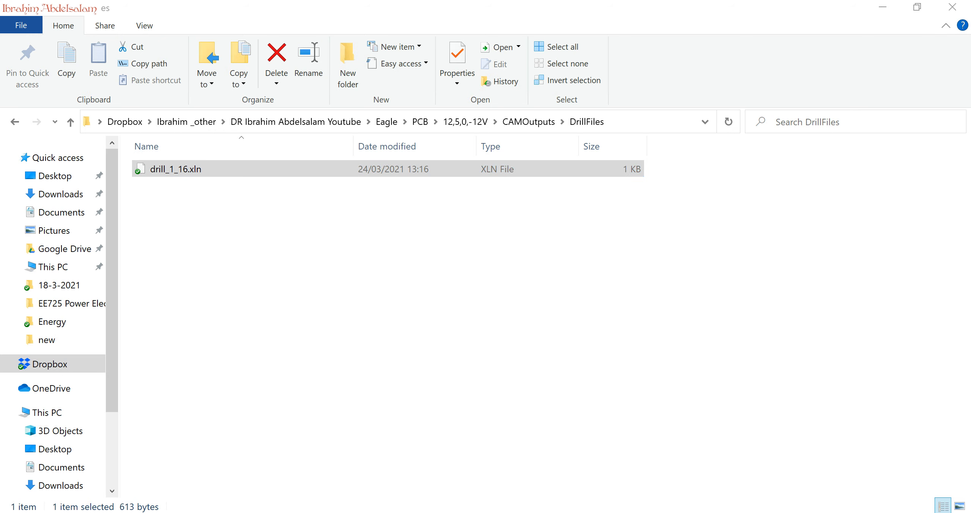
pyautogui.moveTo(182, 170); pyautogui.dragTo(546, 326)
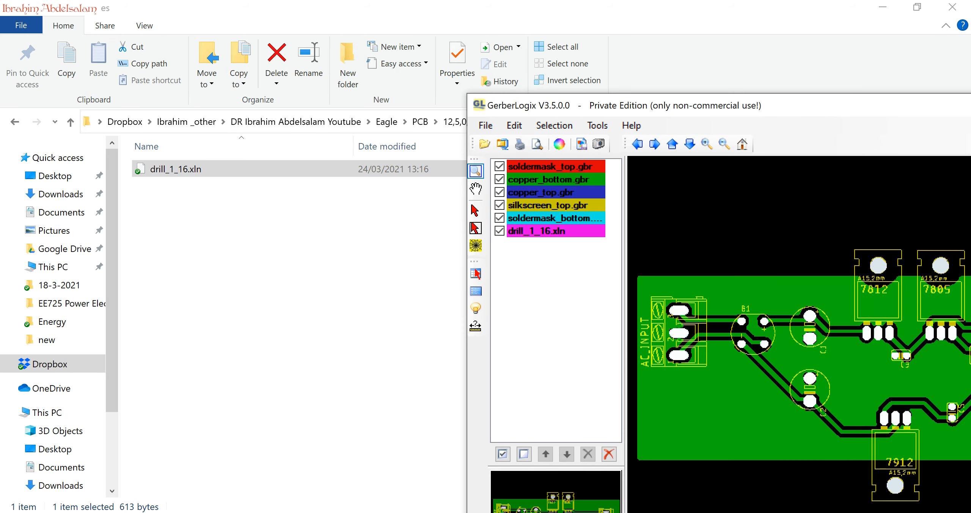
pyautogui.doubleClick(774, 105)
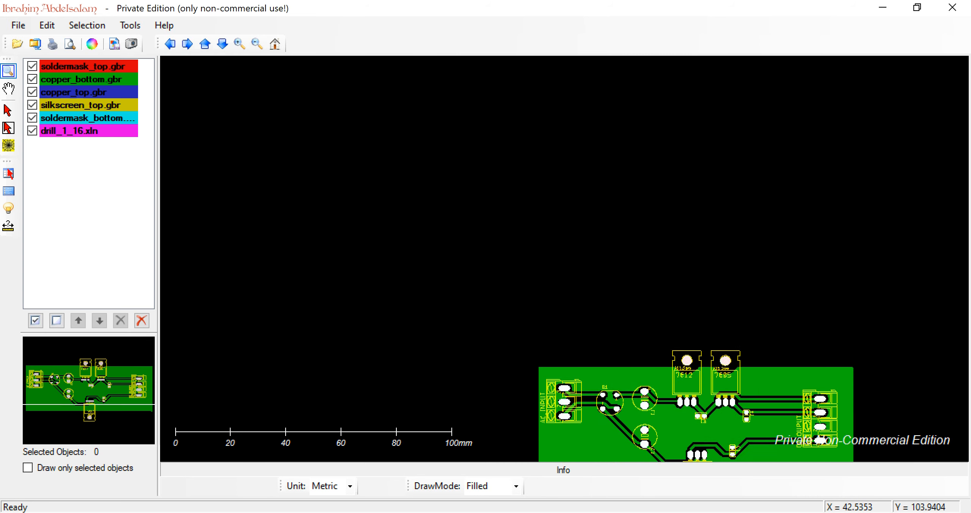
pyautogui.scroll(-2, 670, 365)
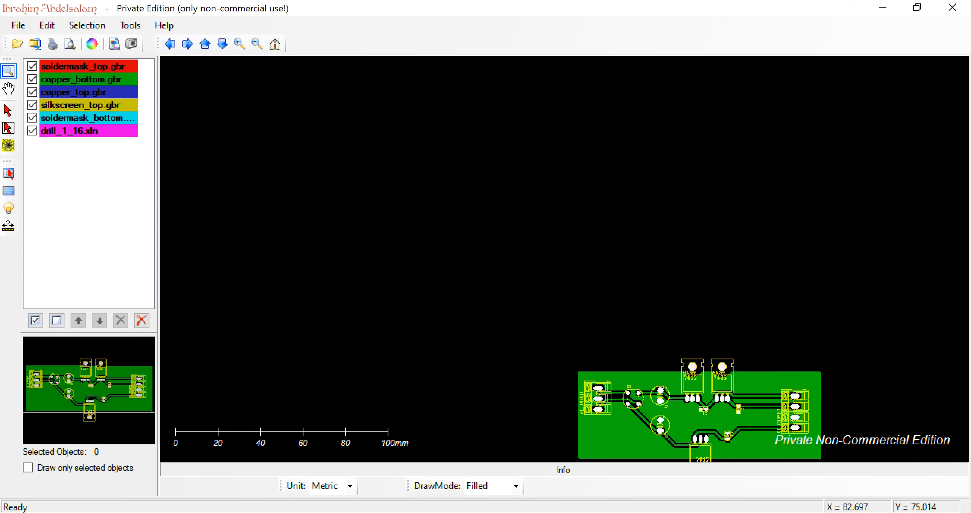